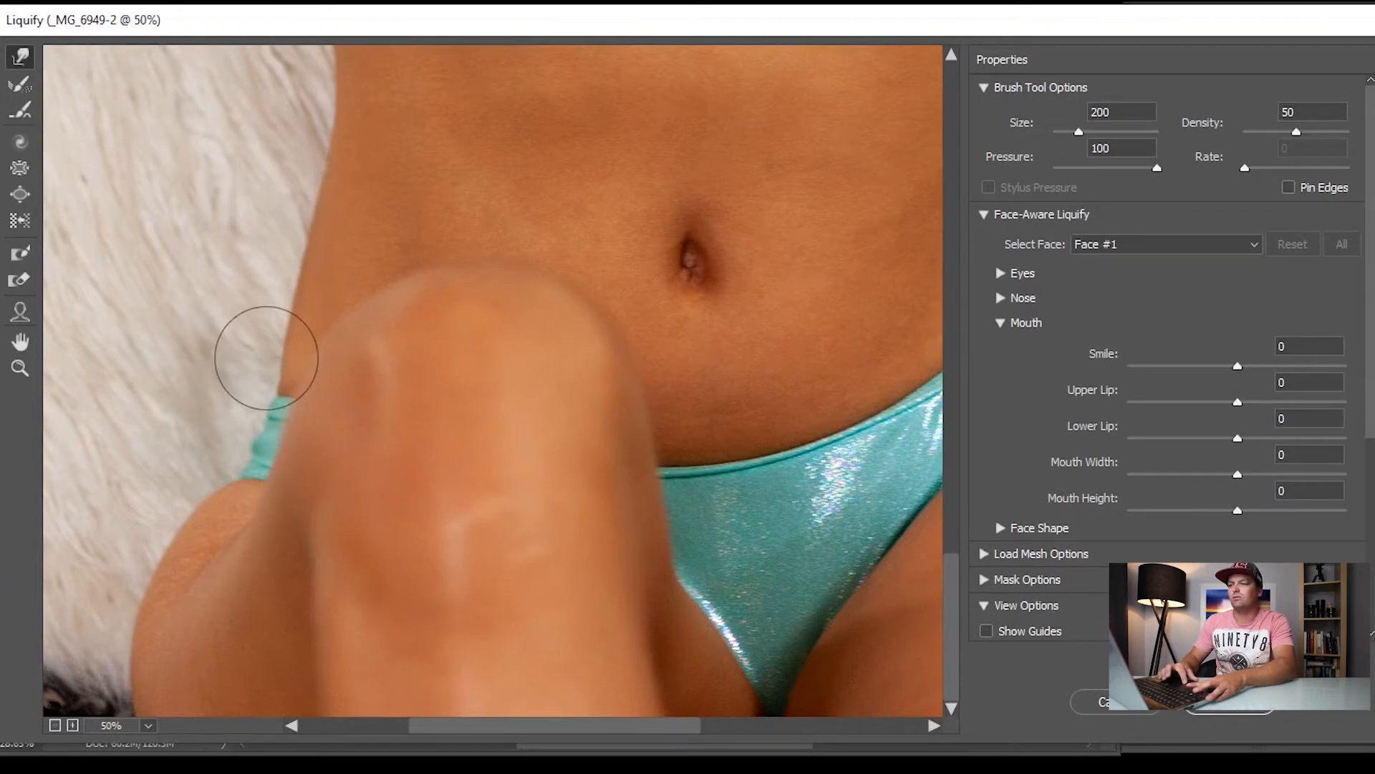
# Step: Smooth the body contour between the waist and the bikini's side strap with a smaller Forward Warp brush
pyautogui.hscroll(5, 738, 682)
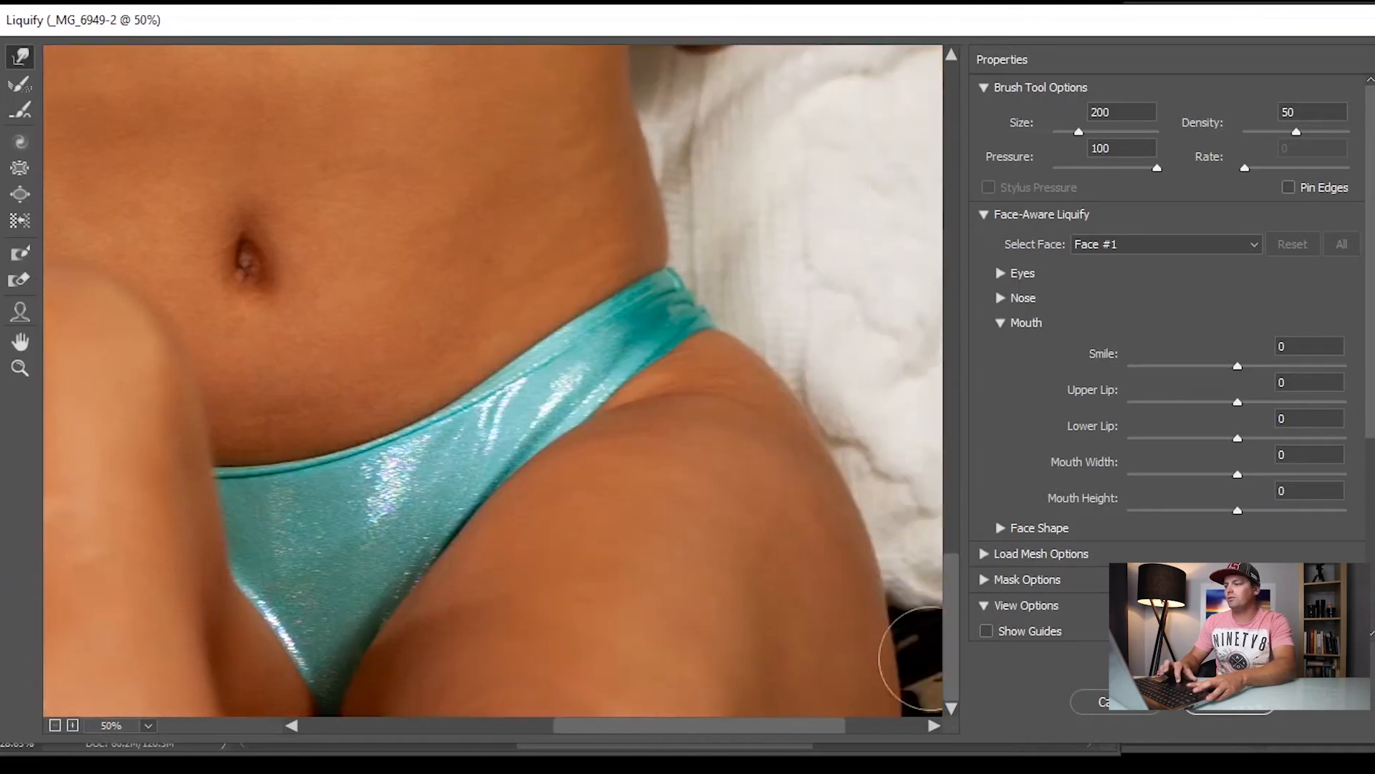
pyautogui.scroll(3, 661, 421)
pyautogui.press(']')
pyautogui.press(']')
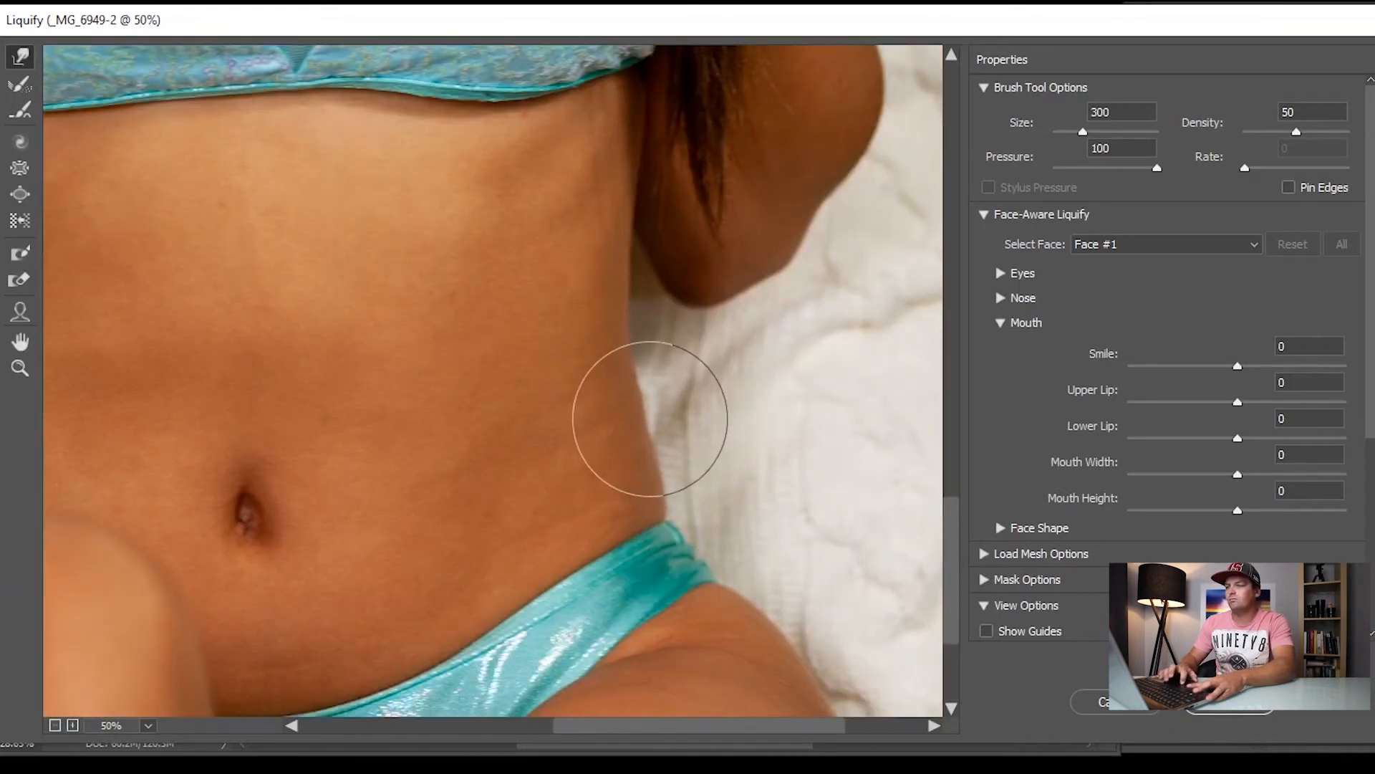
pyautogui.press('[')
pyautogui.press('[')
pyautogui.press('[')
pyautogui.press('[')
pyautogui.press('[')
pyautogui.press('[')
pyautogui.moveTo(681, 543)
pyautogui.mouseDown()
pyautogui.moveTo(639, 512)
pyautogui.moveTo(659, 509)
pyautogui.moveTo(656, 448)
pyautogui.mouseUp()
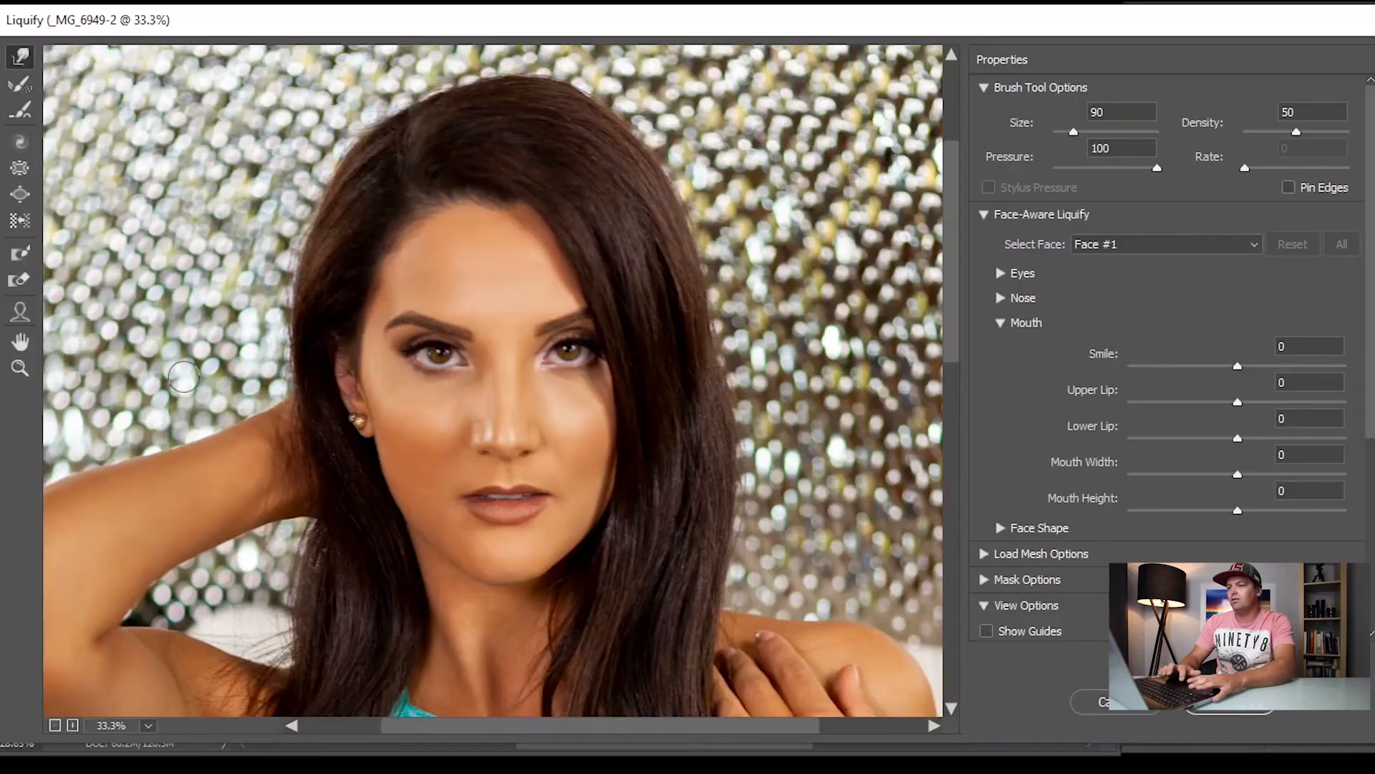
# Step: Enlarge the Forward Warp brush to 600 for shaping the hair around the crown of the head
pyautogui.press(']')
pyautogui.press(']')
pyautogui.press(']')
pyautogui.press(']')
pyautogui.press(']')
pyautogui.press(']')
pyautogui.press(']')
pyautogui.press(']')
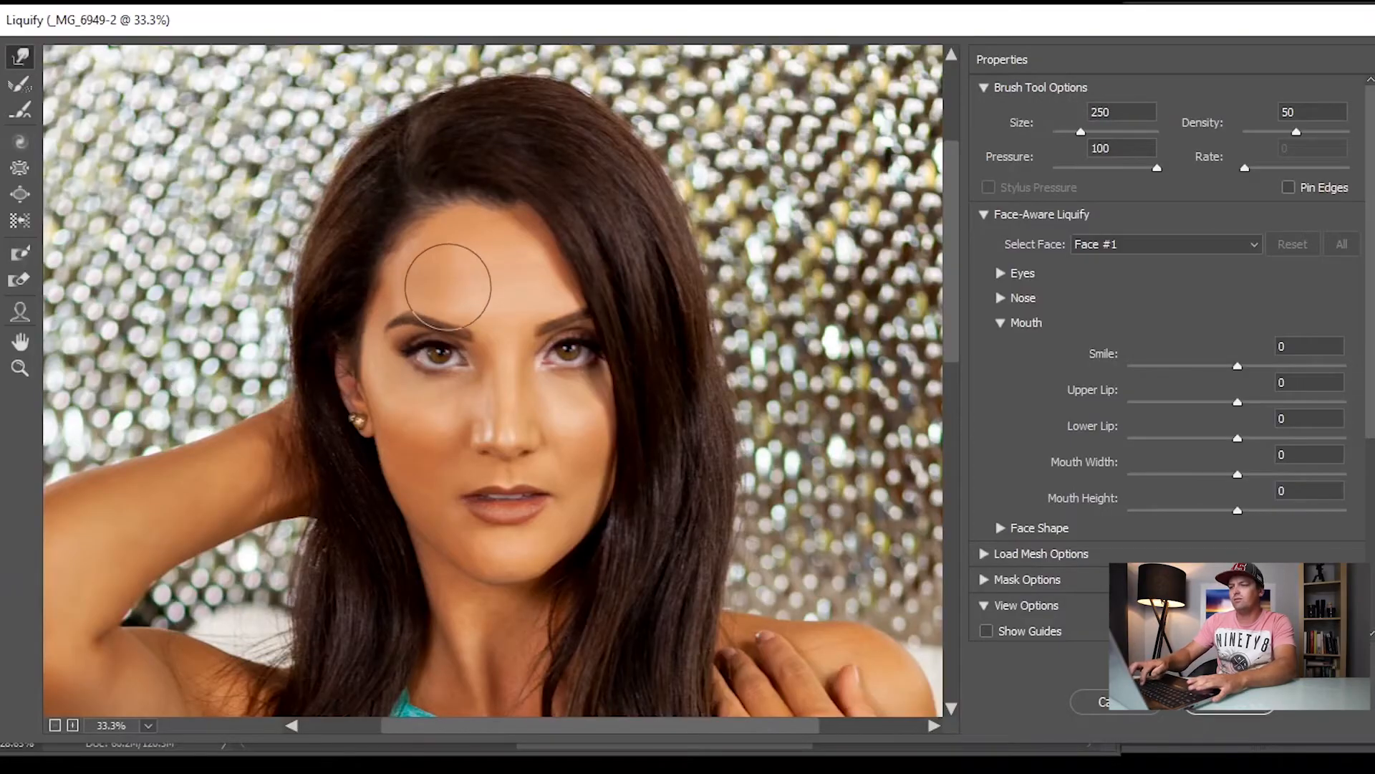
pyautogui.press(']')
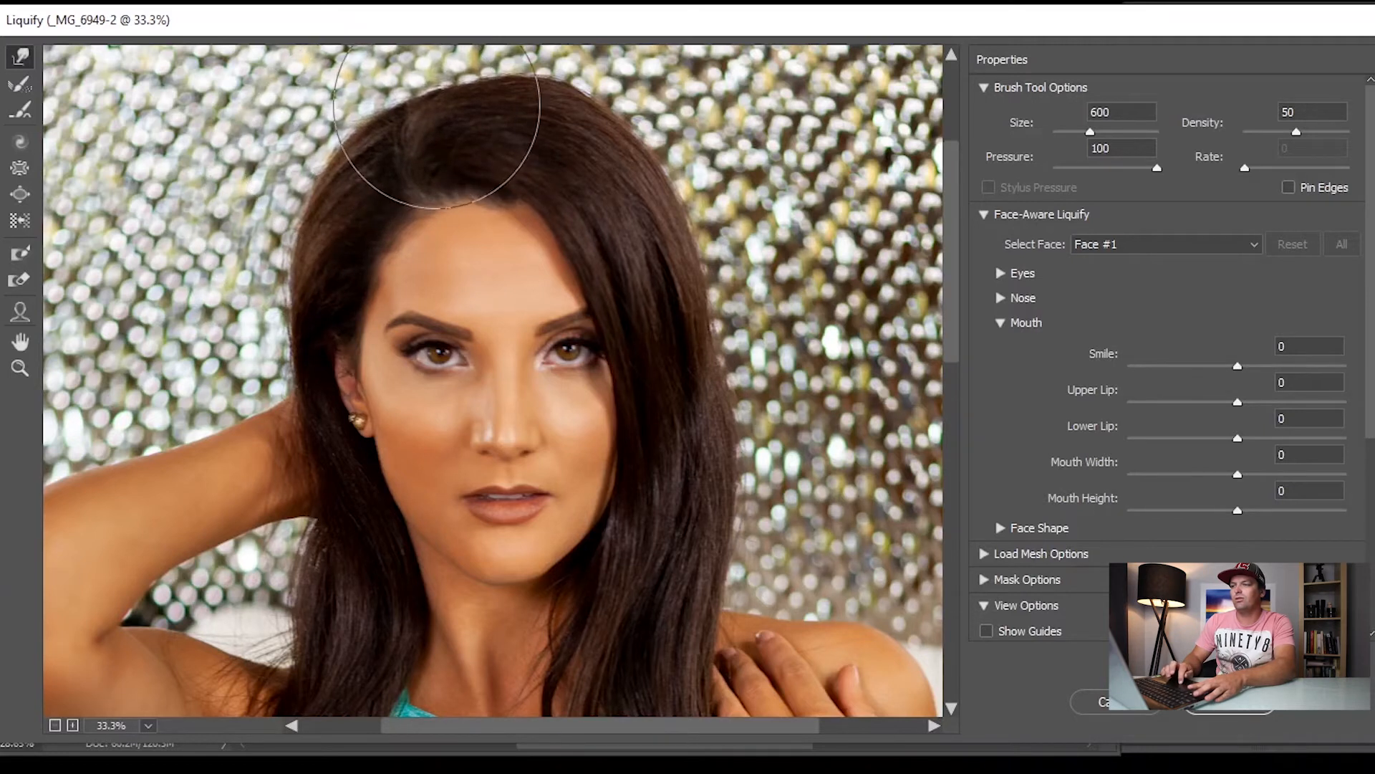
pyautogui.moveTo(950, 320); pyautogui.dragTo(949, 290)
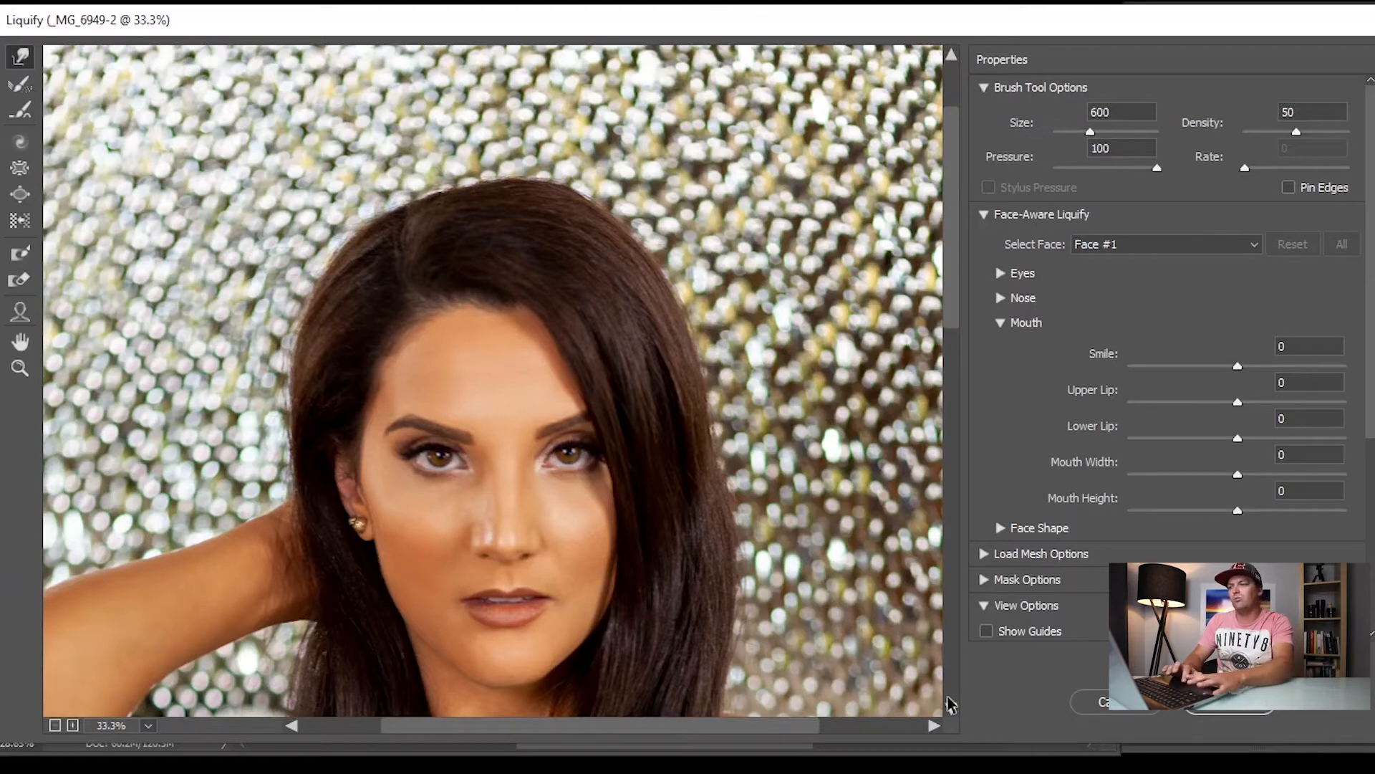
pyautogui.moveTo(809, 726); pyautogui.dragTo(802, 734)
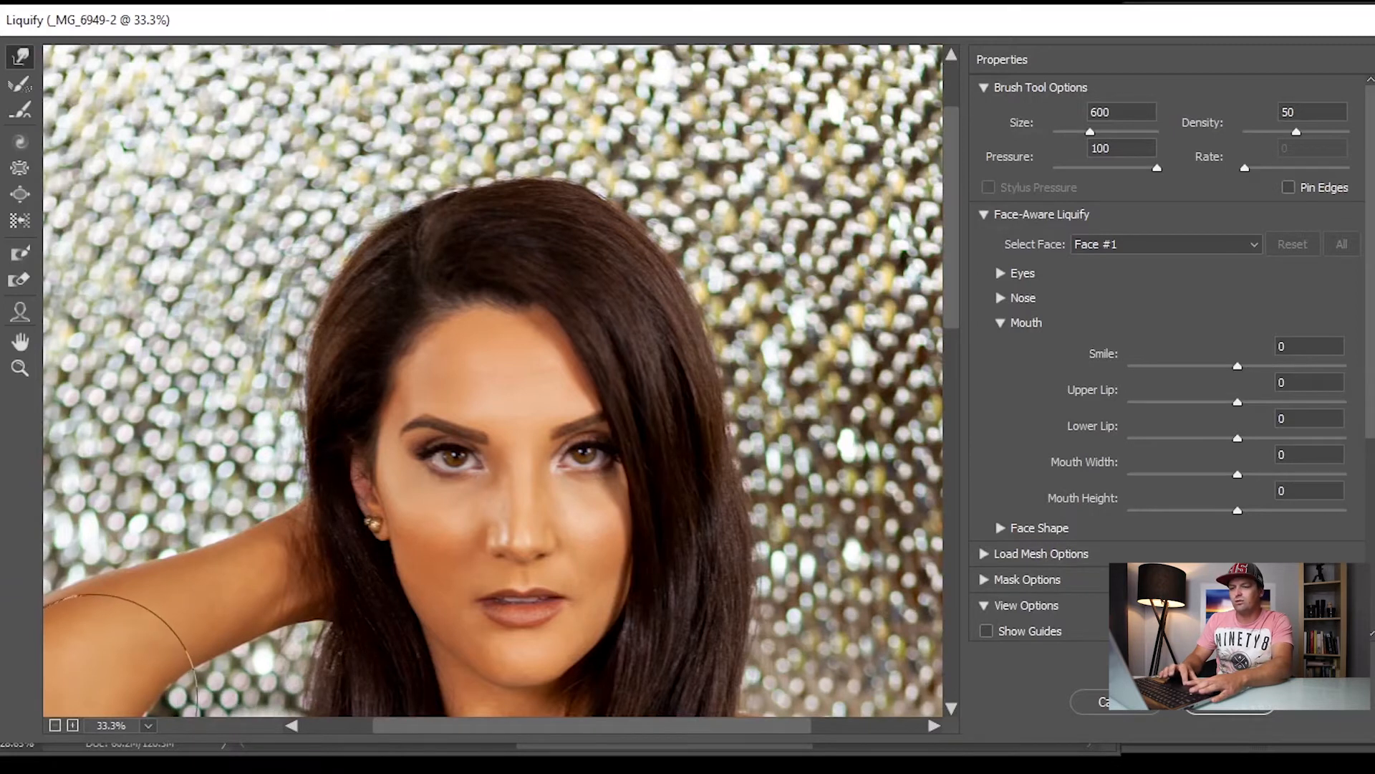
# Step: Push the hair outline slightly outward at the crown for more volume, using a Forward Warp brush of up to 900
pyautogui.click(55, 725)
pyautogui.press(']')
pyautogui.press(']')
pyautogui.press(']')
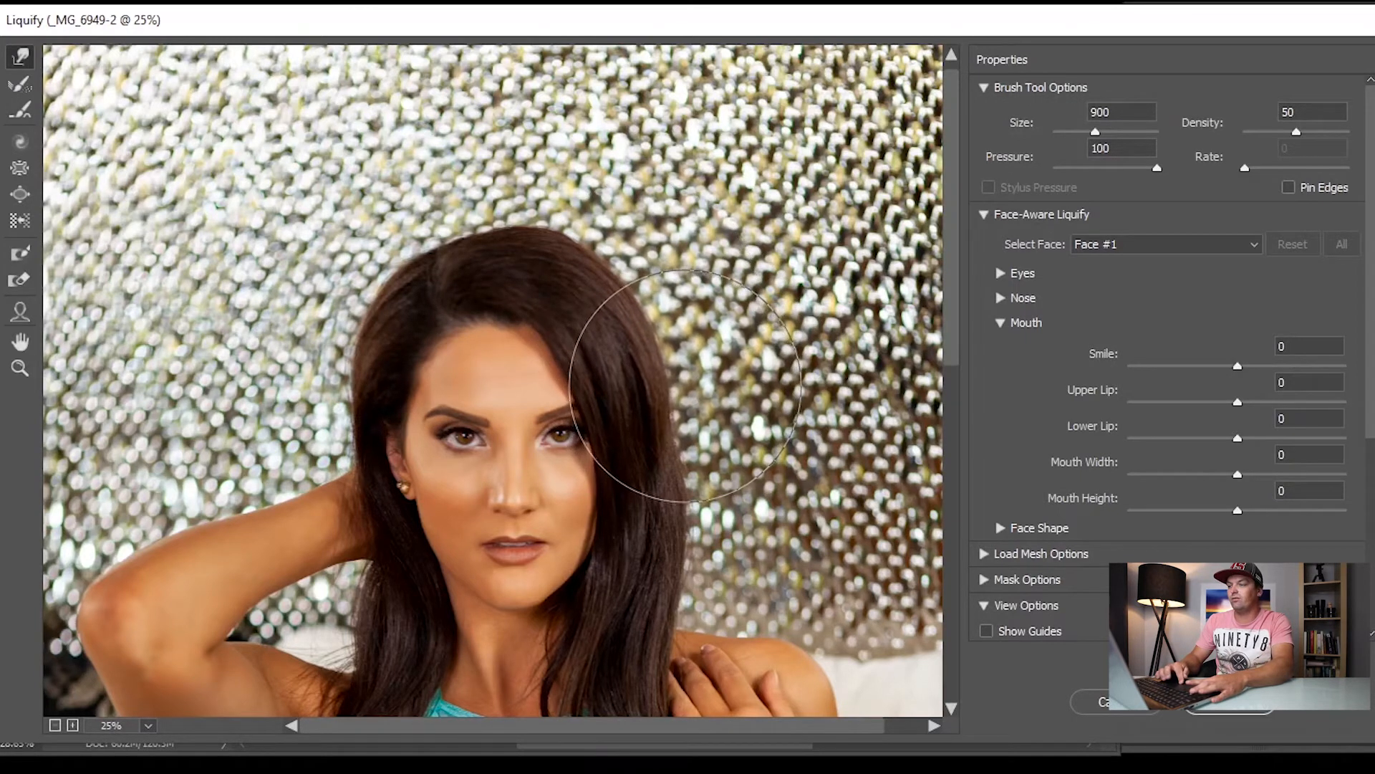
pyautogui.press('[')
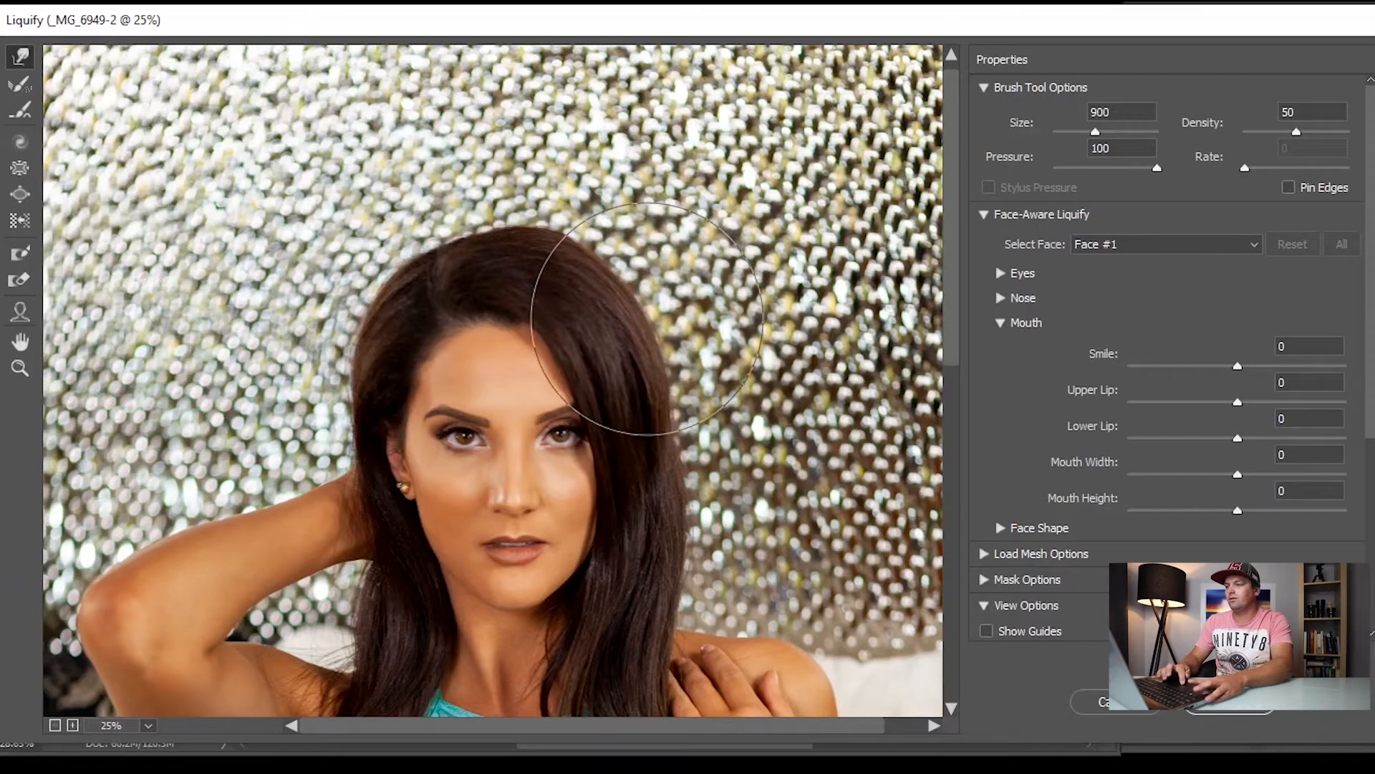
pyautogui.press('[')
pyautogui.press('[')
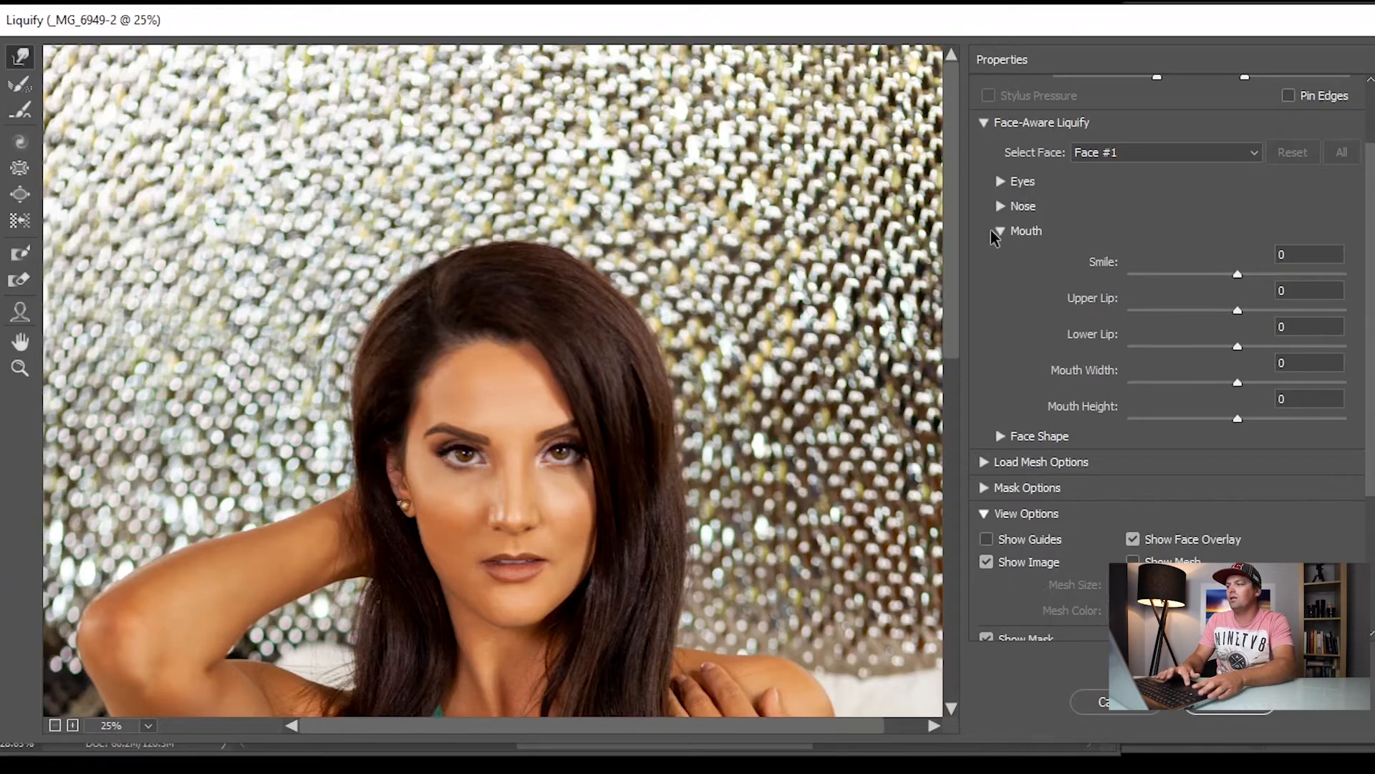
# Step: Try different upper lip thicknesses for Face #1, including 100 and 0, and settle on 49
pyautogui.hotkey('ctrl', '+')
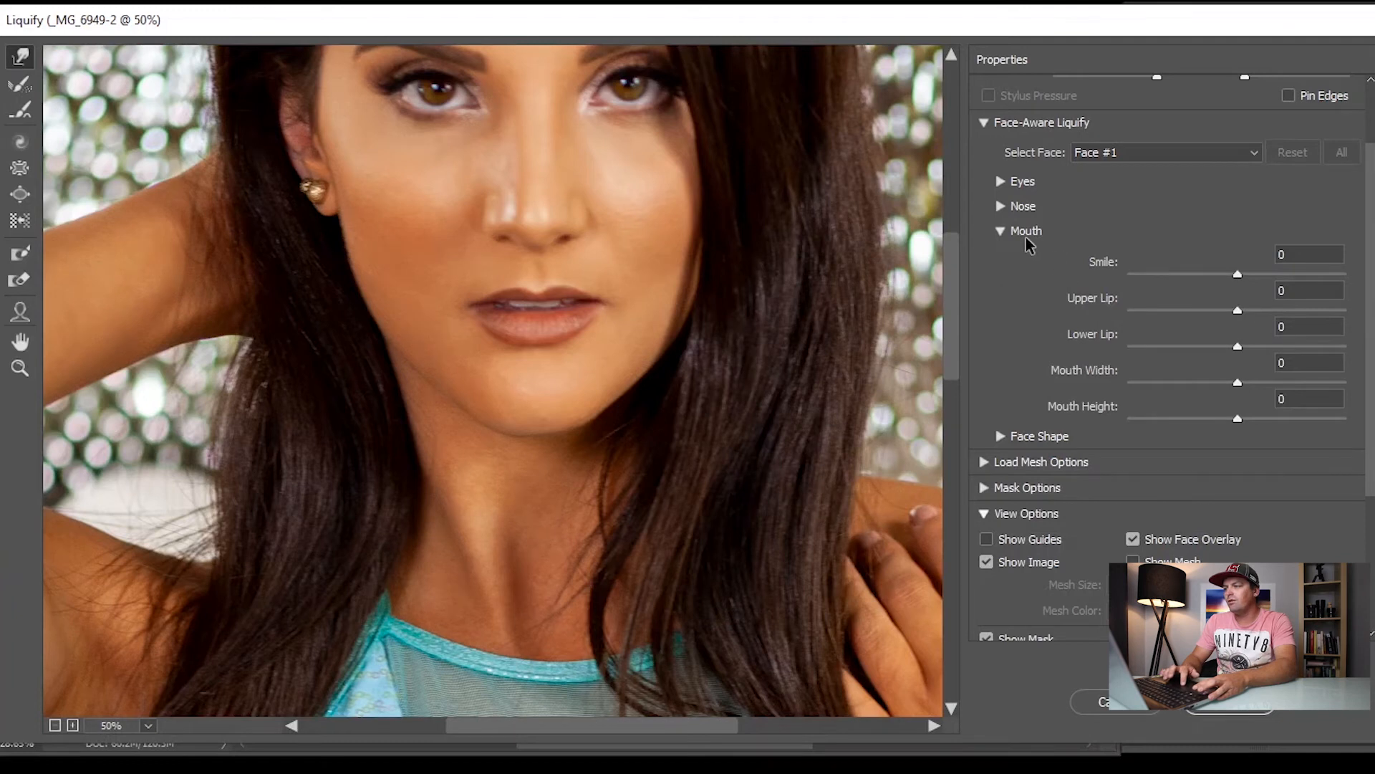
pyautogui.click(1240, 314)
pyautogui.moveTo(1239, 310); pyautogui.dragTo(1245, 311)
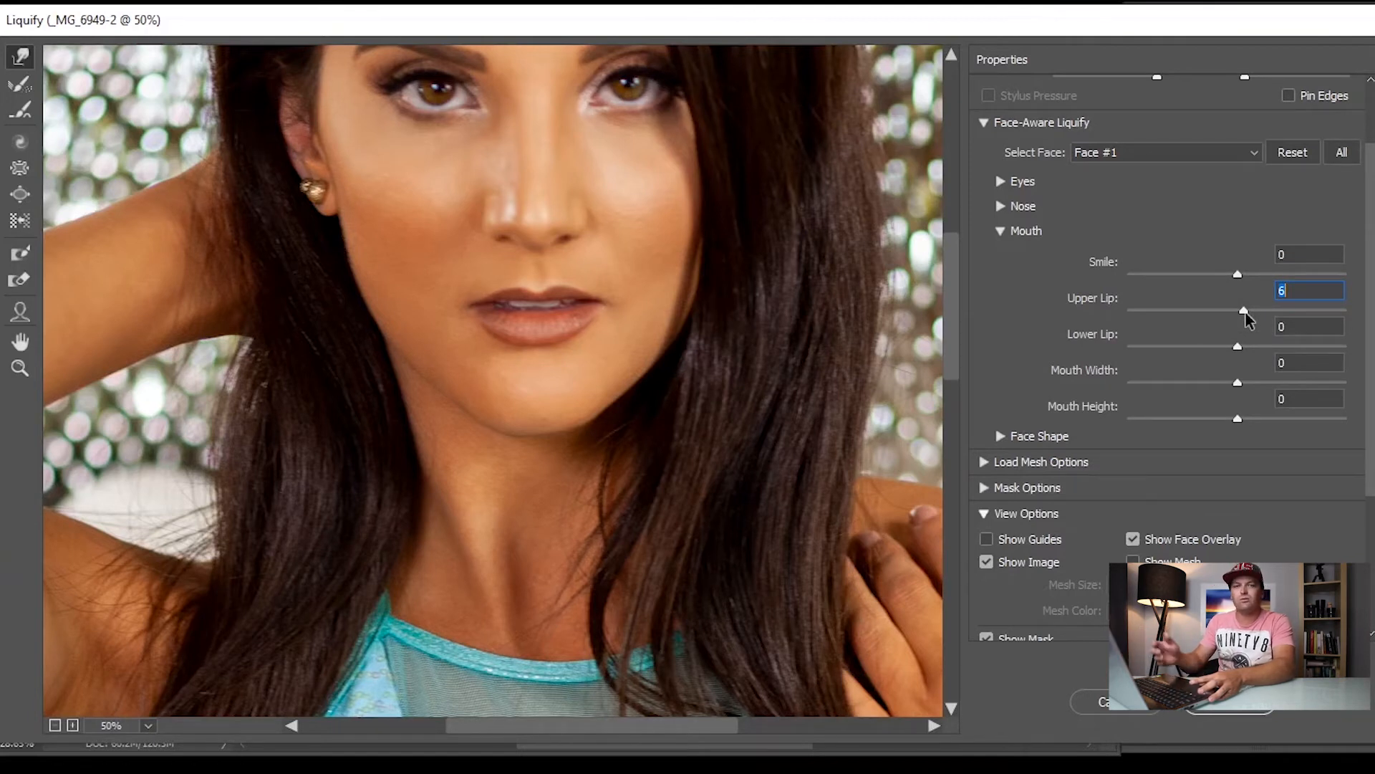
pyautogui.write('100')
pyautogui.press('Return')
pyautogui.write('0')
pyautogui.press('Return')
pyautogui.write('48')
pyautogui.press('Return')
pyautogui.moveTo(1298, 319)
pyautogui.mouseDown()
pyautogui.moveTo(1364, 309)
pyautogui.moveTo(1242, 314)
pyautogui.moveTo(1290, 312)
pyautogui.mouseUp()
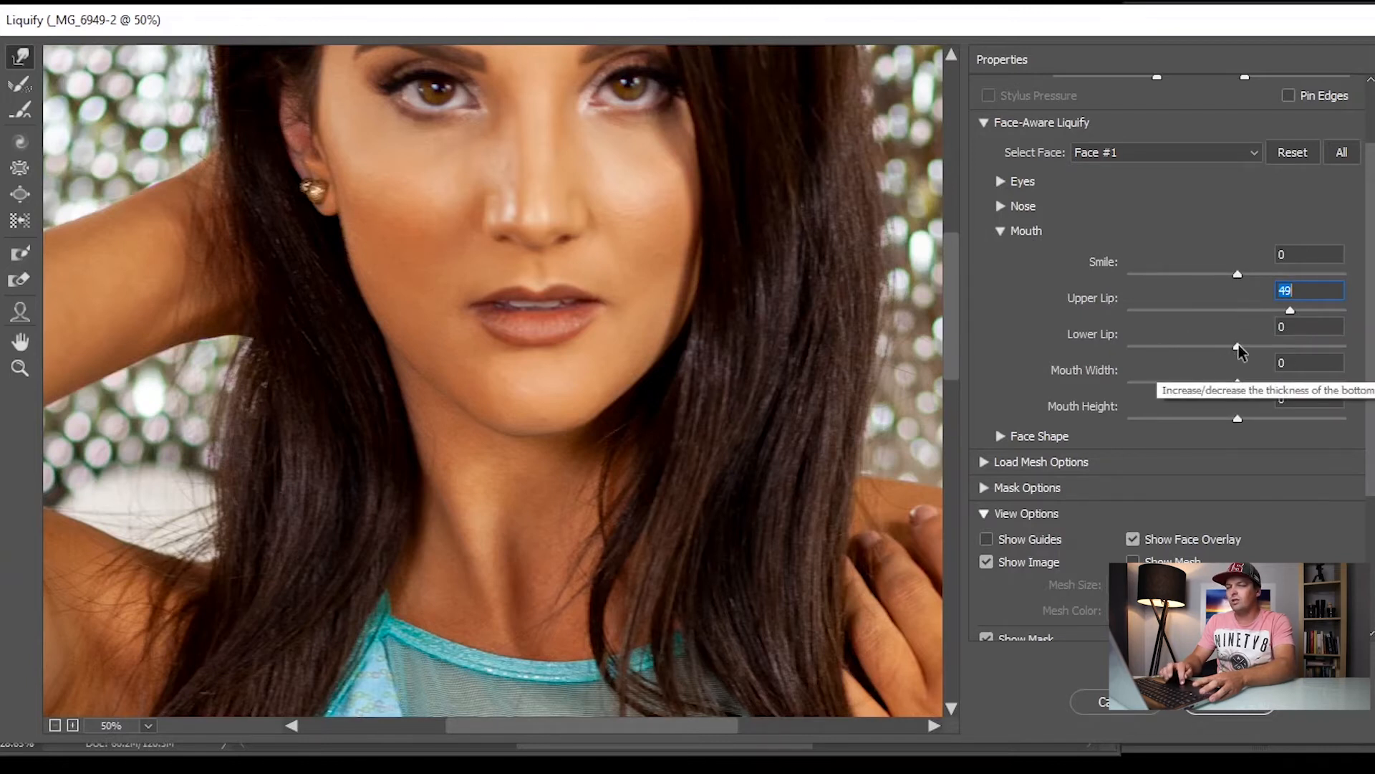
# Step: Try a lower lip value of -20 and a slight smile adjustment, returning both to 0
pyautogui.moveTo(1238, 347)
pyautogui.mouseDown()
pyautogui.moveTo(1326, 348)
pyautogui.moveTo(1117, 347)
pyautogui.moveTo(1216, 349)
pyautogui.mouseUp()
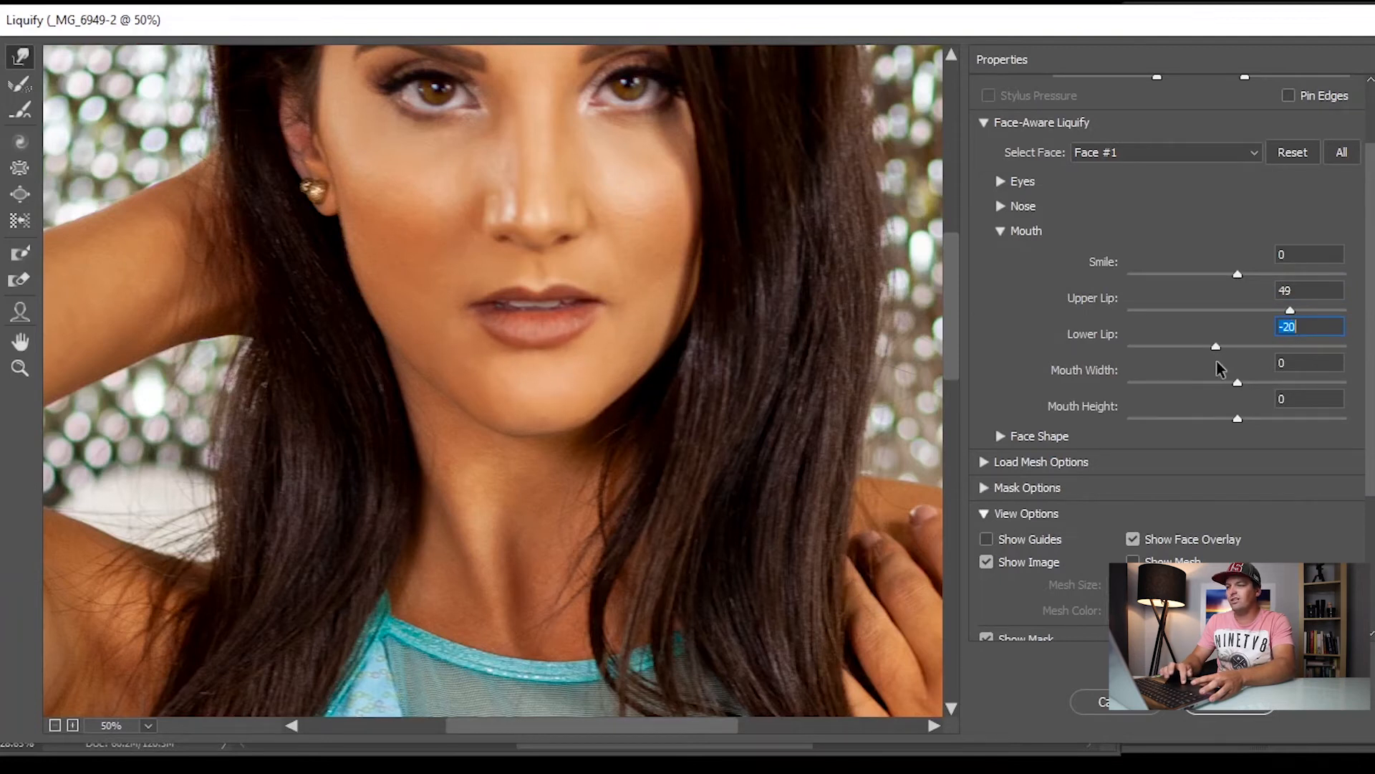
pyautogui.write('0')
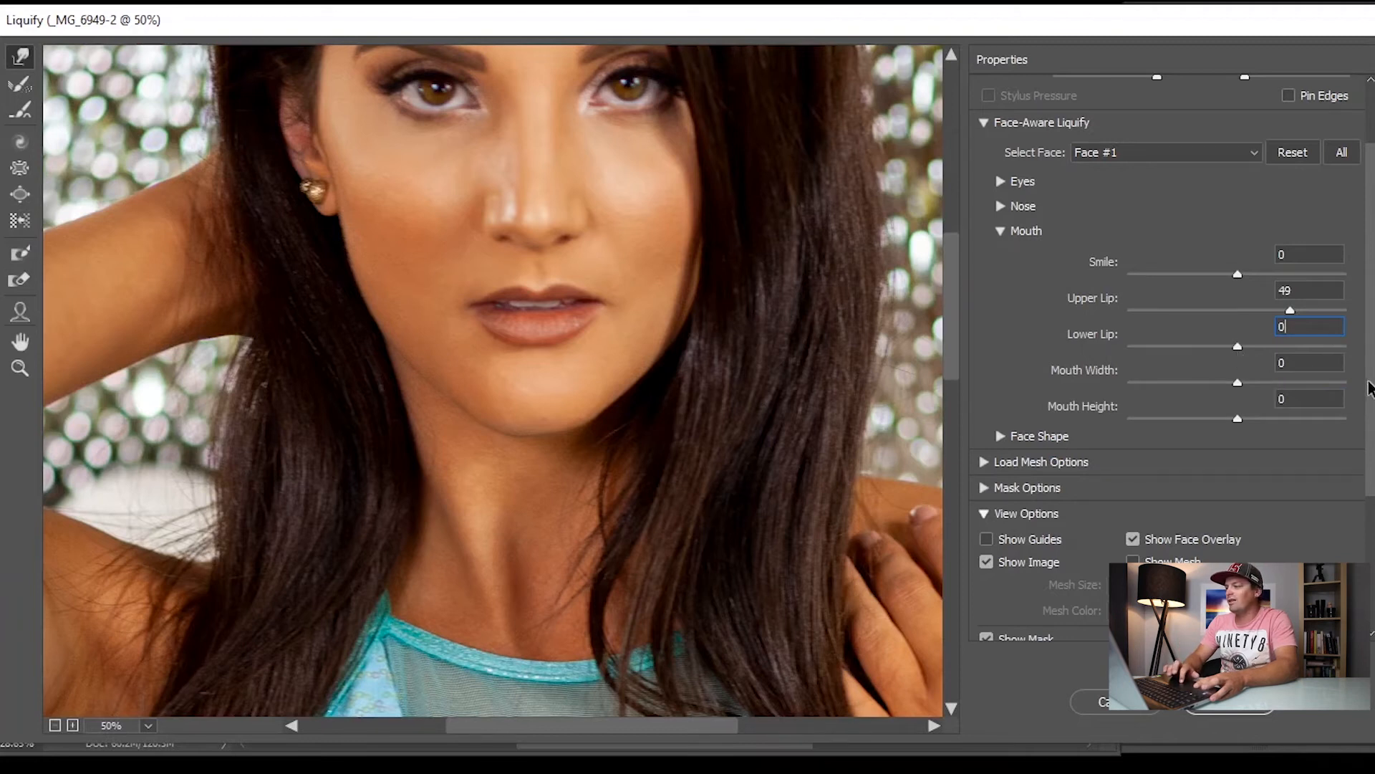
pyautogui.scroll(-1, 1368, 394)
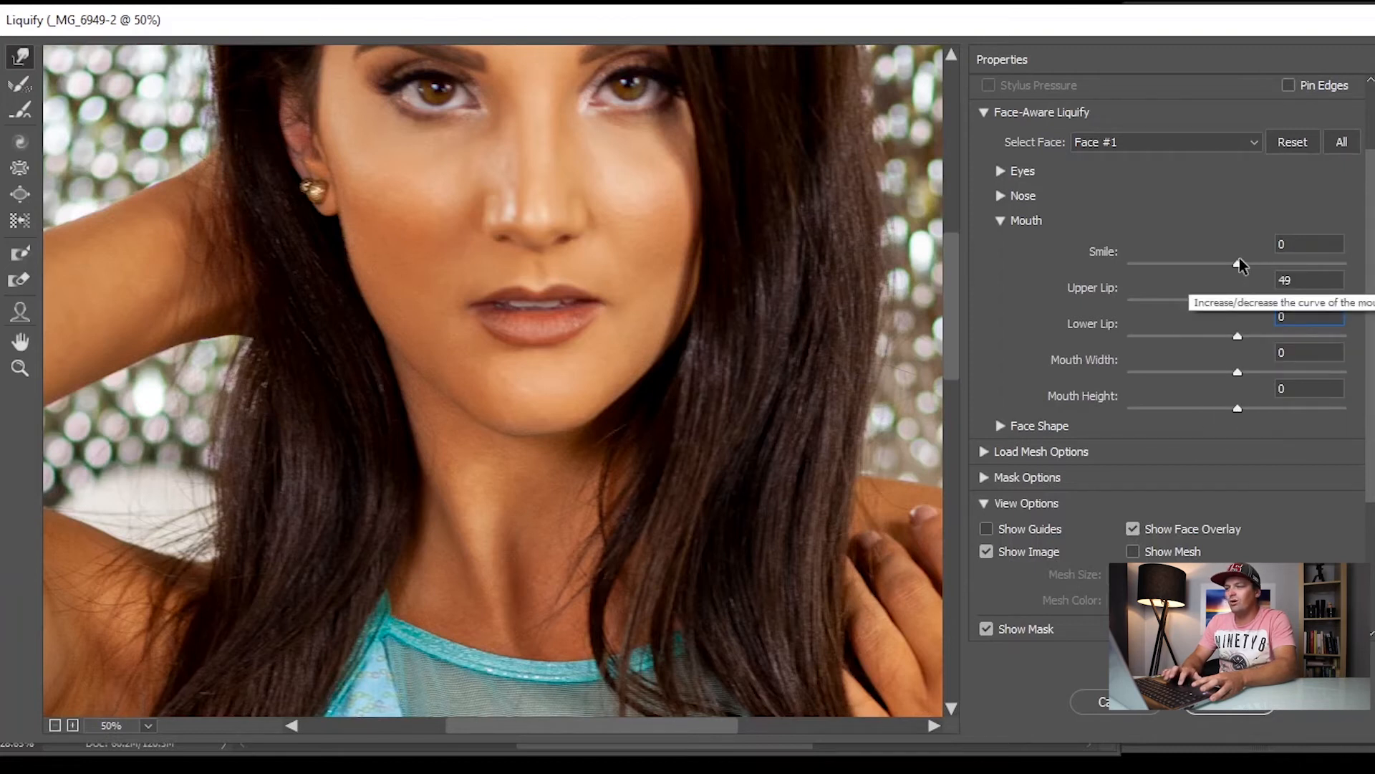
pyautogui.moveTo(1239, 265)
pyautogui.mouseDown()
pyautogui.moveTo(1282, 271)
pyautogui.moveTo(1241, 266)
pyautogui.mouseUp()
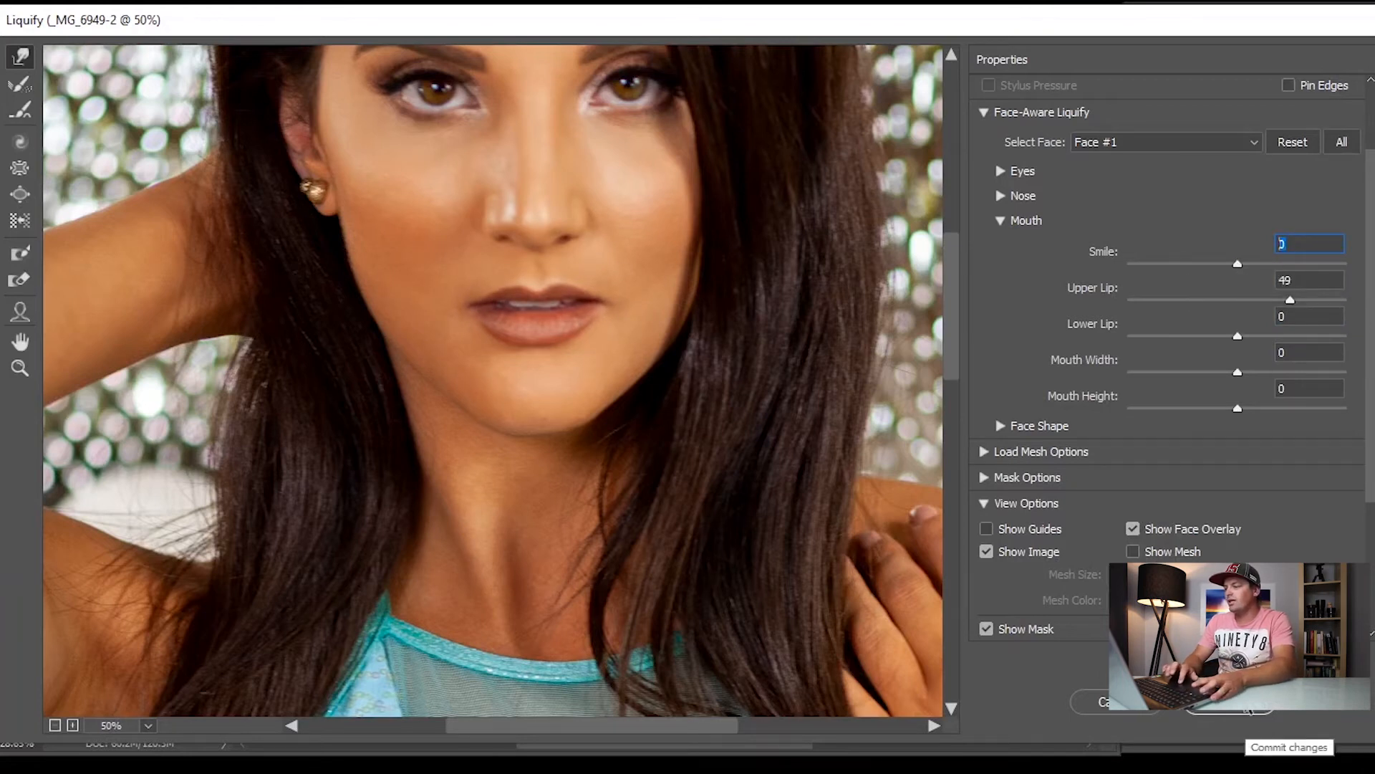
# Step: Commit the Liquify changes and toggle the blemishes layer's visibility to compare before and after
pyautogui.click(1237, 768)
pyautogui.click(1138, 456)
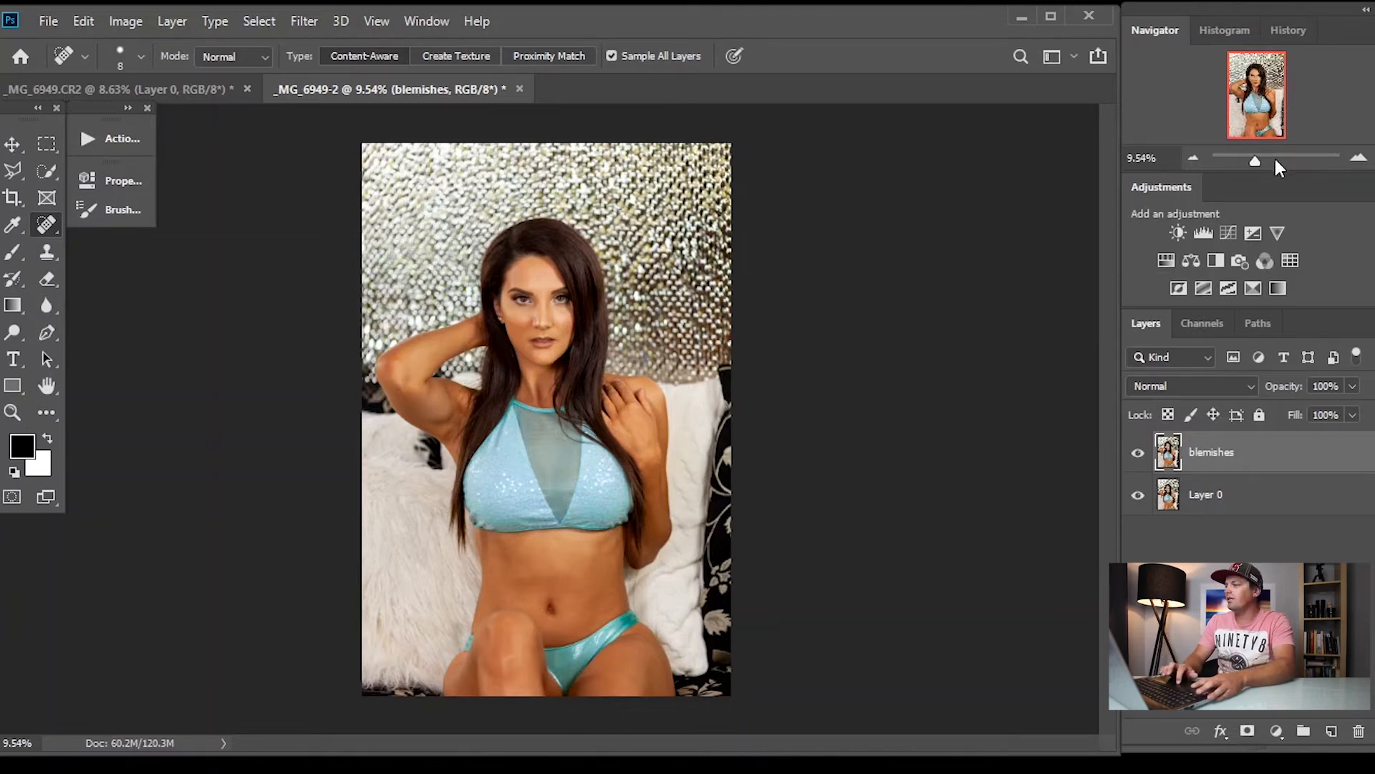
pyautogui.moveTo(1255, 165); pyautogui.dragTo(1253, 163)
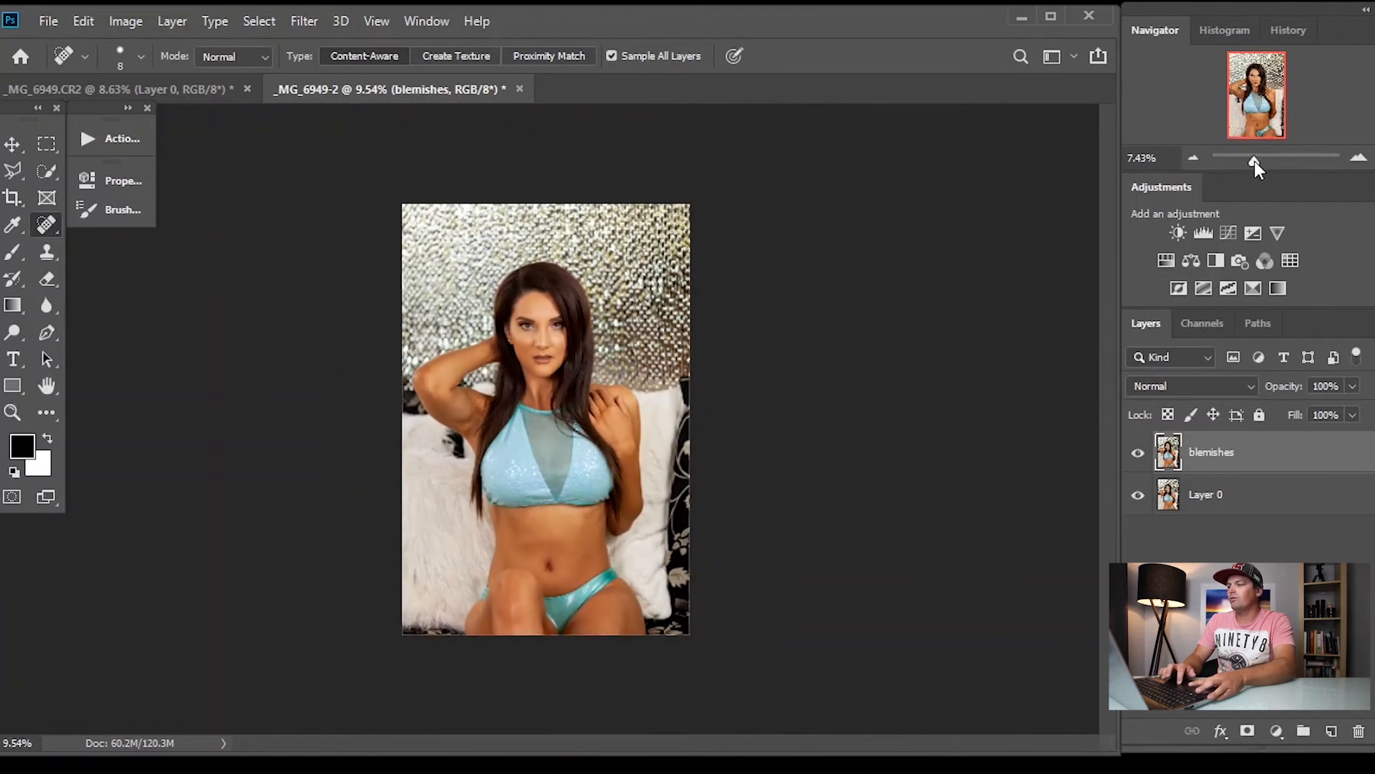
# Step: Open the blemishes layer in the Camera Raw Filter and collapse the Basic adjustments
pyautogui.click(308, 21)
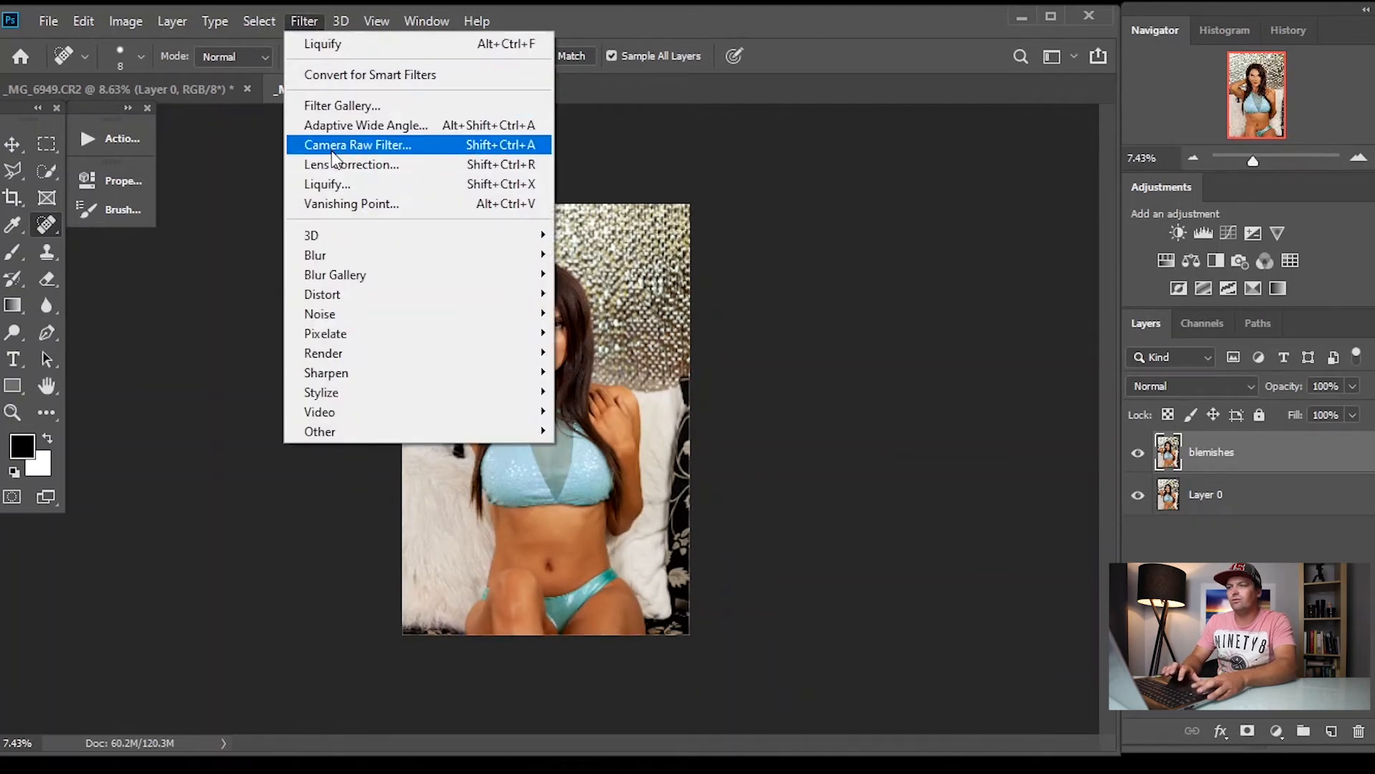
pyautogui.click(334, 145)
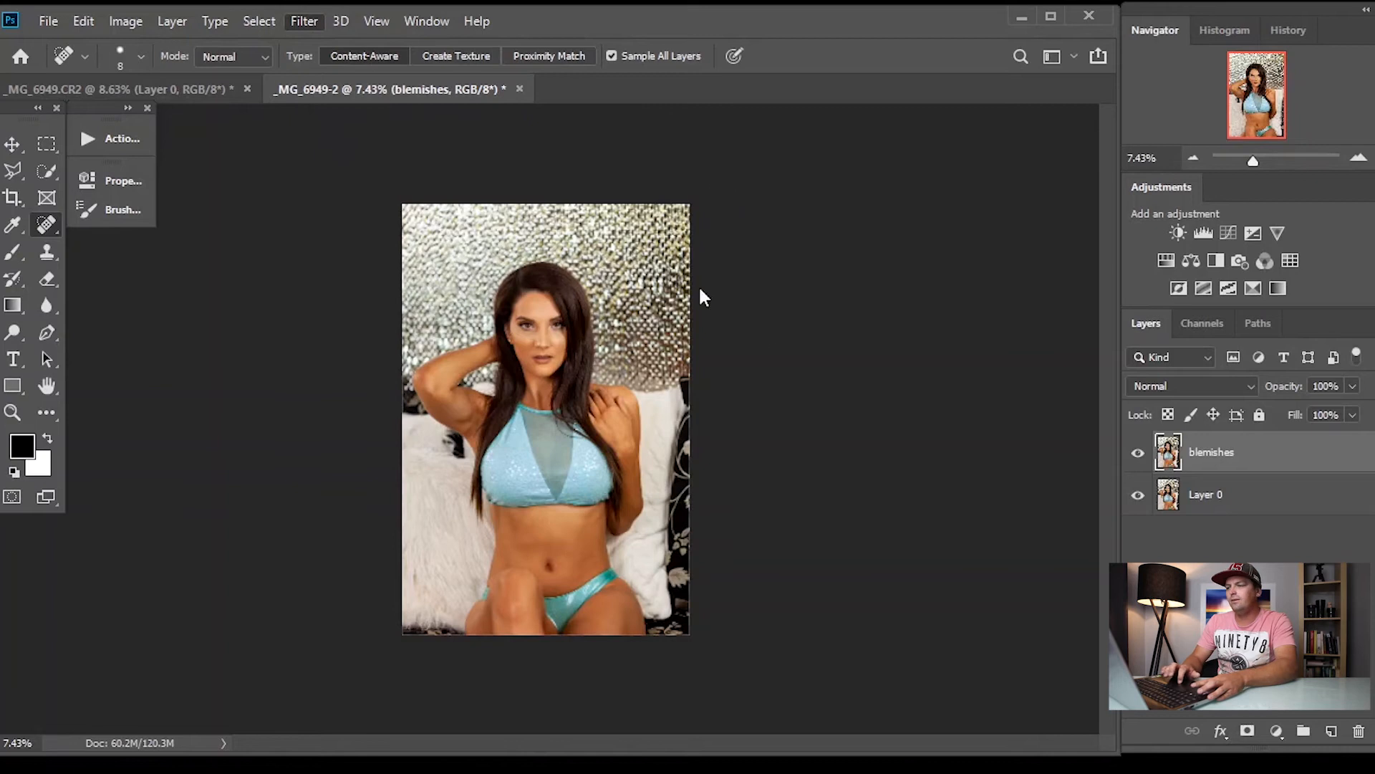
pyautogui.scroll(5, 1152, 380)
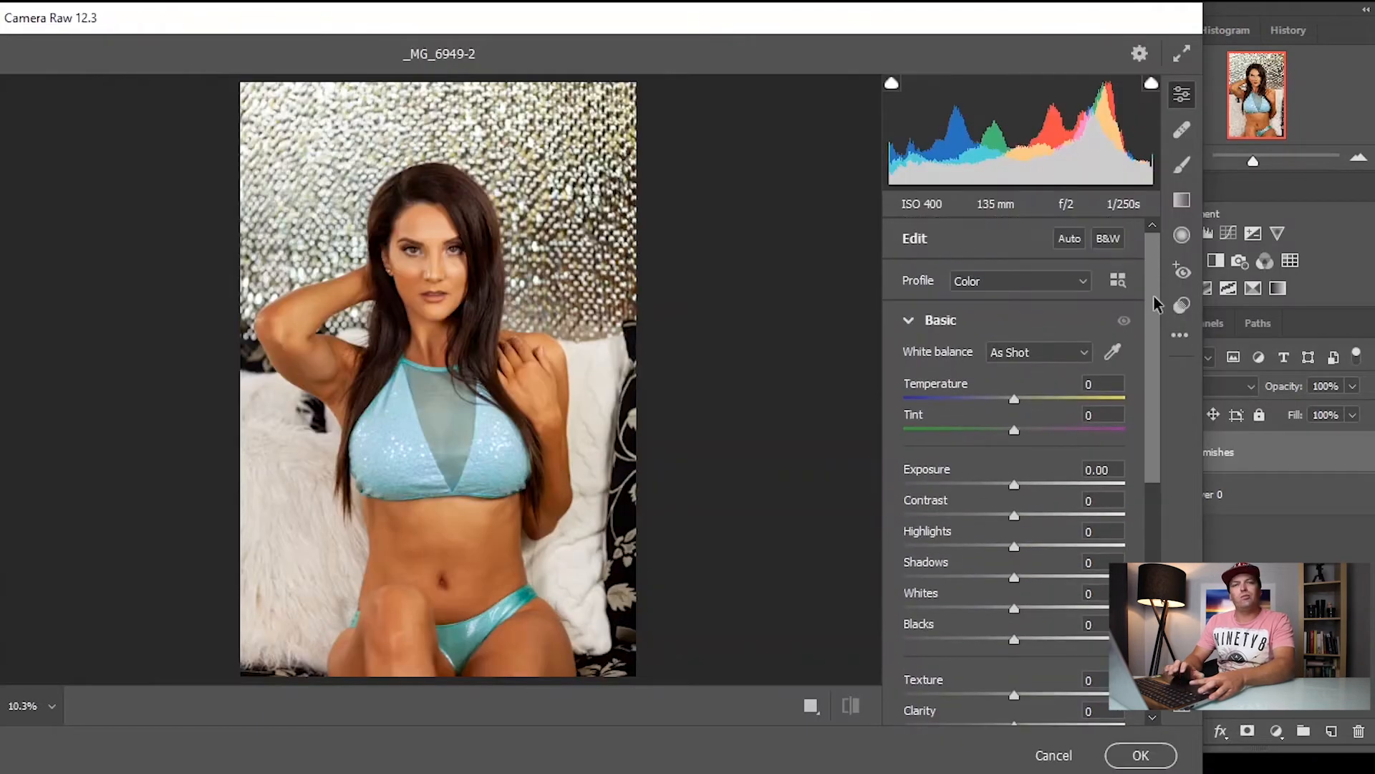
pyautogui.click(909, 321)
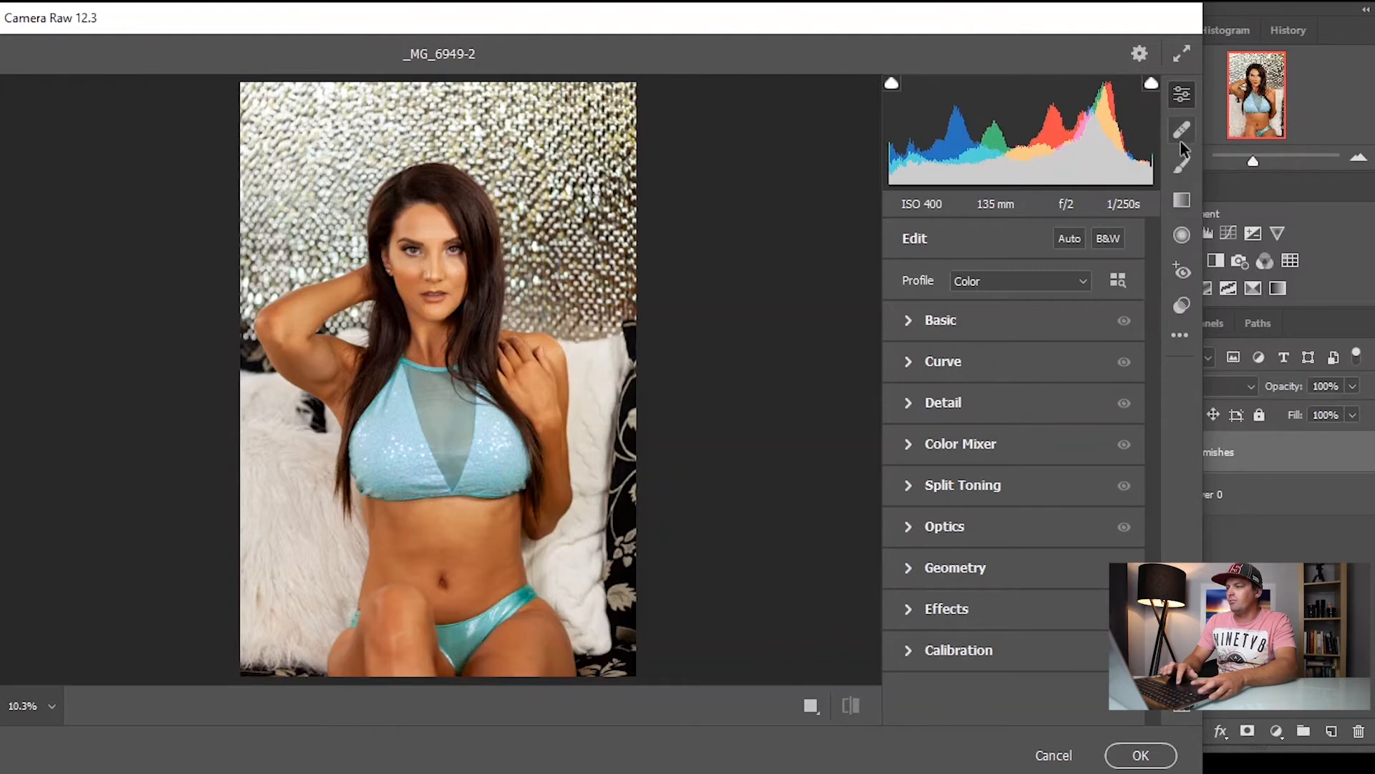
# Step: Draw a radial filter around the woman from head to hips, invert it and set its exposure to -0.80
pyautogui.click(1184, 235)
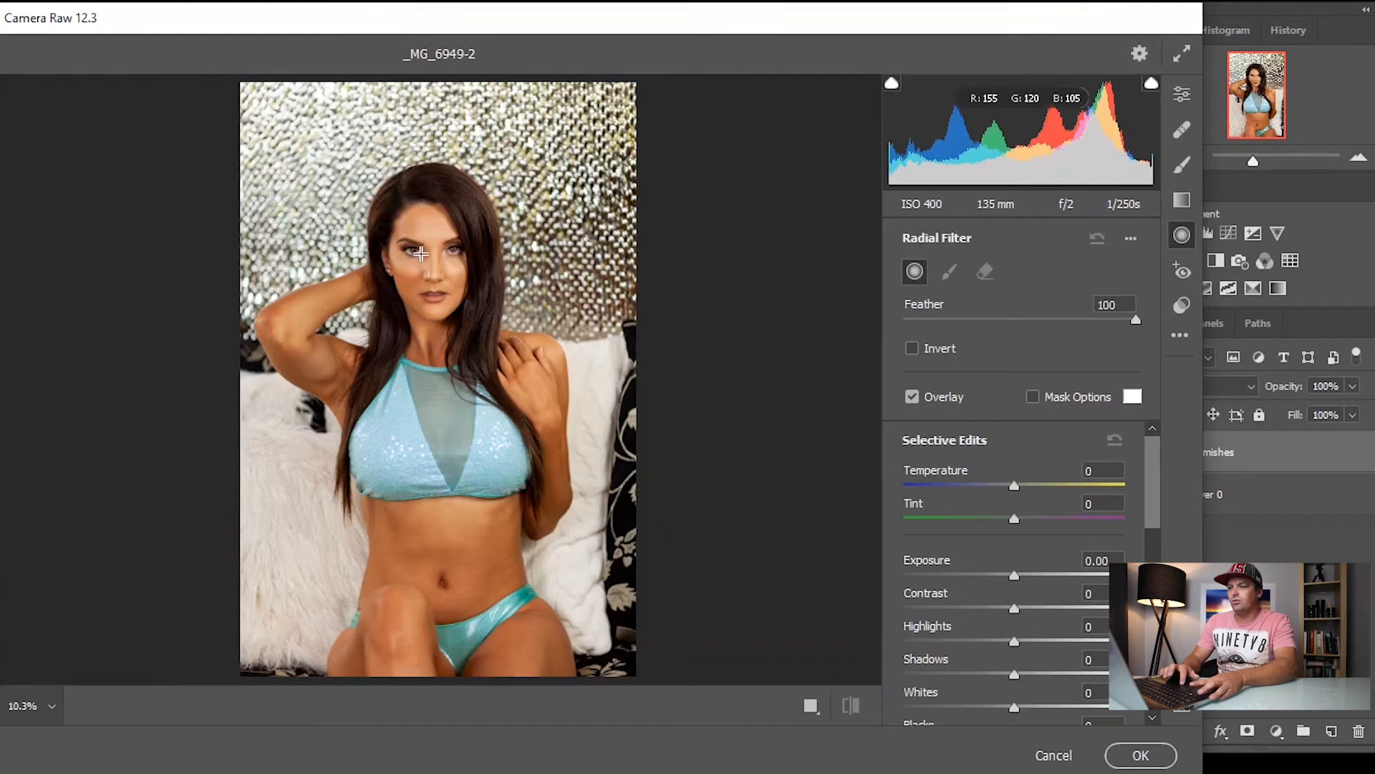
pyautogui.moveTo(422, 308)
pyautogui.mouseDown()
pyautogui.moveTo(510, 493)
pyautogui.moveTo(513, 443)
pyautogui.mouseUp()
pyautogui.moveTo(423, 285); pyautogui.dragTo(440, 391)
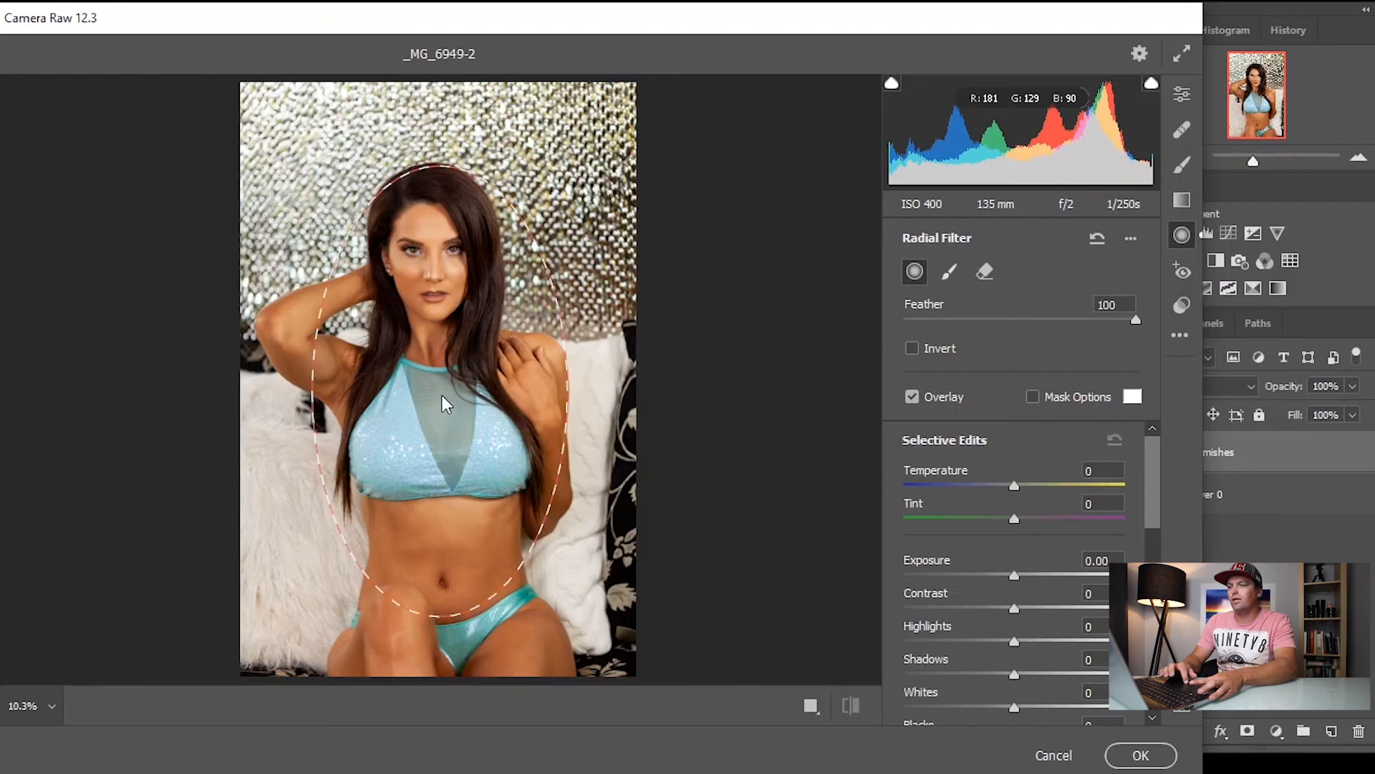
pyautogui.click(912, 348)
pyautogui.moveTo(1014, 577); pyautogui.dragTo(990, 575)
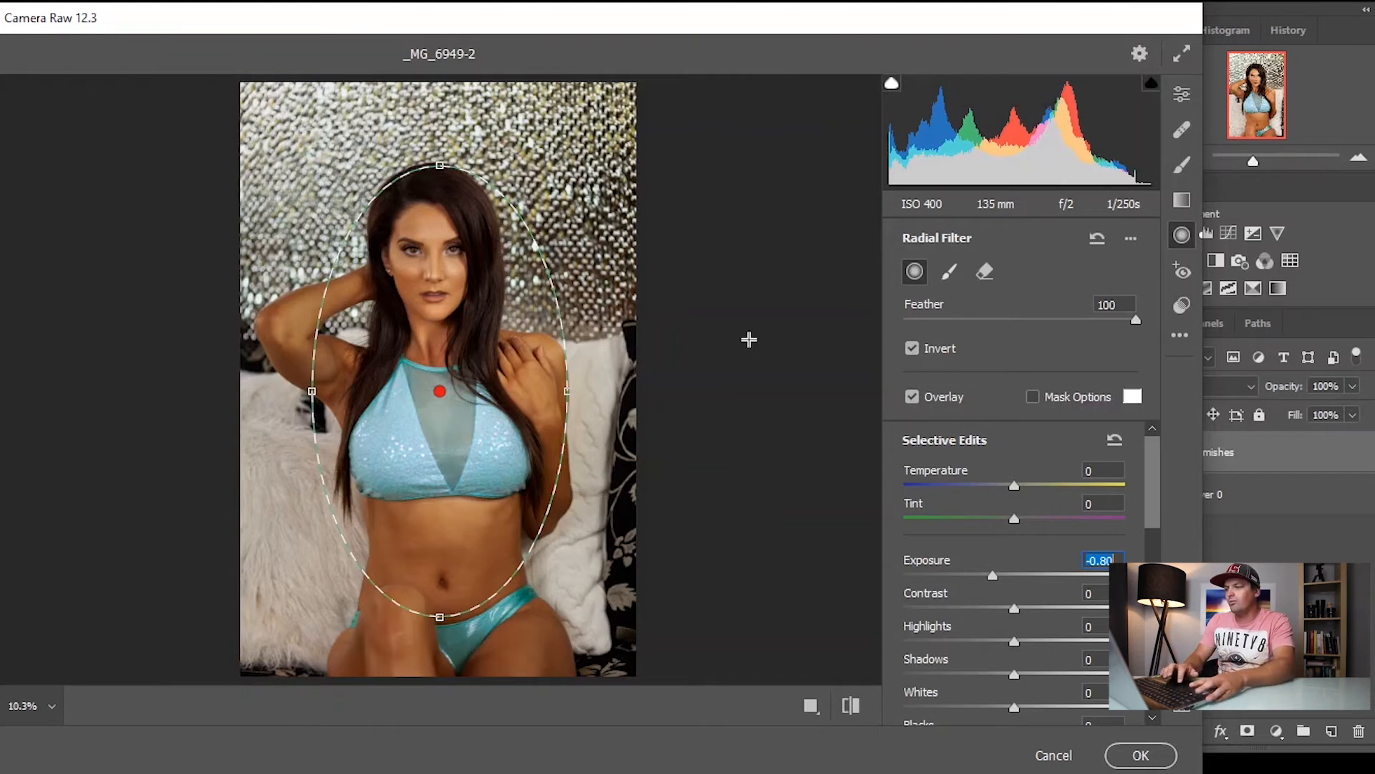
# Step: Duplicate the radial filter and move the copy up so it is centred on the face
pyautogui.rightClick(443, 391)
pyautogui.click(500, 341)
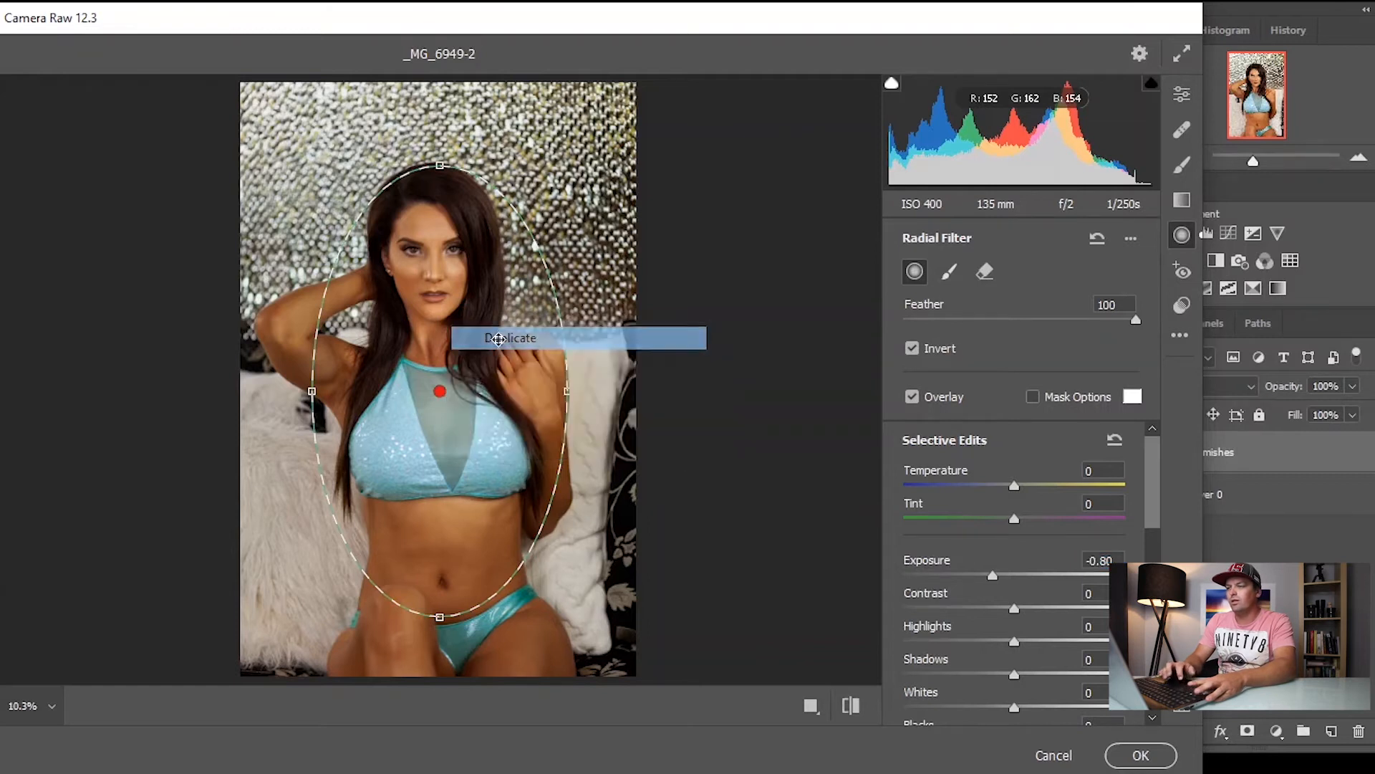
pyautogui.moveTo(439, 390); pyautogui.dragTo(436, 279)
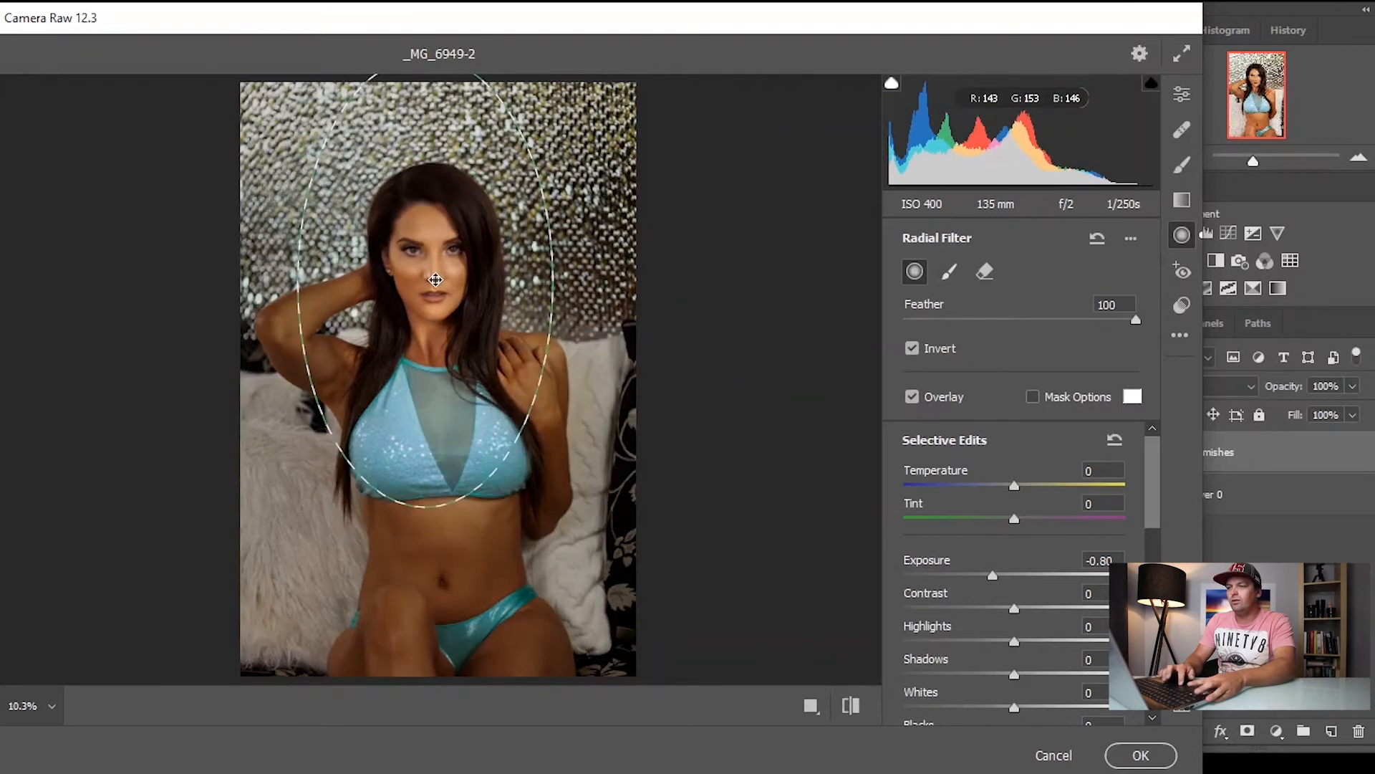
pyautogui.rightClick(432, 280)
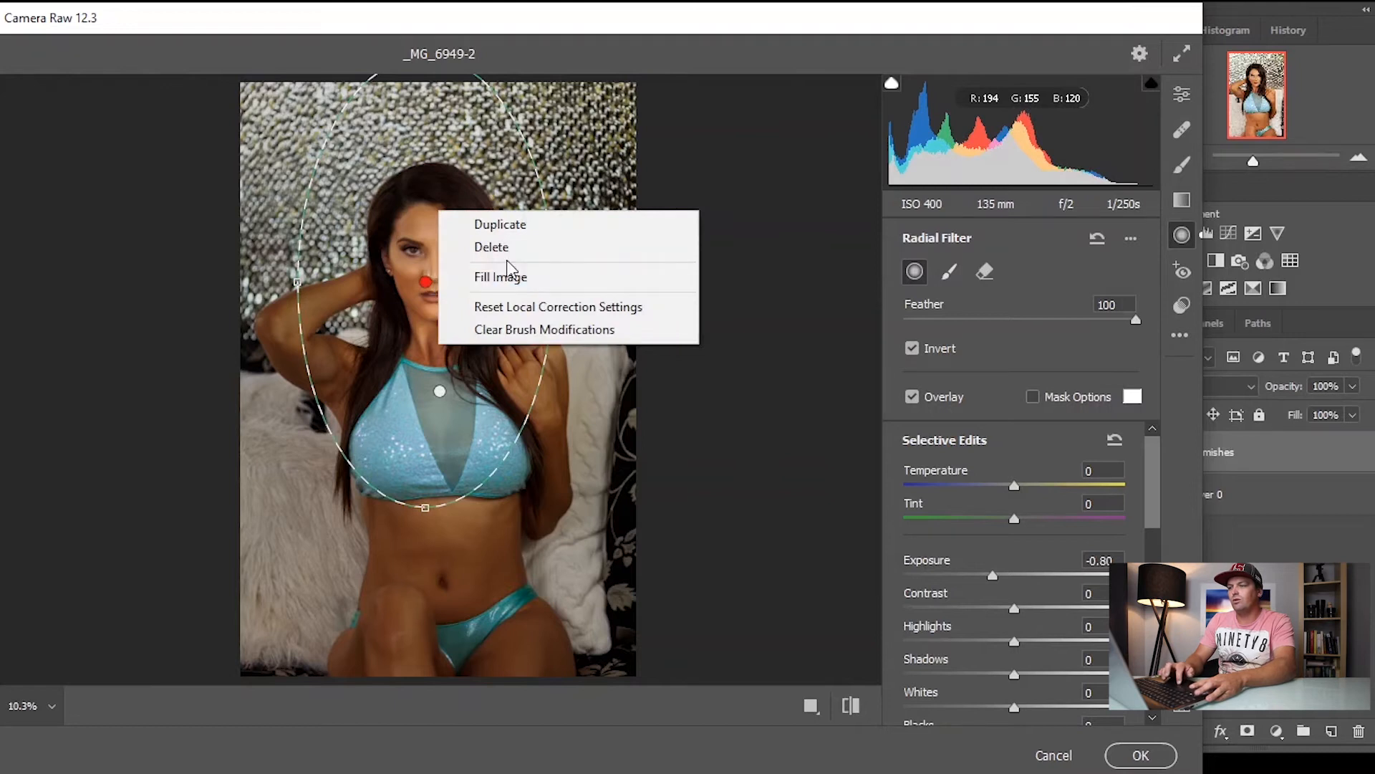
pyautogui.click(430, 270)
# Step: Turn off inversion for the radial filter on the face and set its exposure to +0.65
pyautogui.doubleClick(991, 576)
pyautogui.click(918, 351)
pyautogui.moveTo(1021, 579); pyautogui.dragTo(1033, 579)
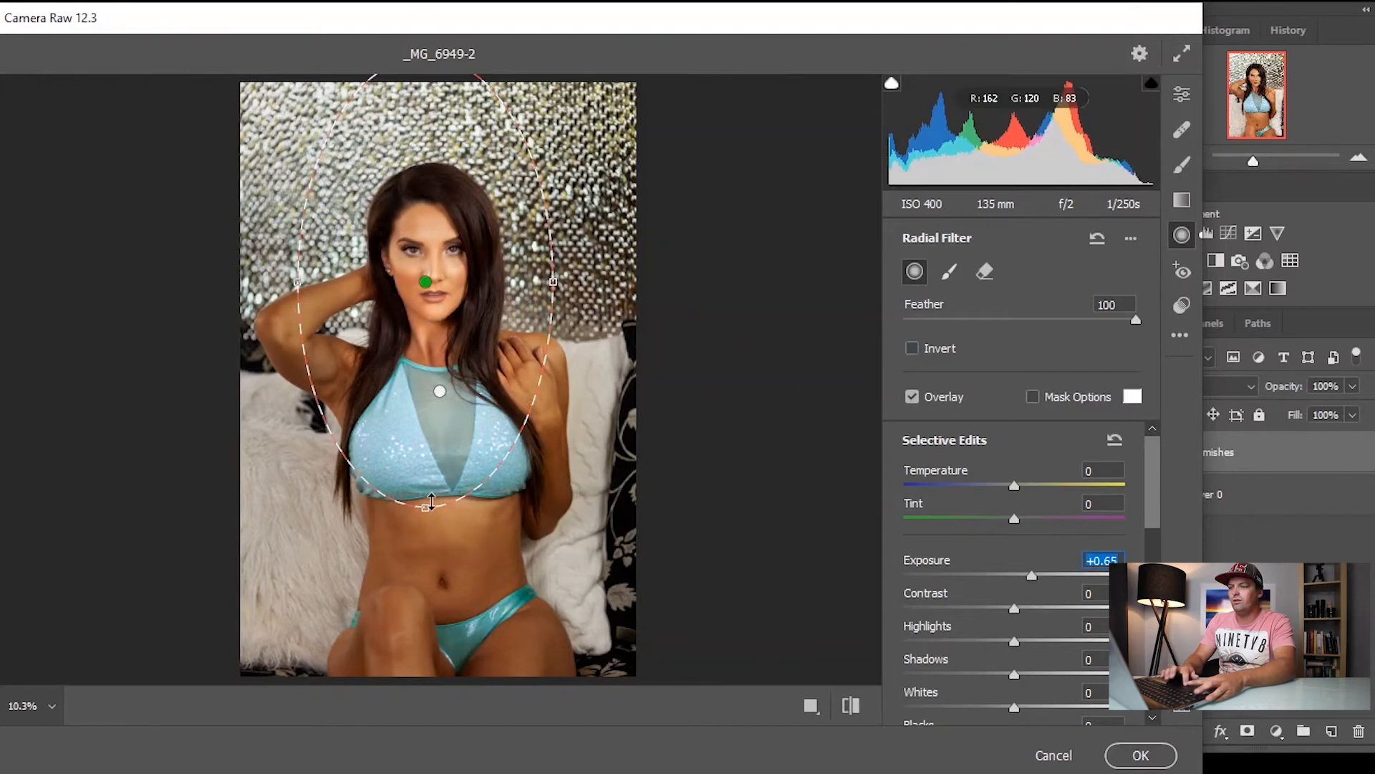
# Step: Shrink the face's radial filter to surround the head and shoulders, and recentre it on the face
pyautogui.moveTo(426, 506); pyautogui.dragTo(429, 413)
pyautogui.moveTo(553, 287); pyautogui.dragTo(525, 283)
pyautogui.moveTo(425, 418); pyautogui.dragTo(425, 404)
pyautogui.moveTo(439, 263); pyautogui.dragTo(452, 257)
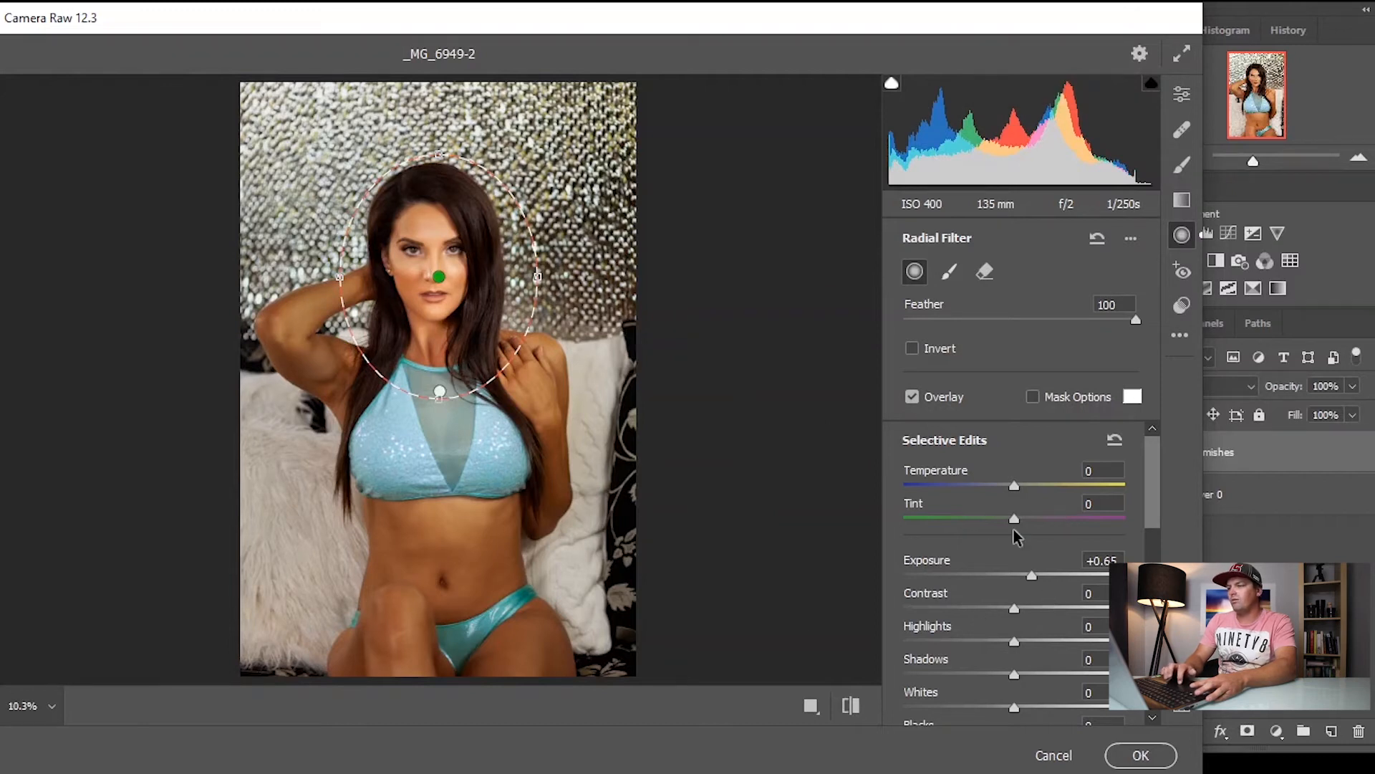
# Step: Add two graduated filters with exposure -0.90, one from the photo's bottom edge up to the chest, one from near its top down to the eyes
pyautogui.press('g')
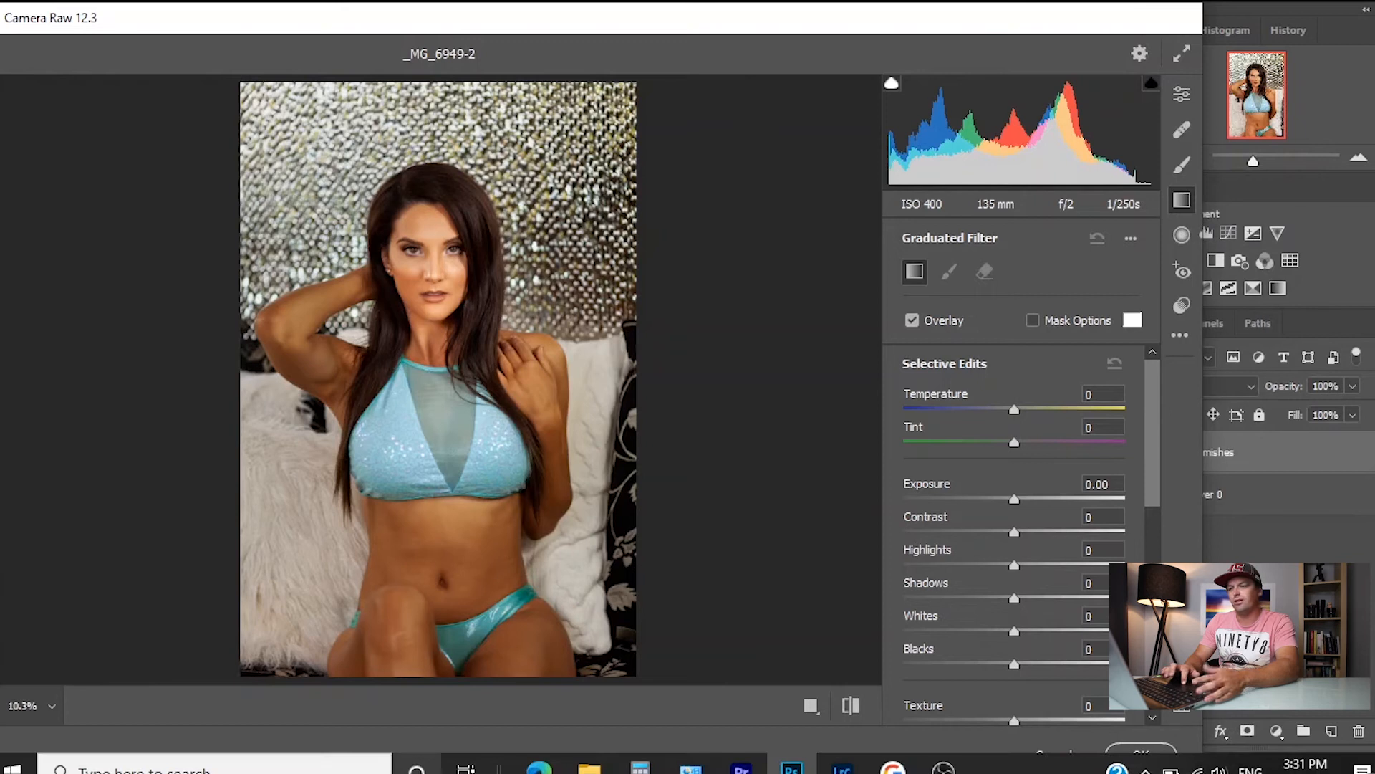
pyautogui.moveTo(446, 679); pyautogui.dragTo(450, 399)
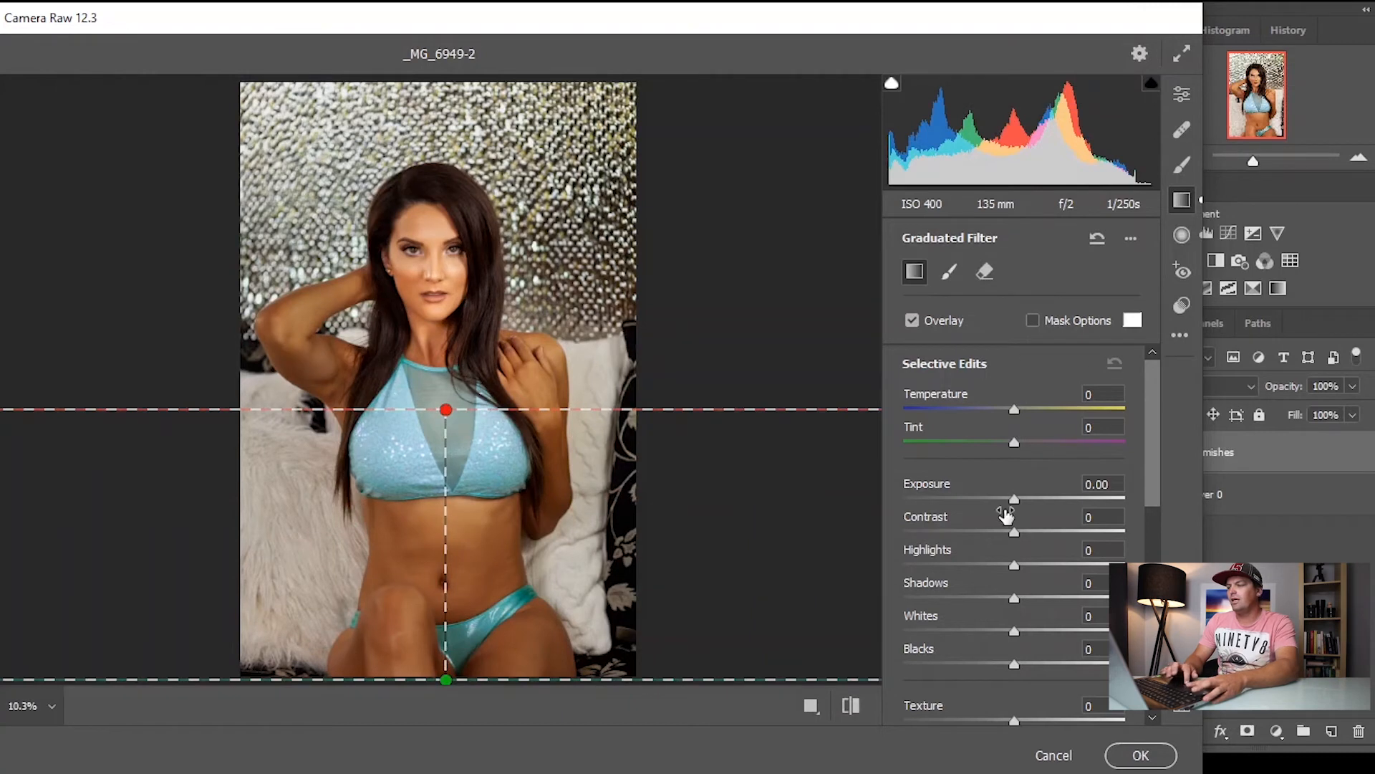
pyautogui.moveTo(1014, 499)
pyautogui.mouseDown()
pyautogui.moveTo(974, 497)
pyautogui.moveTo(989, 496)
pyautogui.mouseUp()
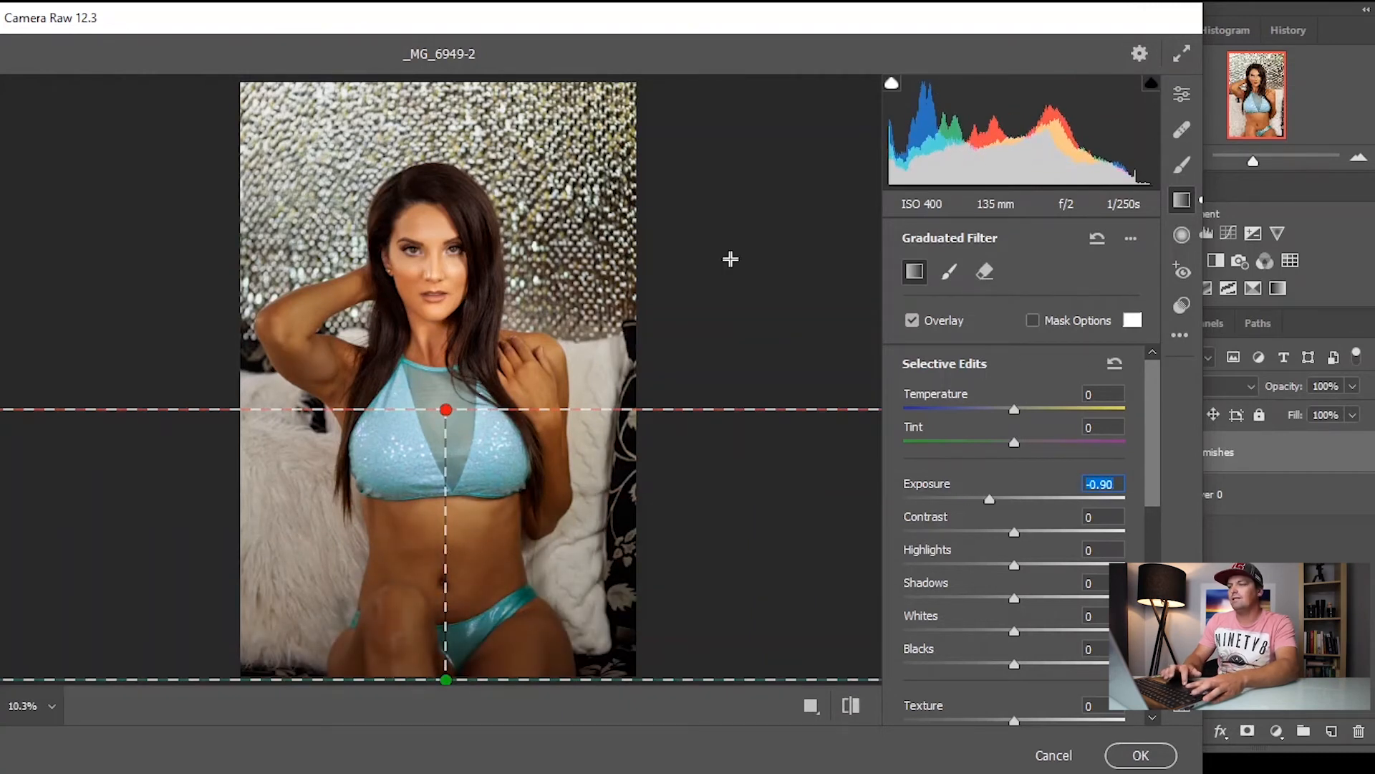
pyautogui.moveTo(433, 100); pyautogui.dragTo(433, 254)
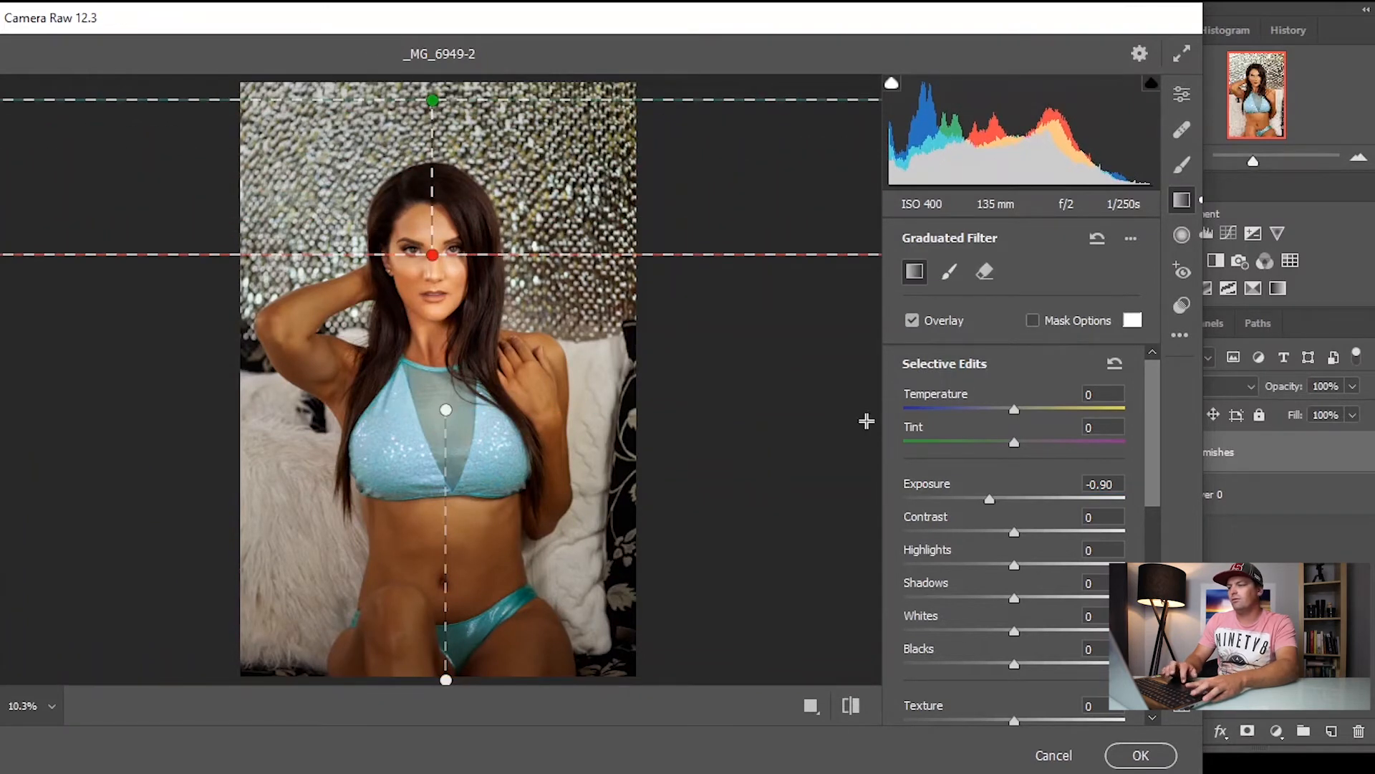
# Step: Limit the graduated filter over the upper background with a Luminance range mask
pyautogui.moveTo(990, 501); pyautogui.dragTo(988, 498)
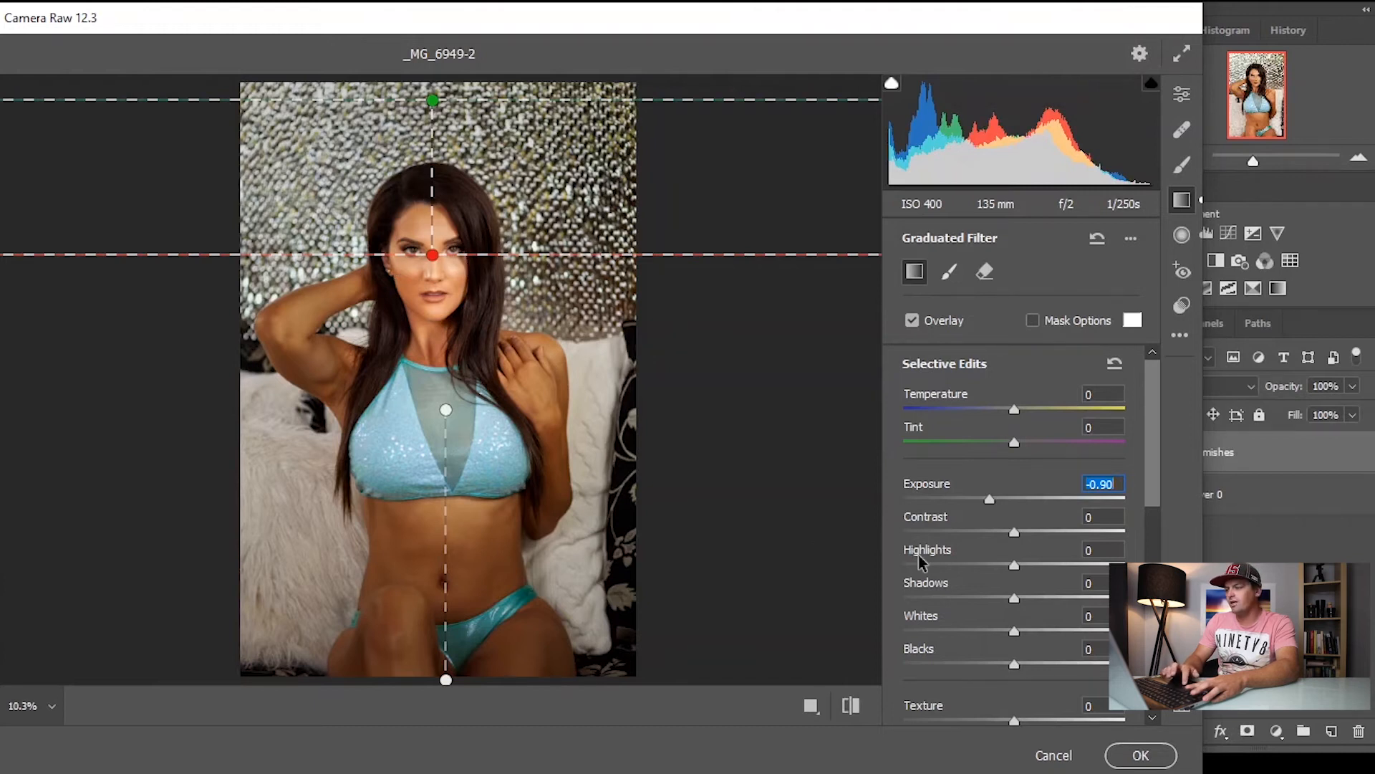
pyautogui.moveTo(1153, 462); pyautogui.dragTo(1152, 651)
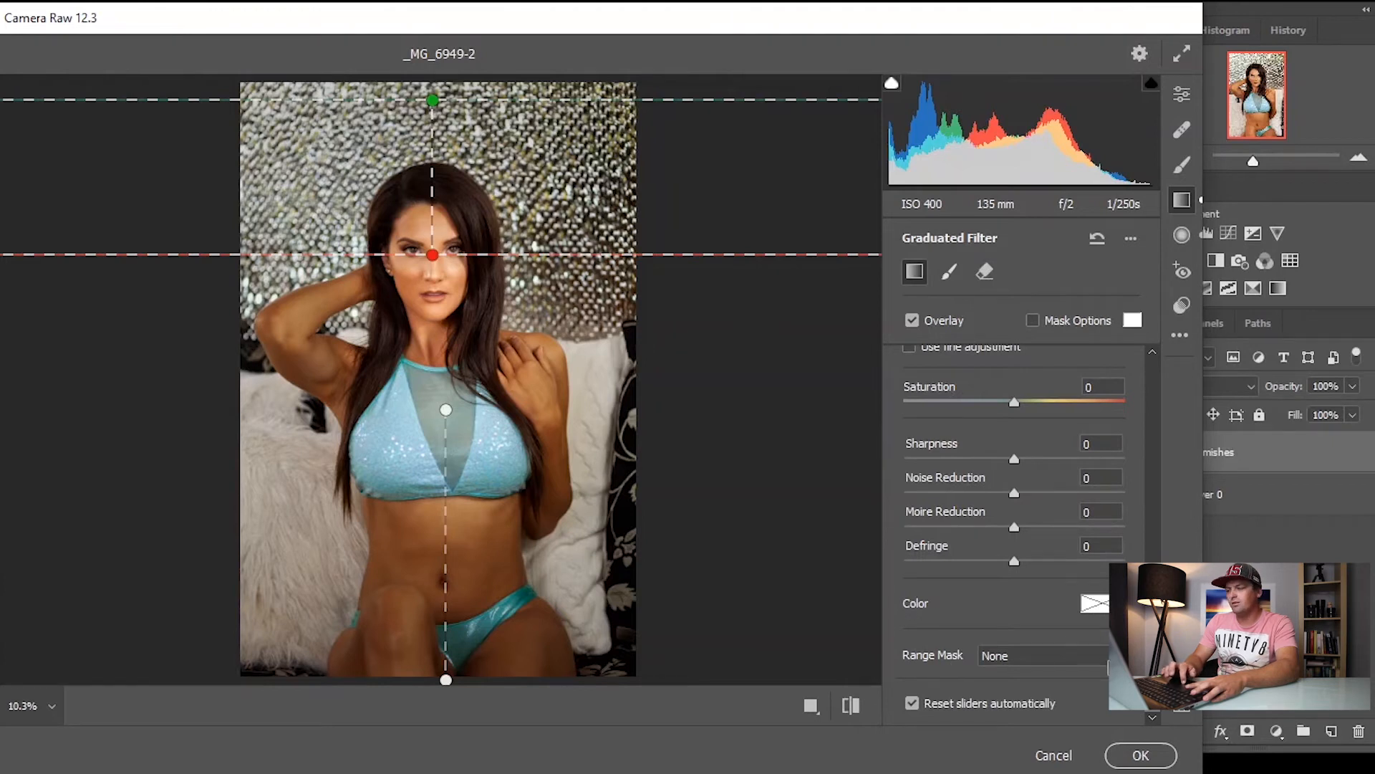
pyautogui.click(1043, 657)
pyautogui.click(1058, 701)
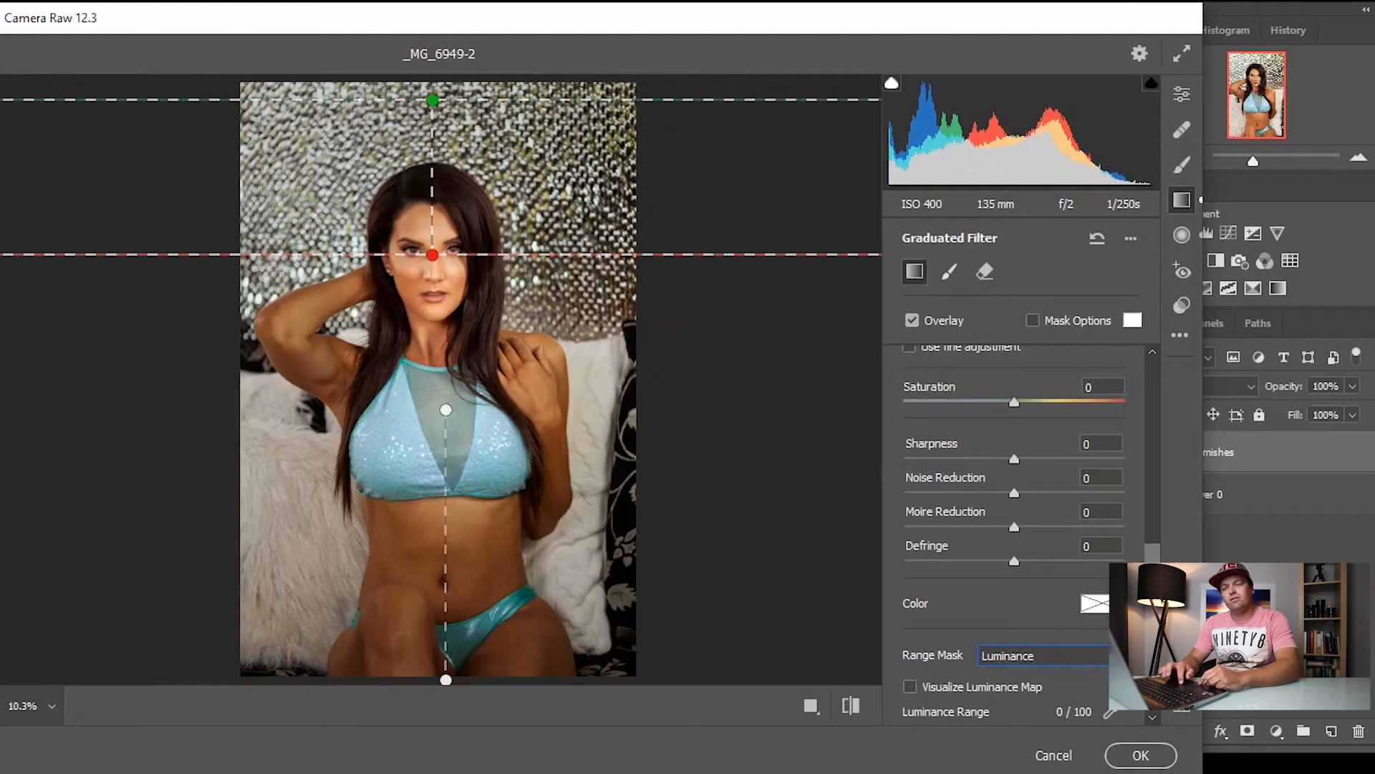
# Step: Set the upper graduated filter's exposure to -4.00 and narrow its luminance range to 48/79
pyautogui.scroll(5, 1003, 494)
pyautogui.moveTo(1014, 499); pyautogui.dragTo(894, 505)
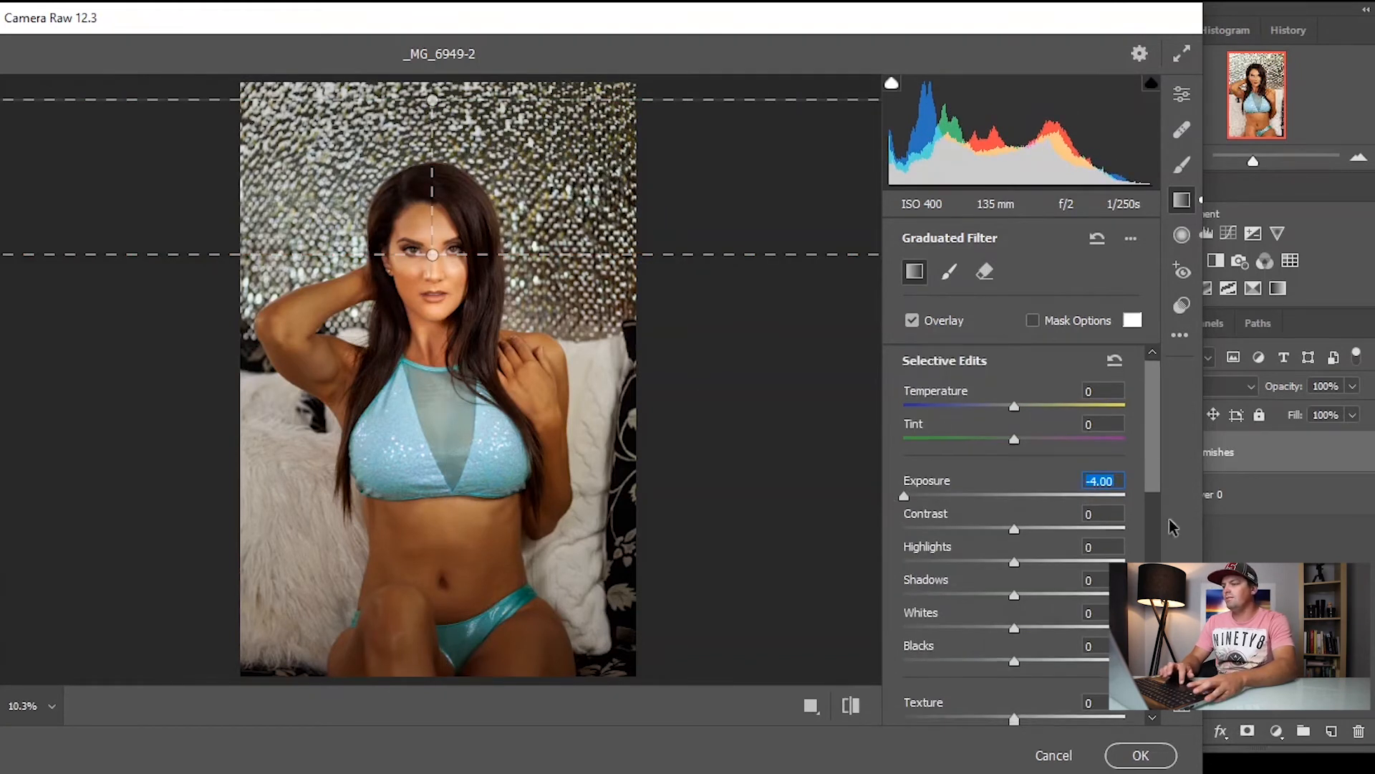
pyautogui.scroll(-10, 1149, 502)
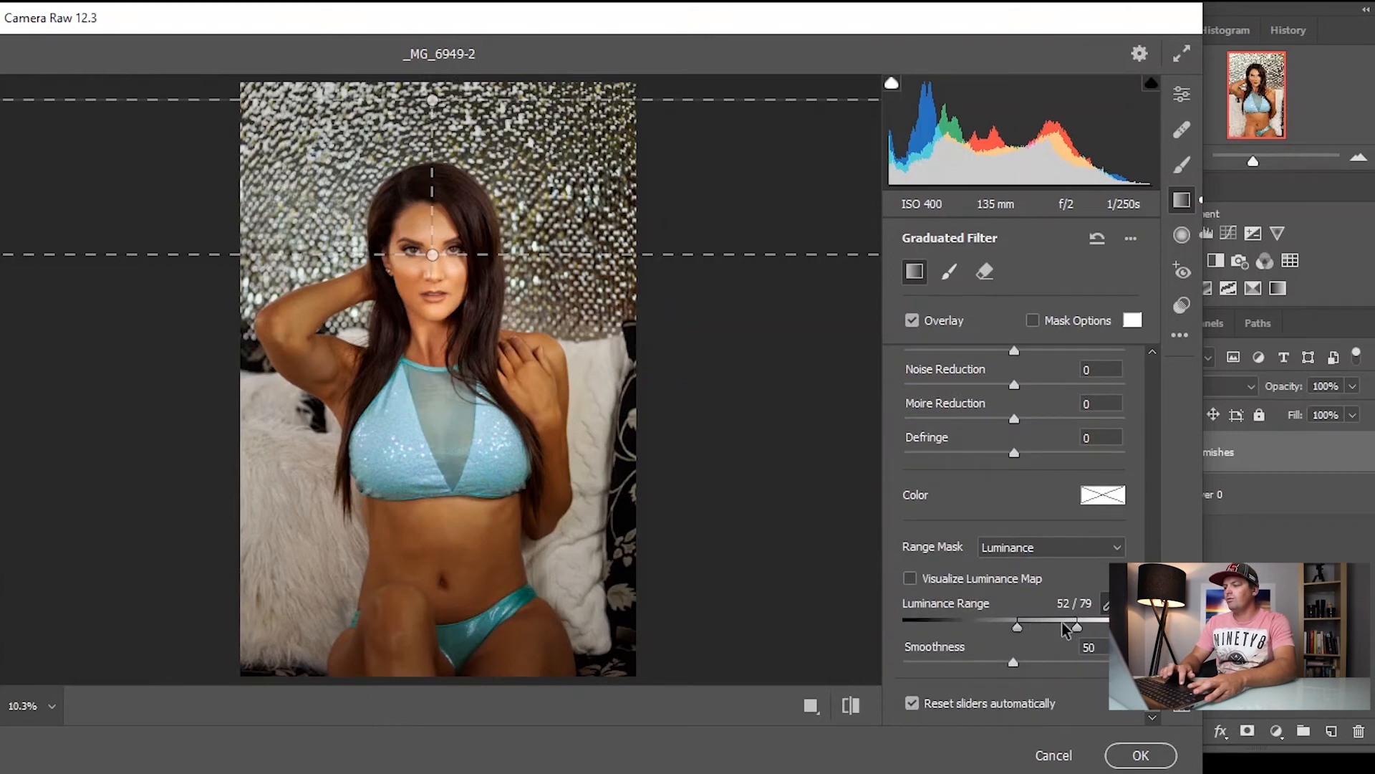
pyautogui.moveTo(1017, 627); pyautogui.dragTo(1081, 619)
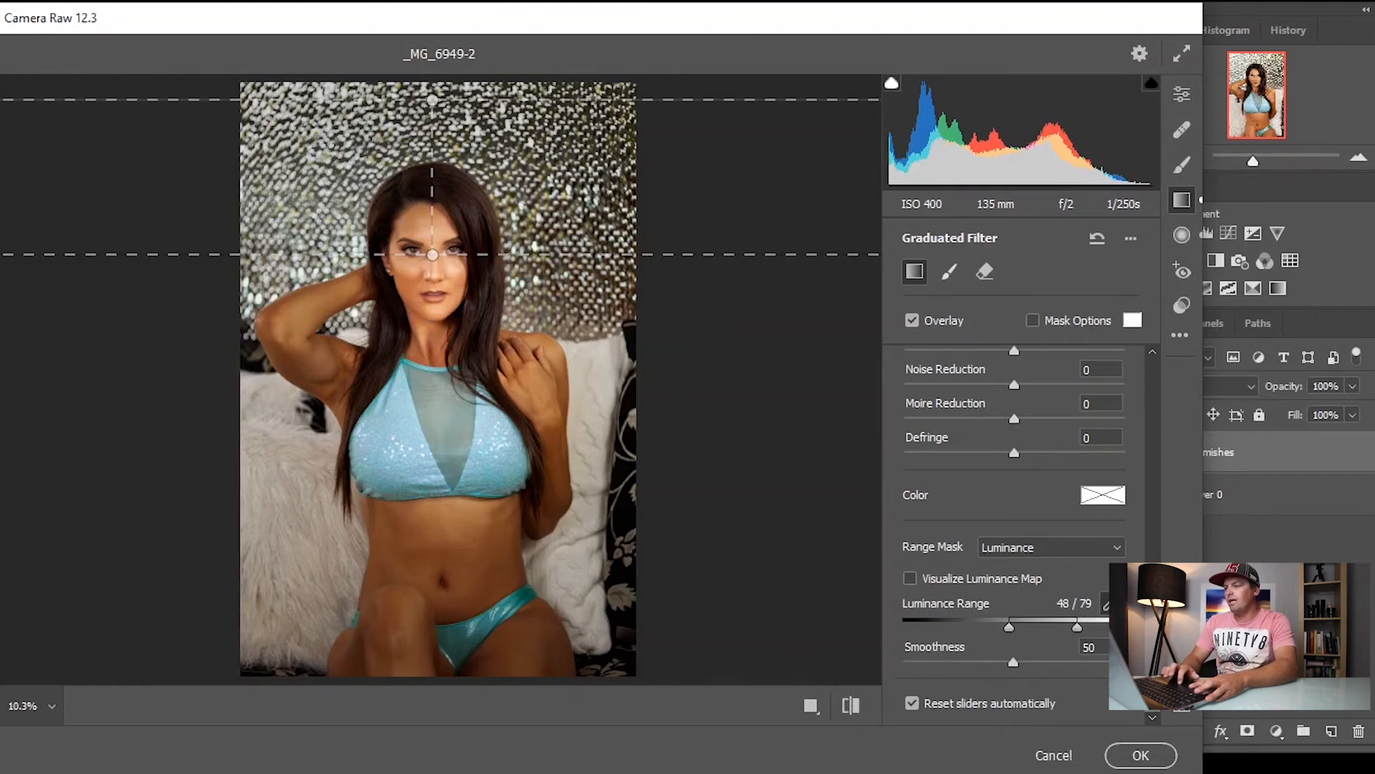
# Step: Apply the Camera Raw edits and compare them with the original by hiding and showing the blemishes layer
pyautogui.click(1118, 756)
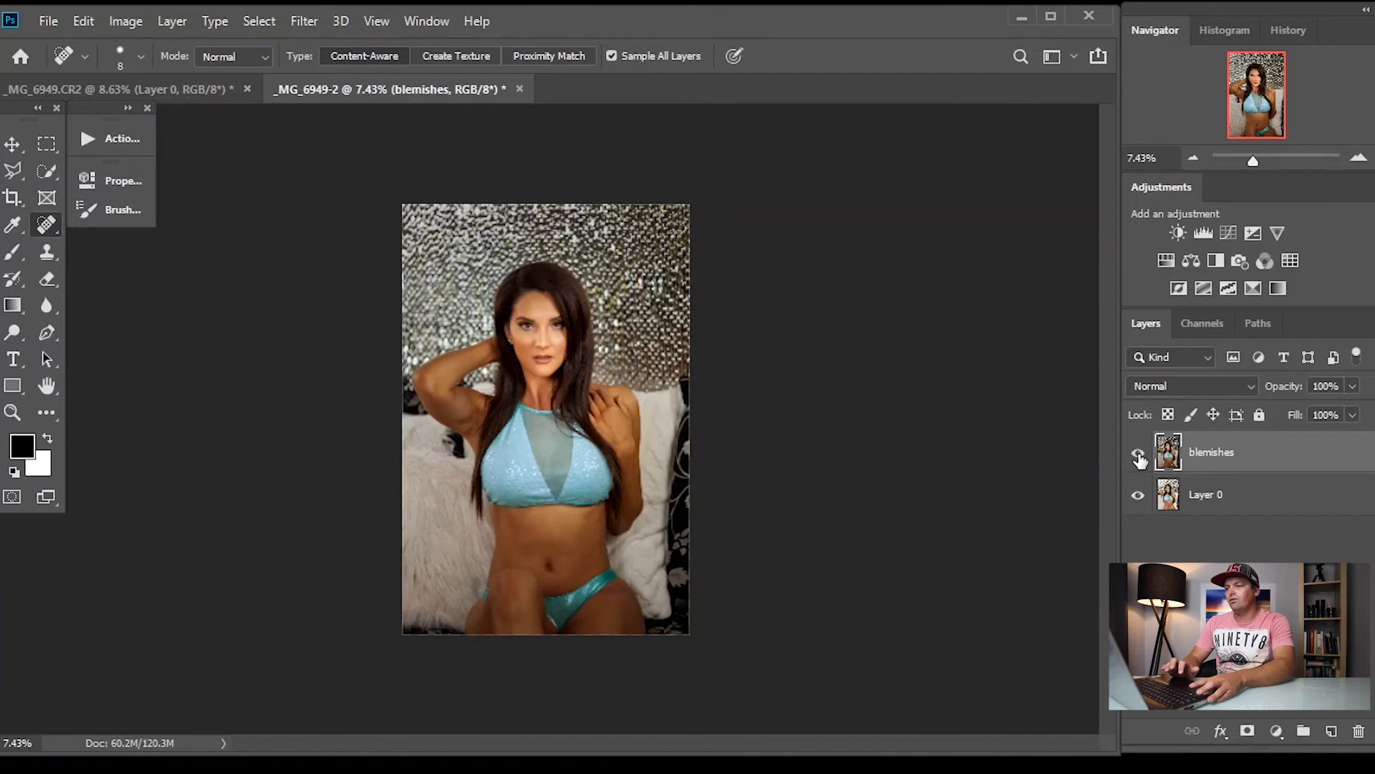
pyautogui.click(1138, 454)
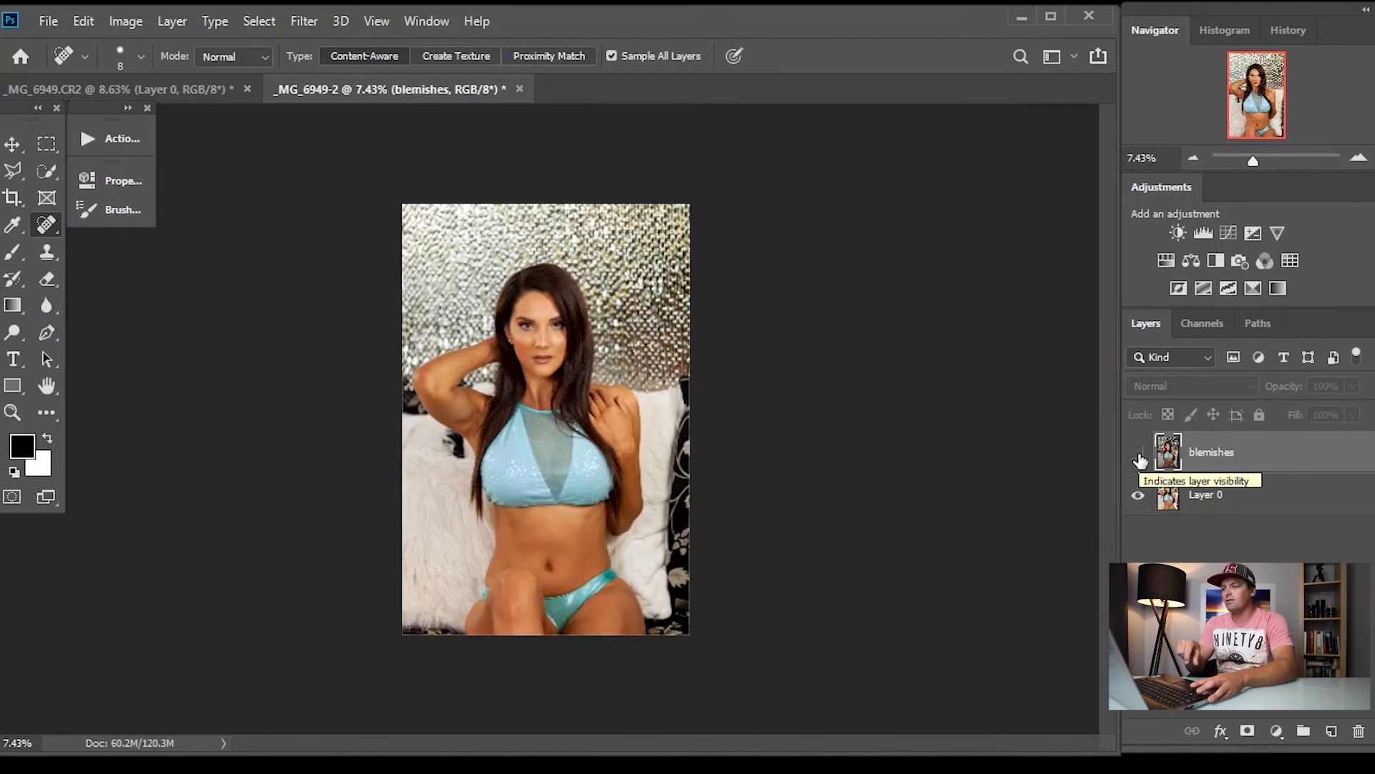
pyautogui.click(1140, 456)
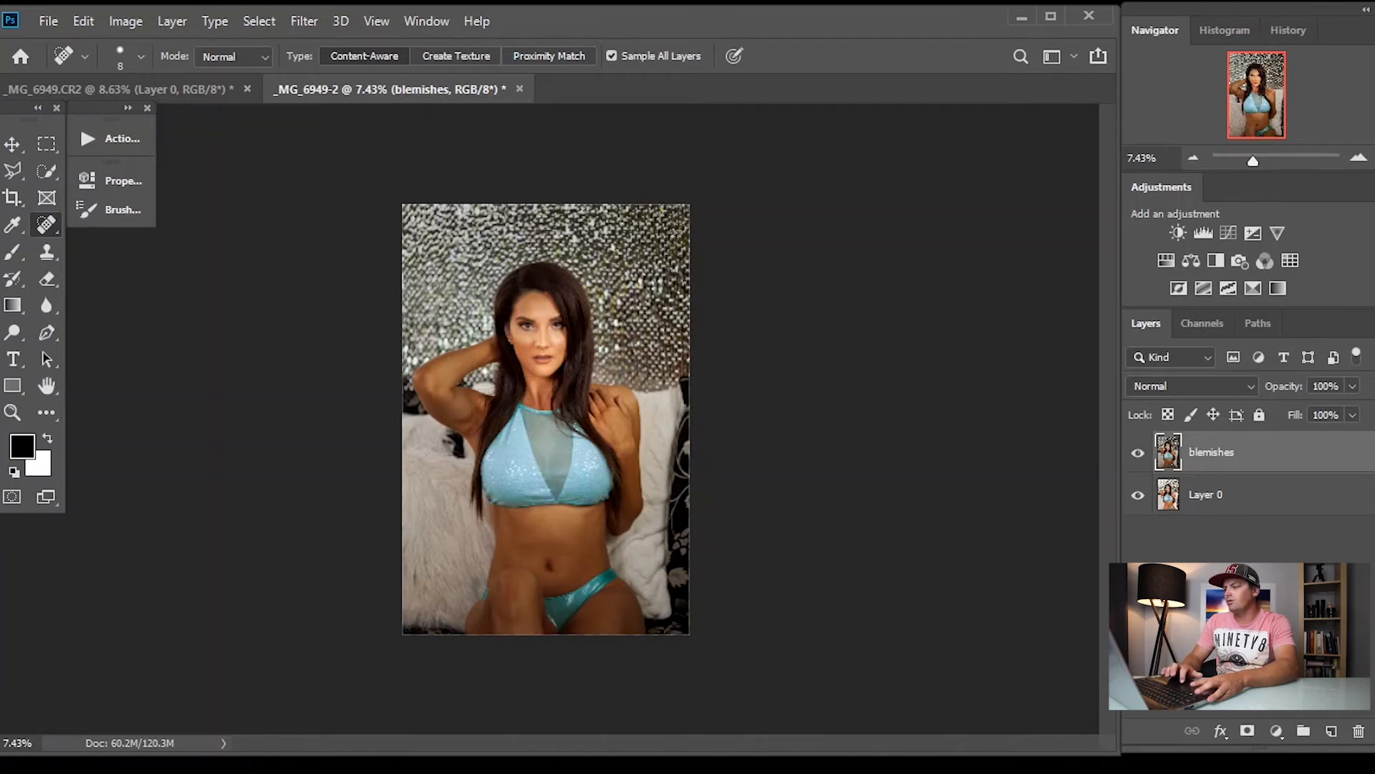
# Step: Duplicate the blemishes layer and add a Curves adjustment layer clipped to the copy
pyautogui.hotkey('ctrl', 'j')
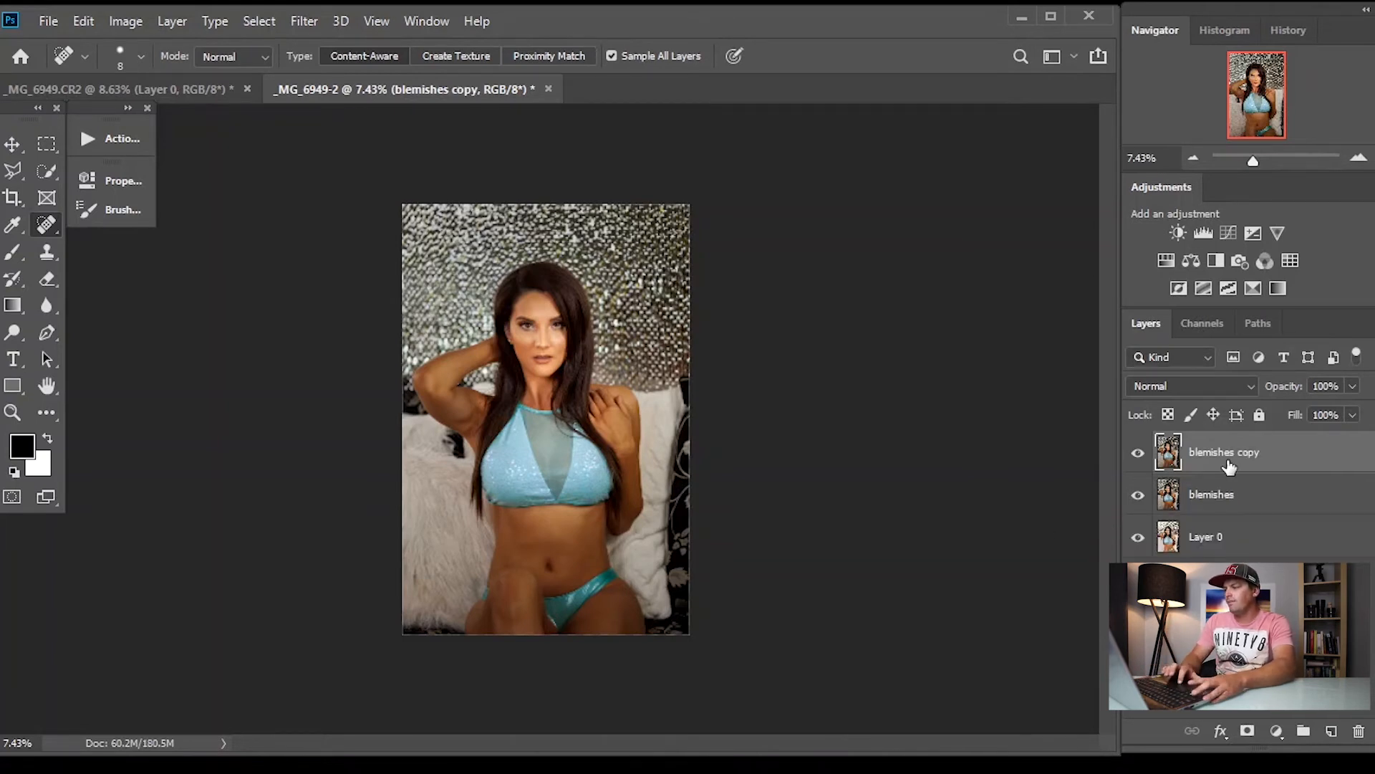
pyautogui.click(1227, 236)
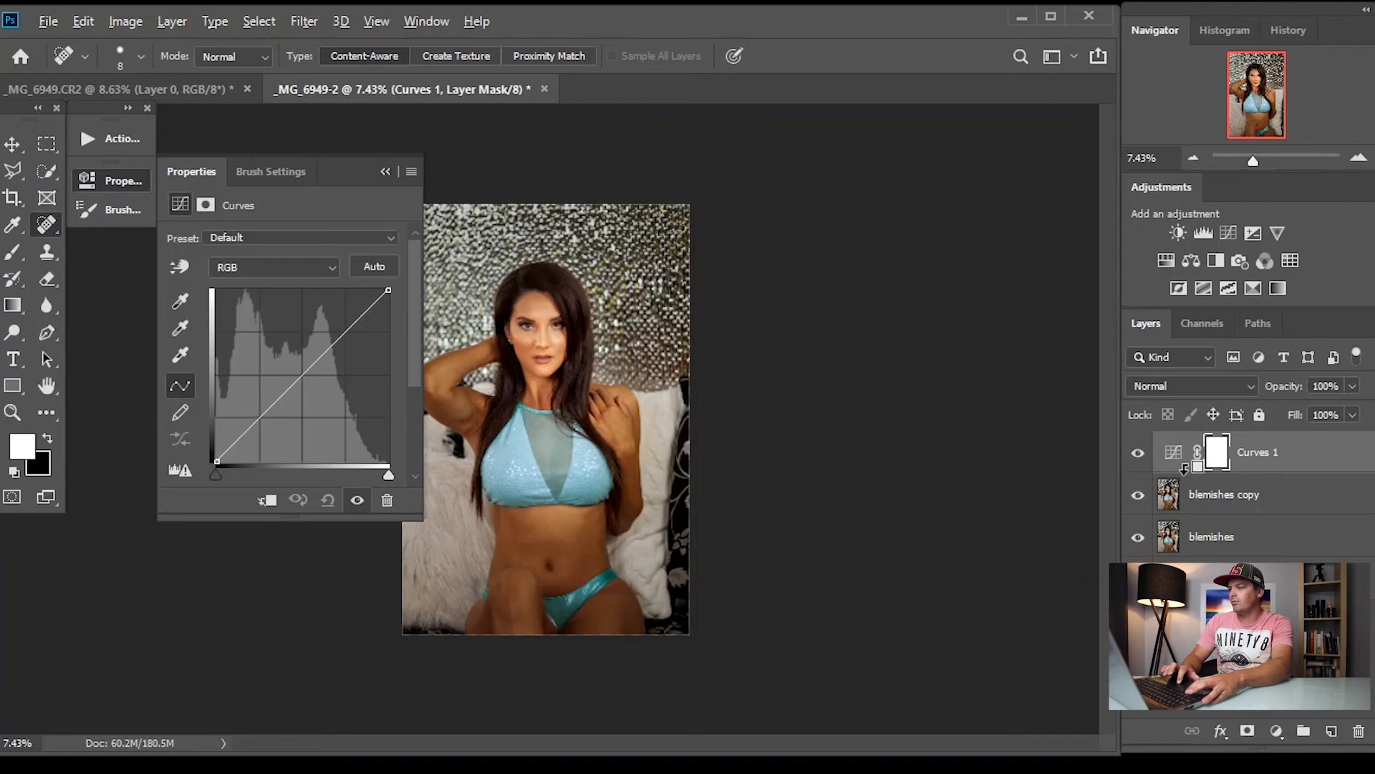
pyautogui.click(1187, 486)
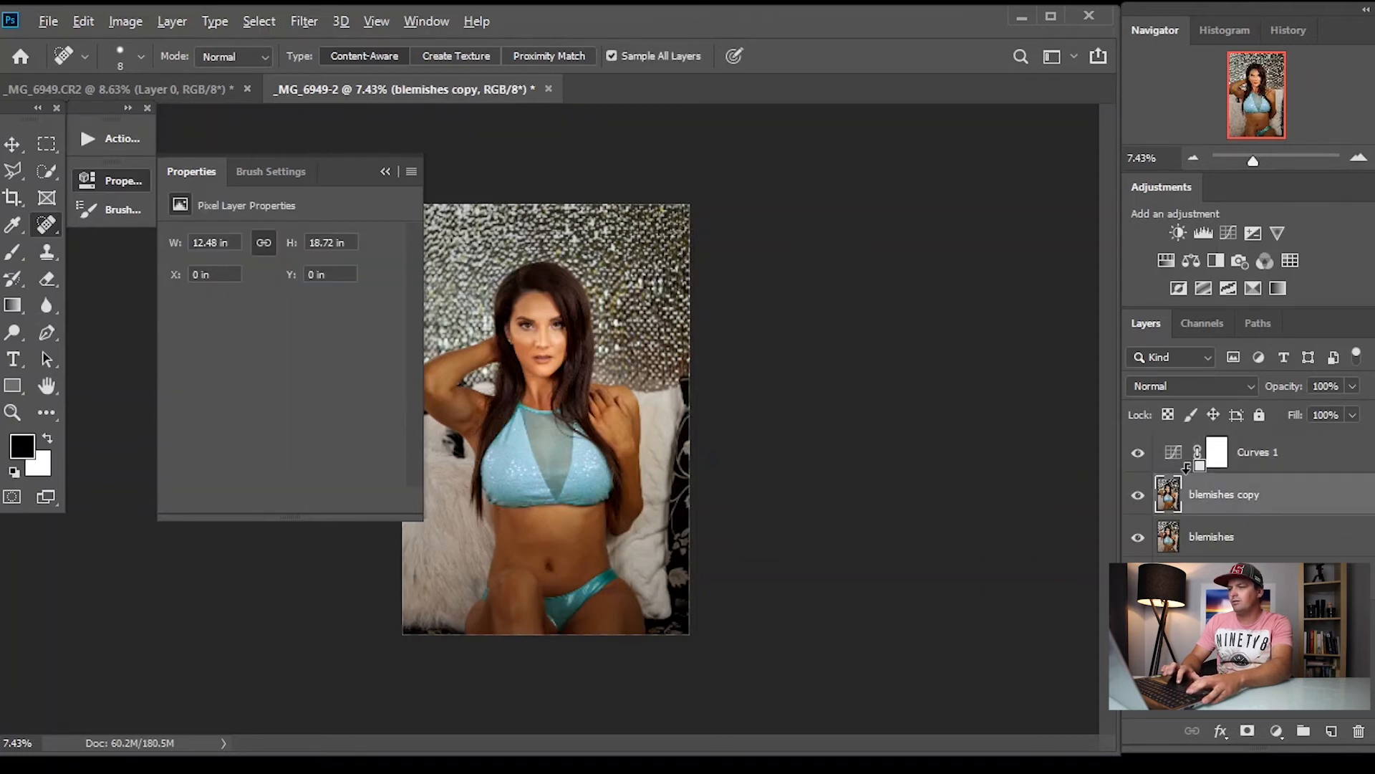
pyautogui.keyDown('alt'); pyautogui.click(1189, 470); pyautogui.keyUp('alt')
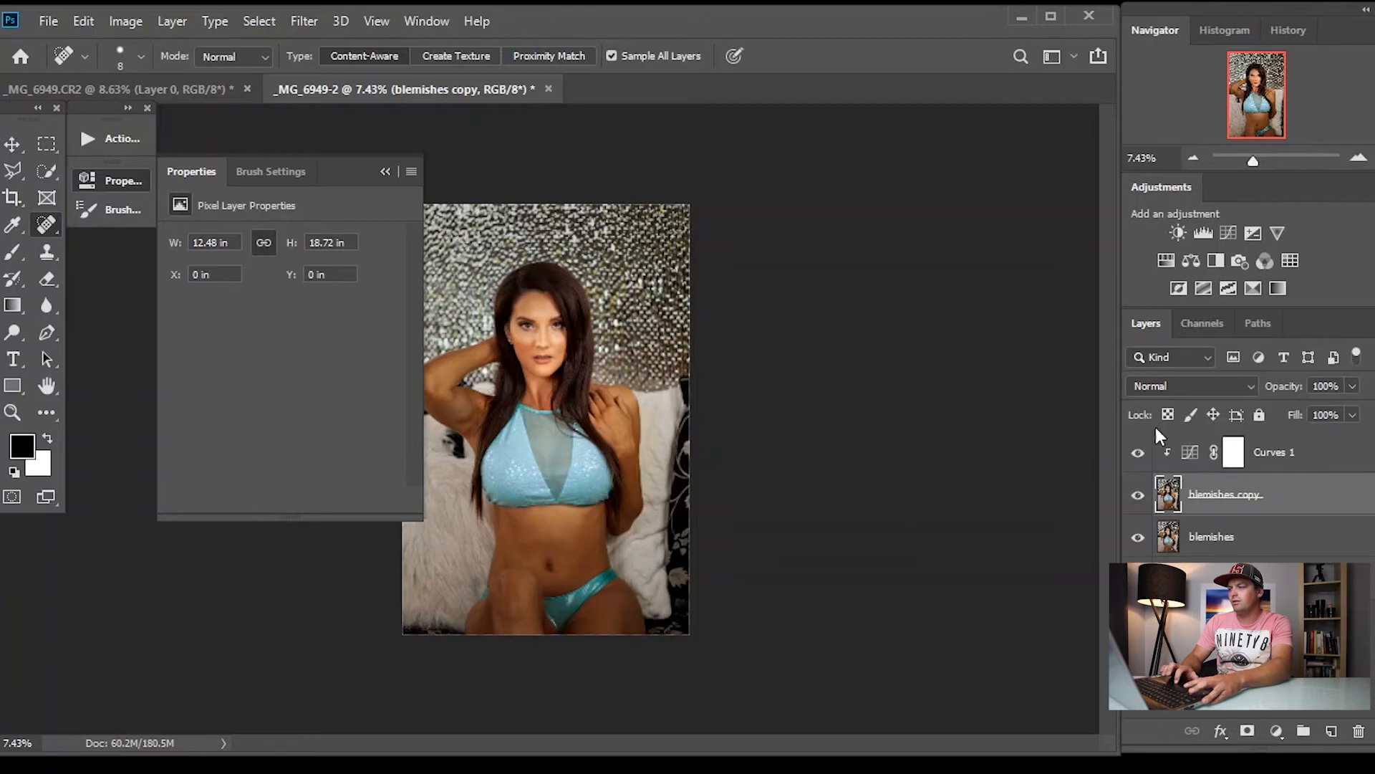
pyautogui.click(1205, 460)
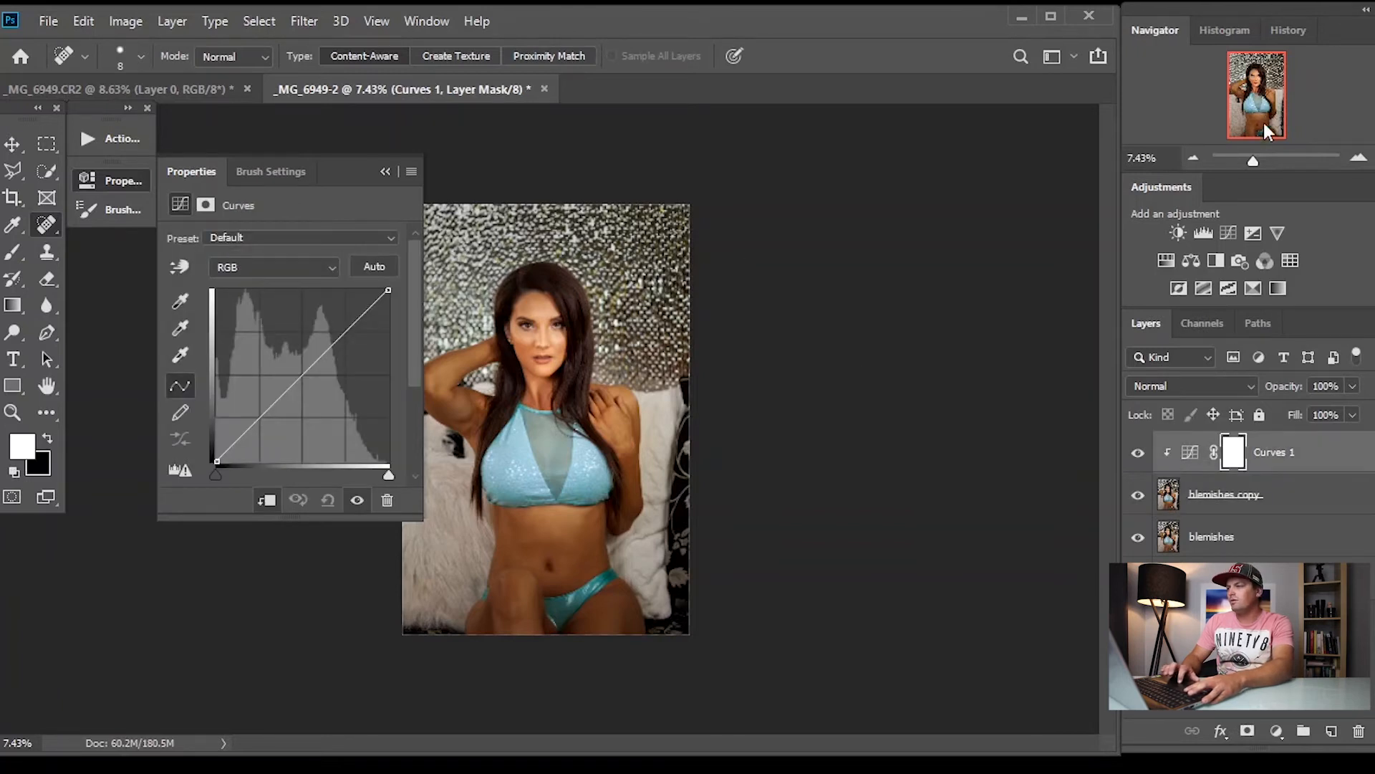
# Step: Brighten the portrait by moving the RGB curve's white point inward to about three quarters of the input range
pyautogui.moveTo(1254, 160); pyautogui.dragTo(1260, 159)
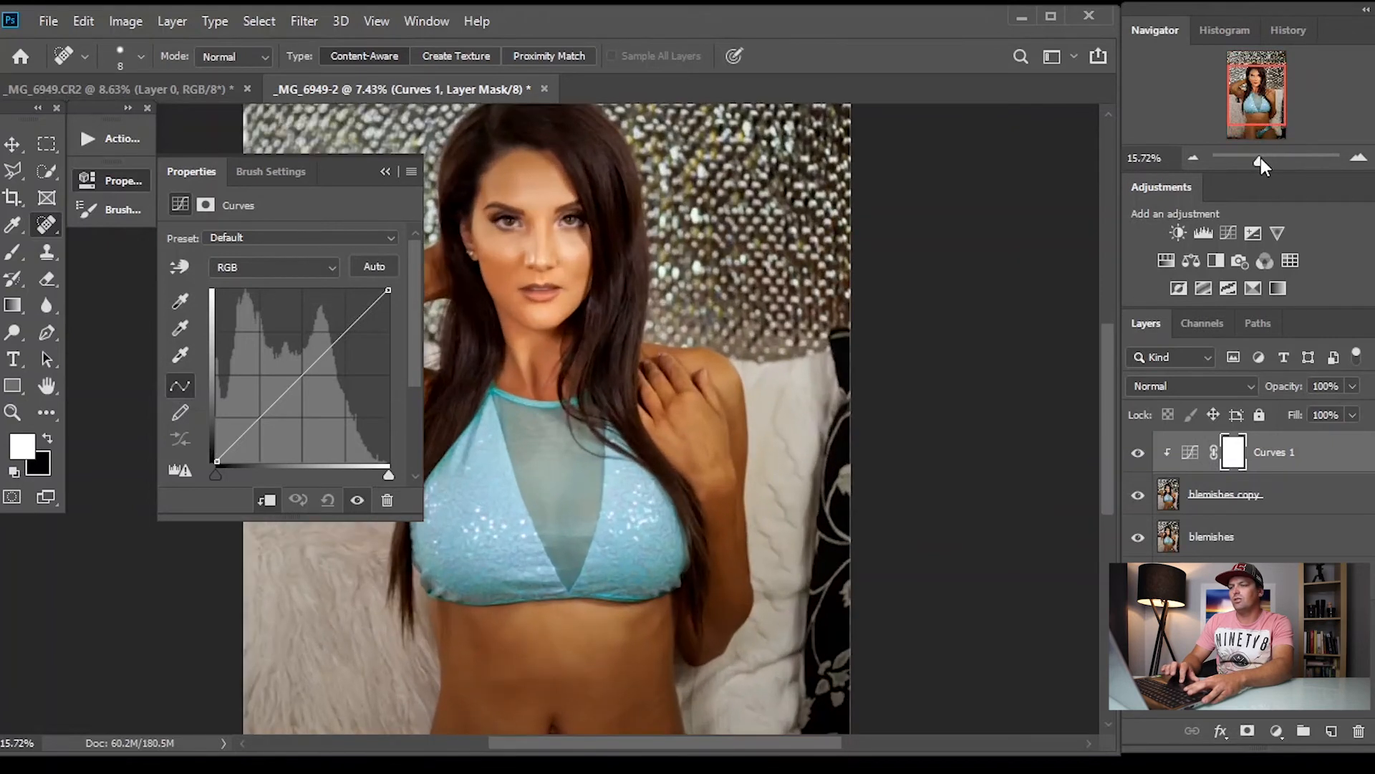
pyautogui.moveTo(1245, 66); pyautogui.dragTo(1244, 53)
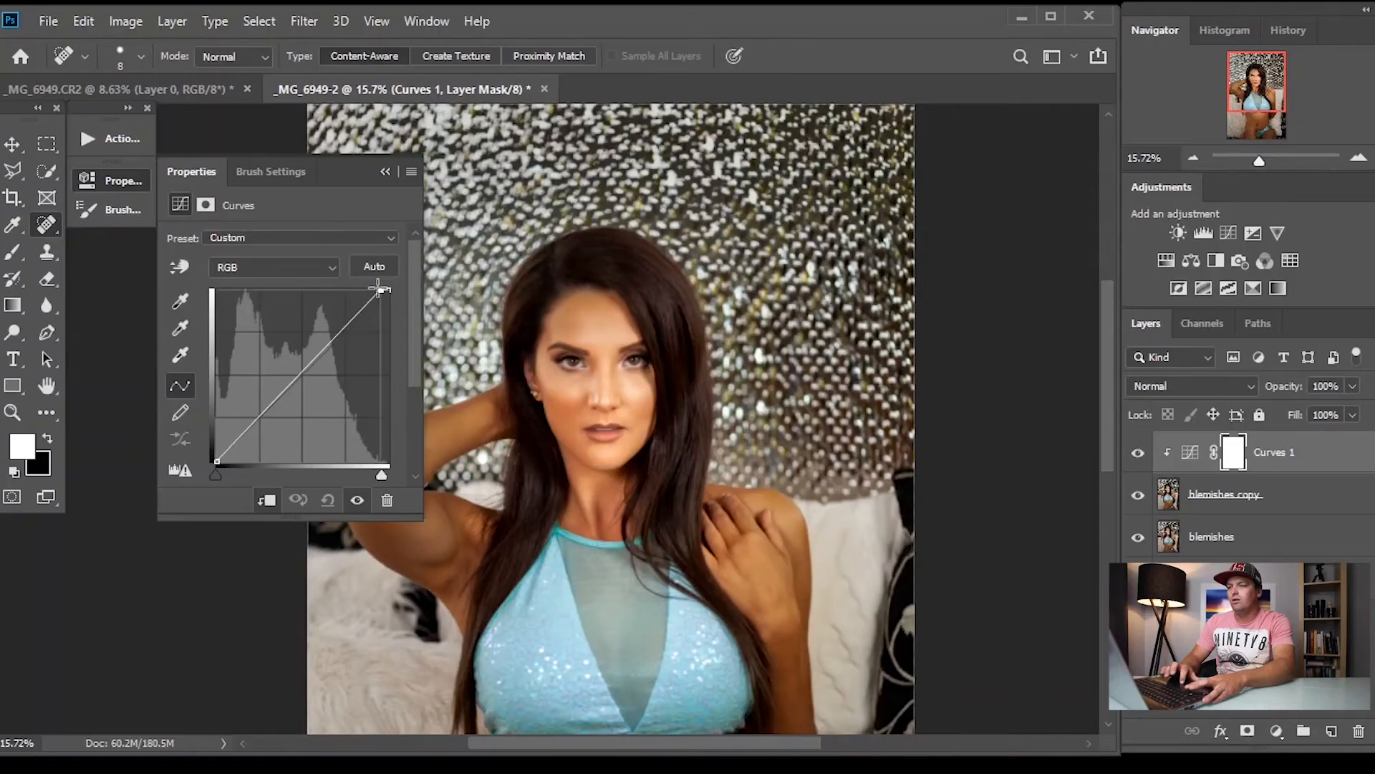
pyautogui.moveTo(380, 289); pyautogui.dragTo(344, 249)
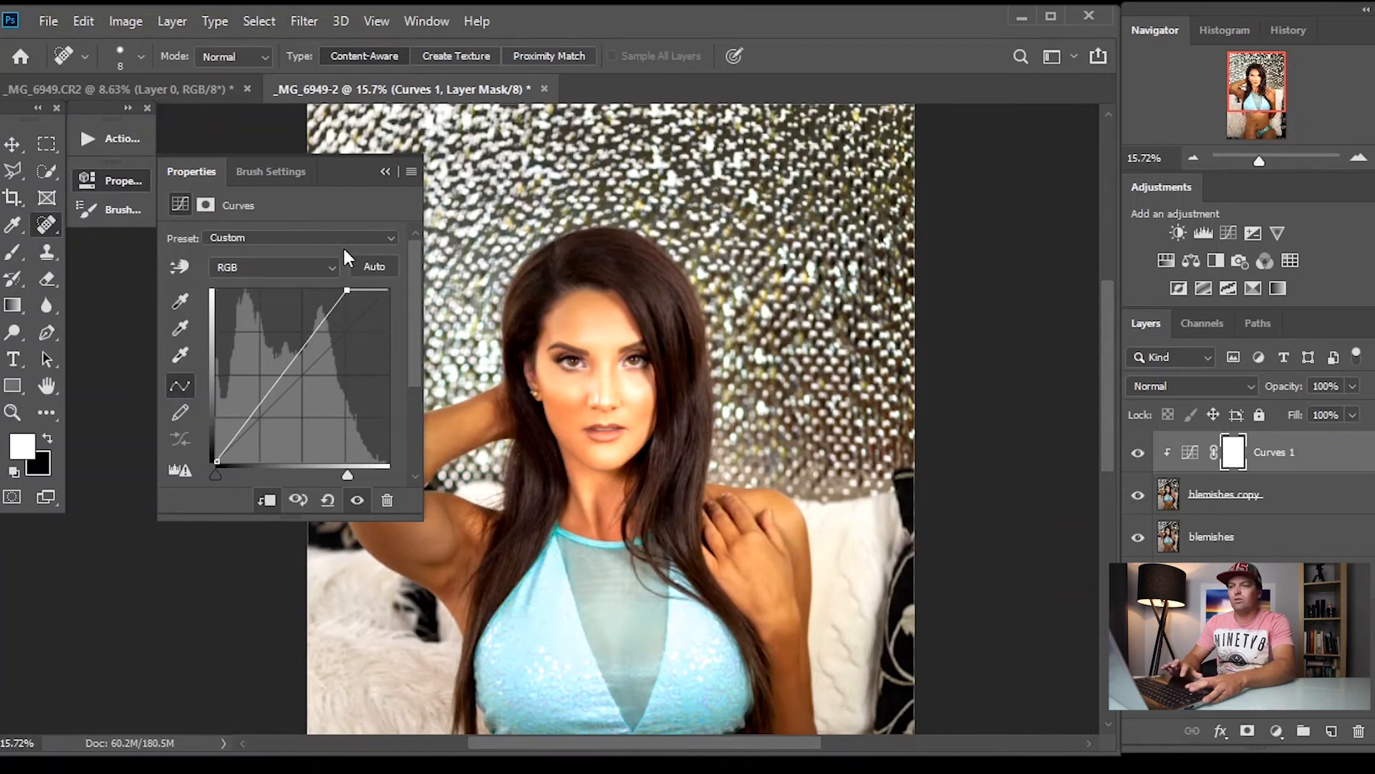
pyautogui.click(385, 172)
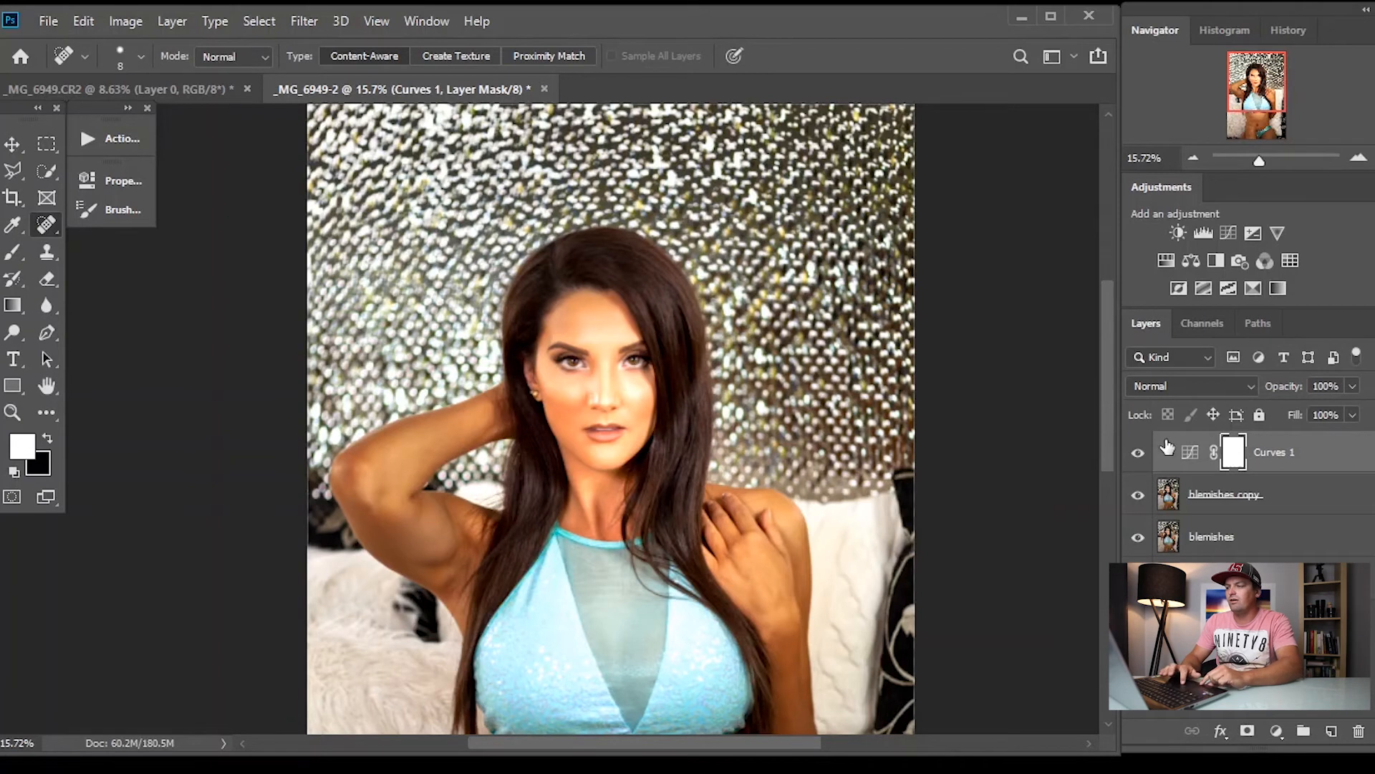
# Step: Compare the image with the Curves layer off and on, and invert its layer mask to black
pyautogui.click(1139, 452)
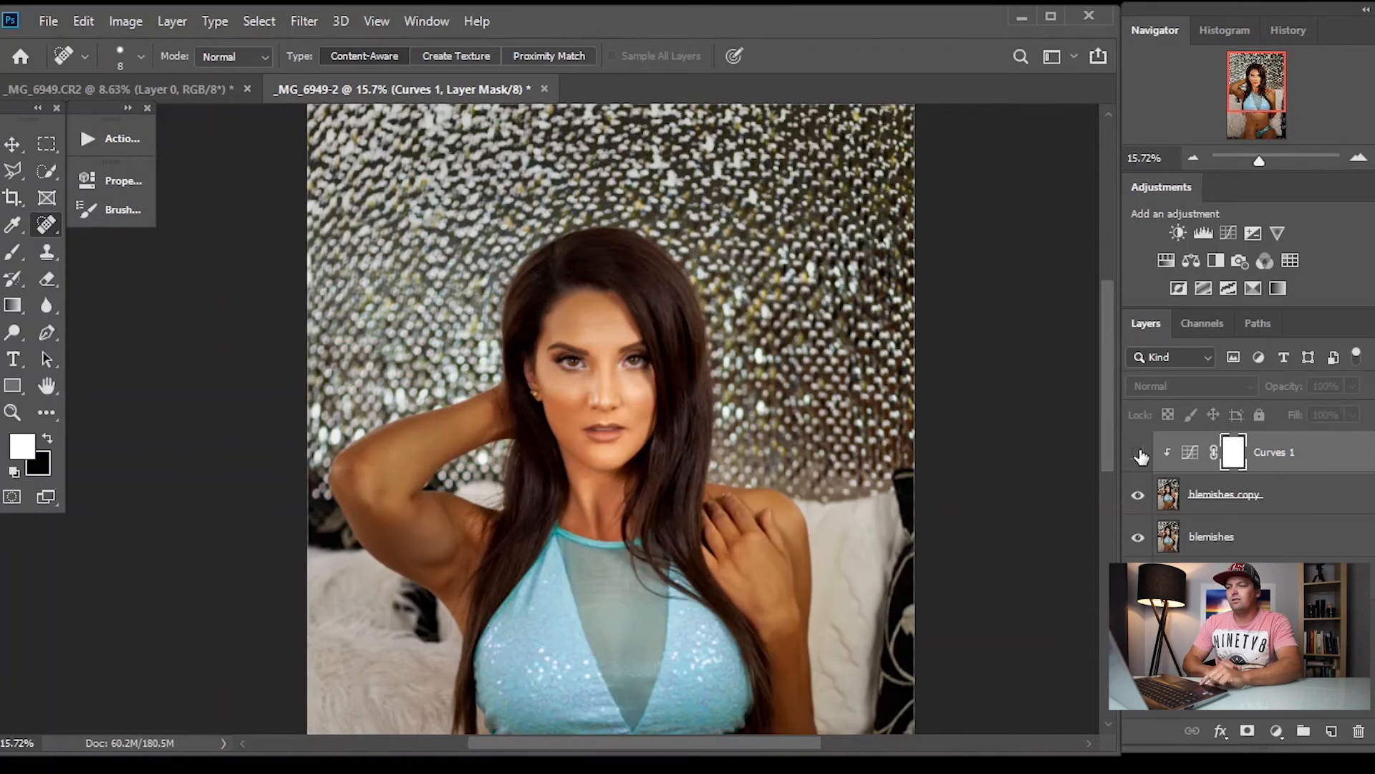
pyautogui.click(1139, 453)
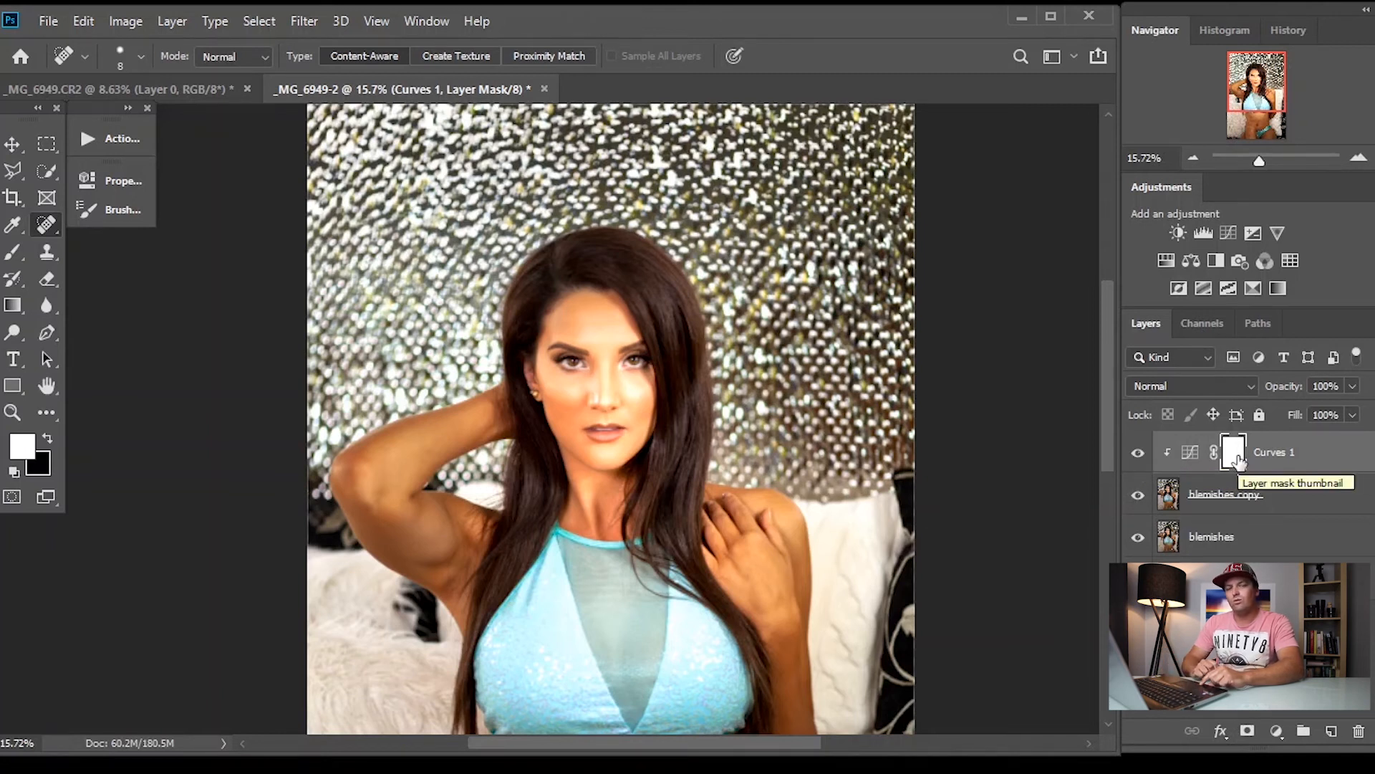
pyautogui.moveTo(1238, 459); pyautogui.dragTo(1239, 463)
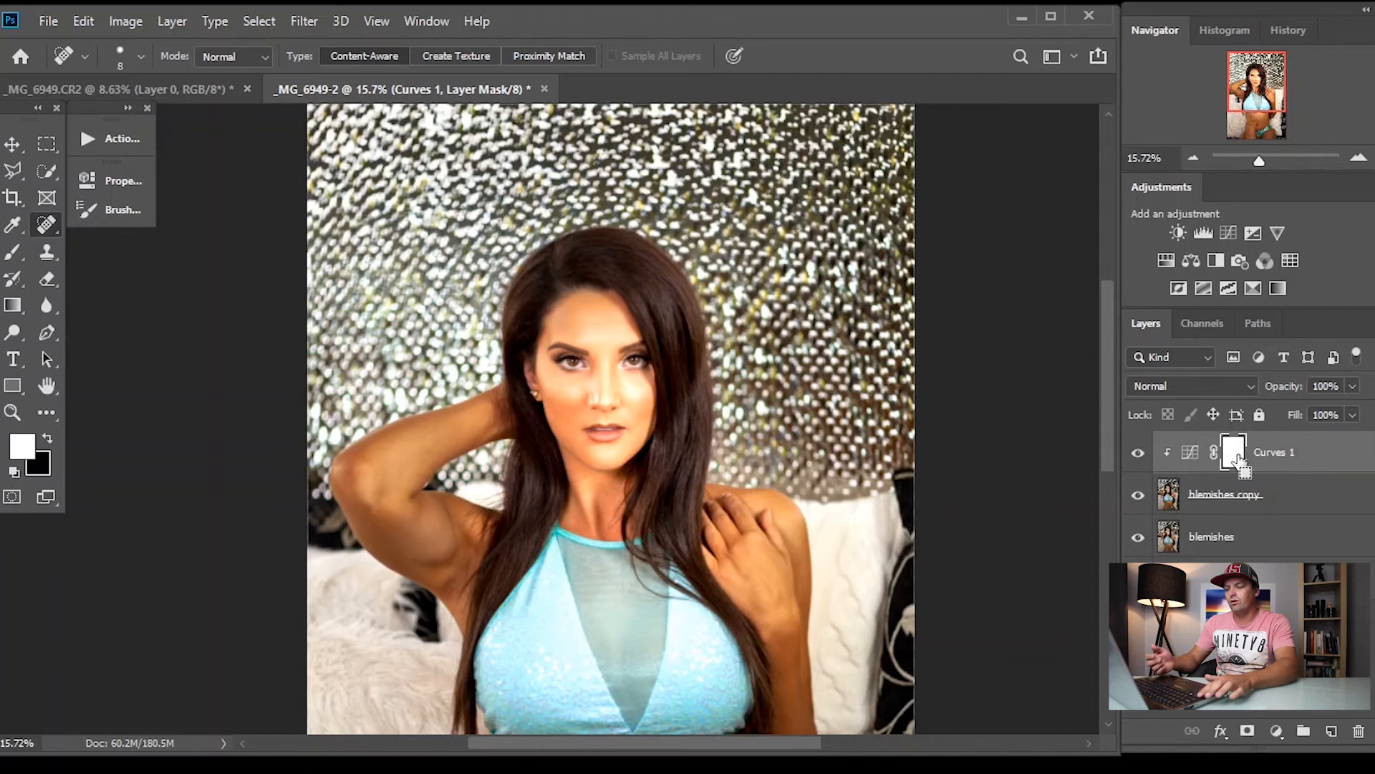
pyautogui.hotkey('ctrl', 'i')
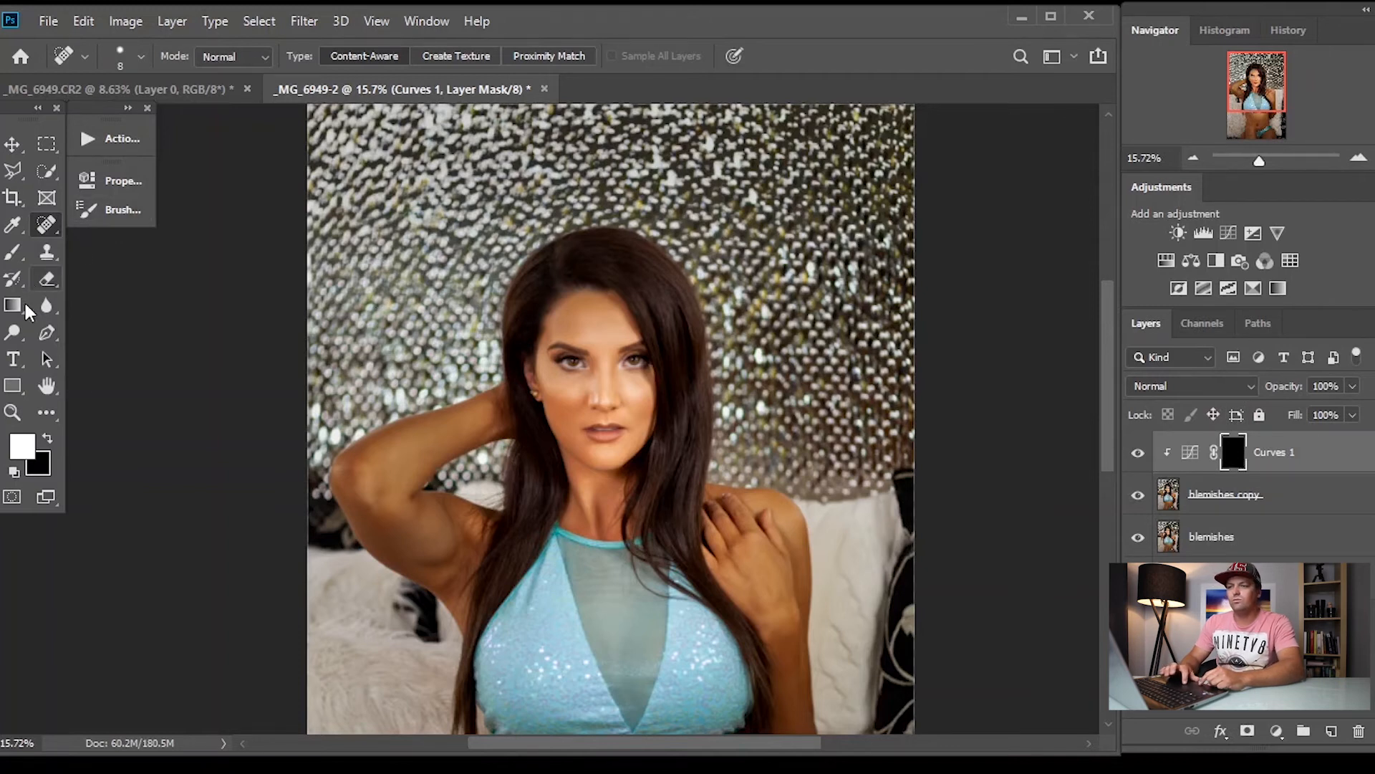
# Step: Prepare a white Soft Round brush with 0% hardness for painting on the Curves layer mask
pyautogui.click(13, 252)
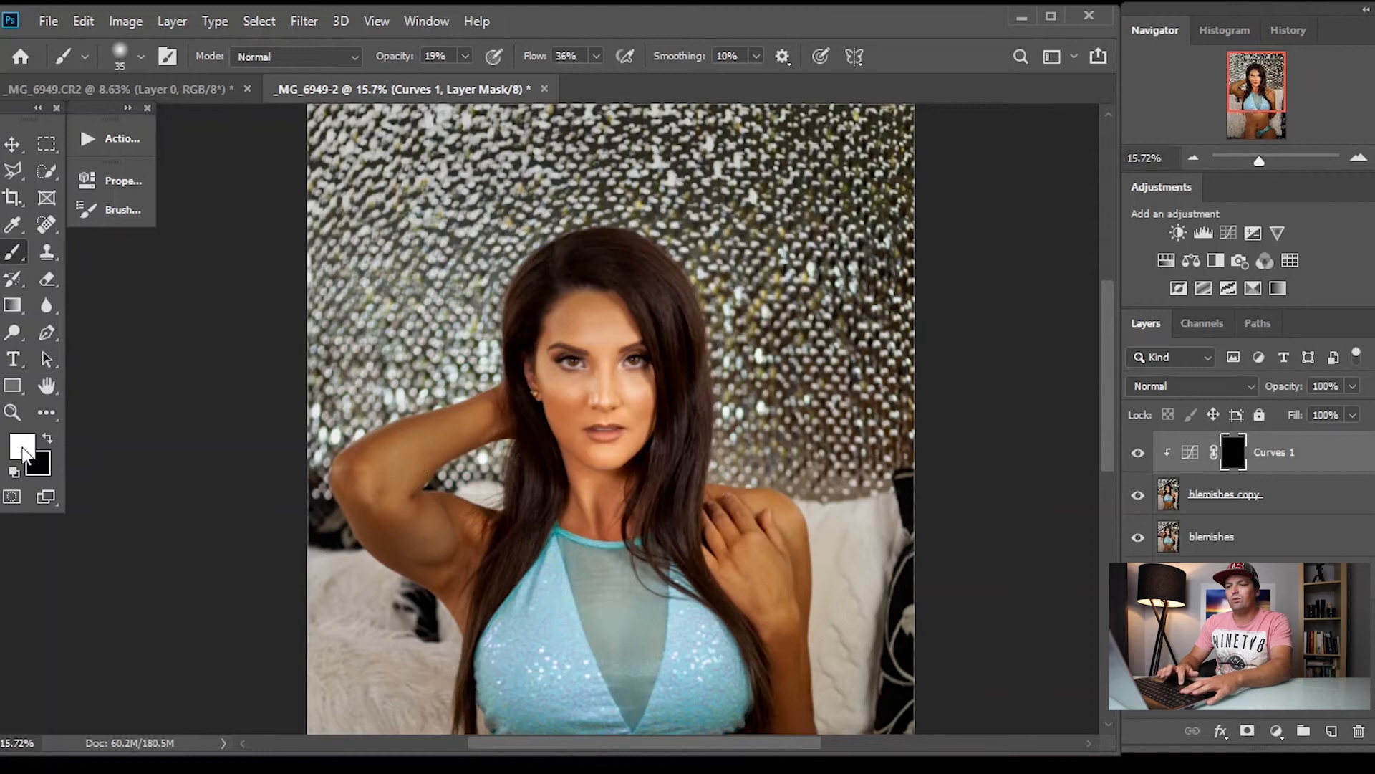
pyautogui.click(1171, 530)
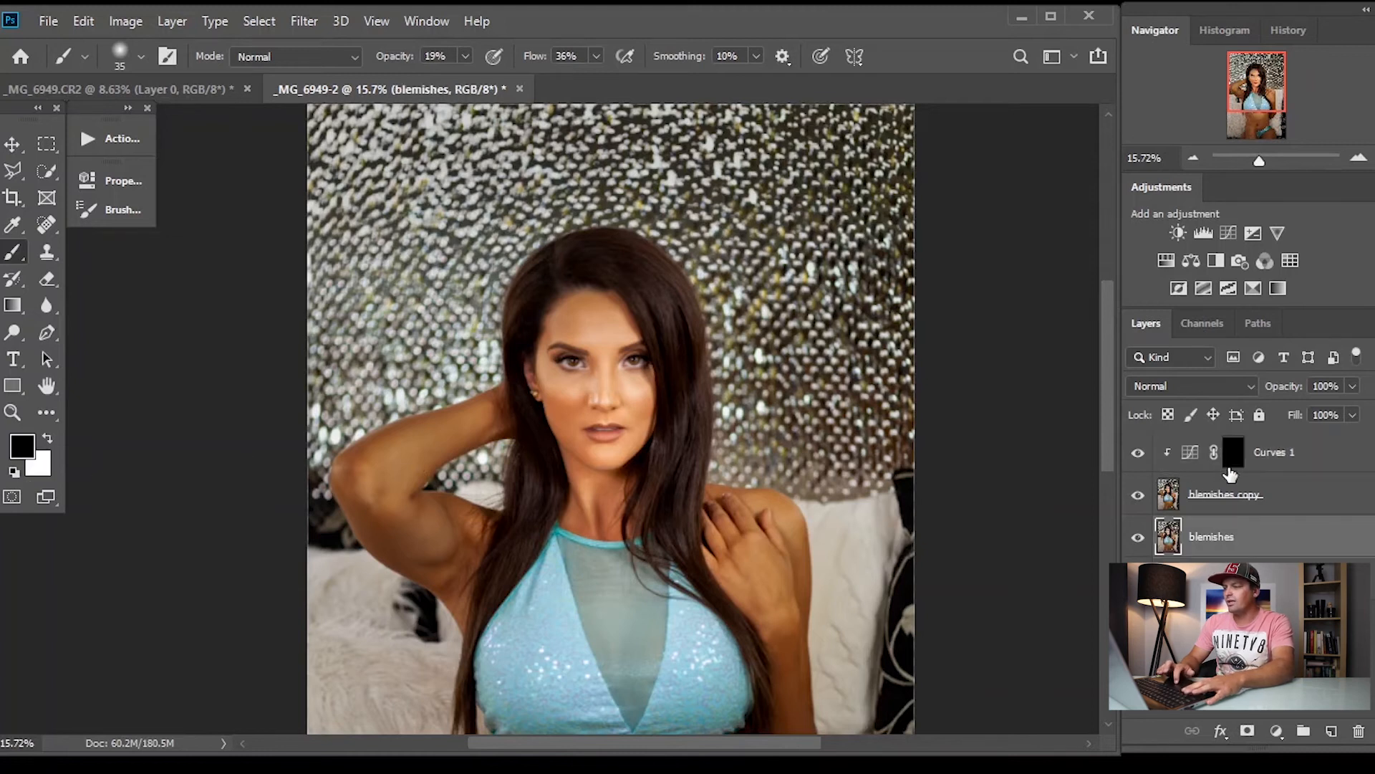
pyautogui.click(1230, 464)
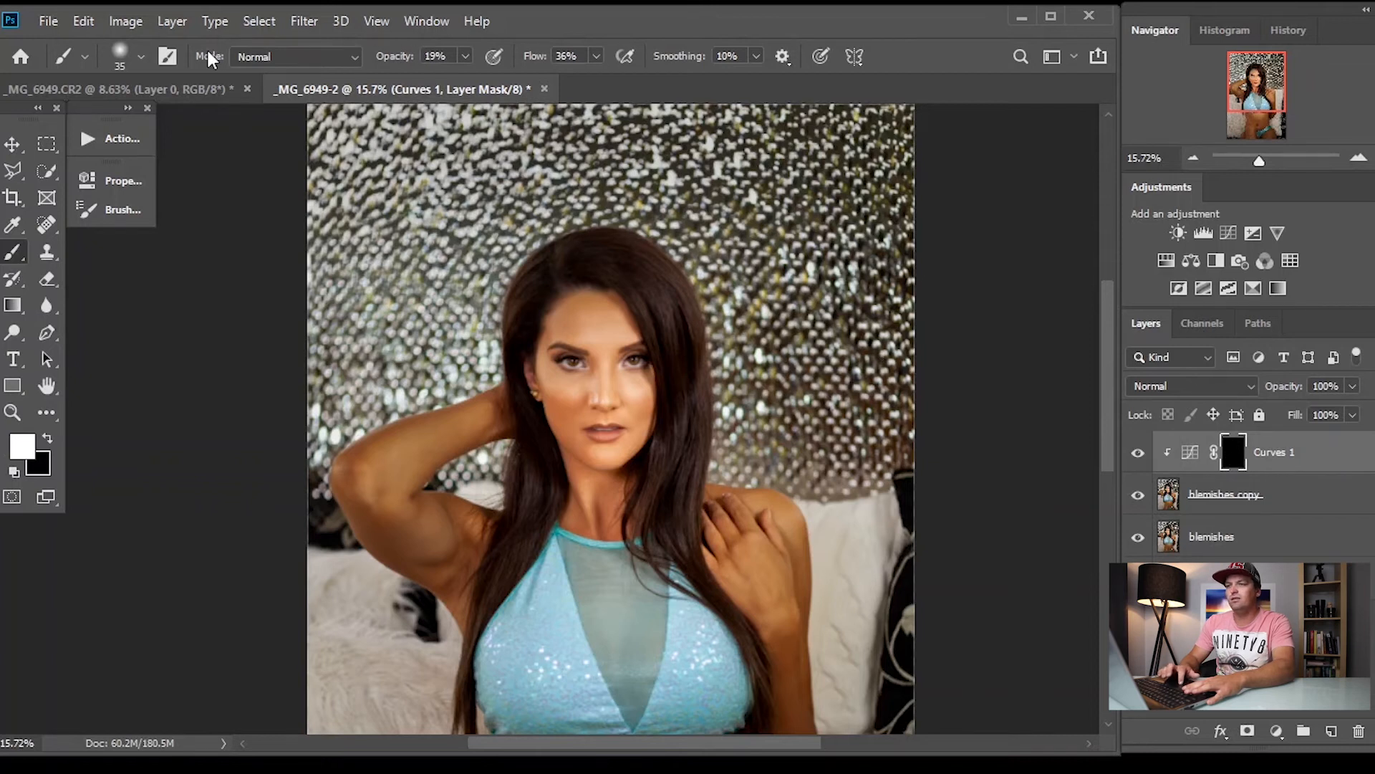
pyautogui.click(143, 57)
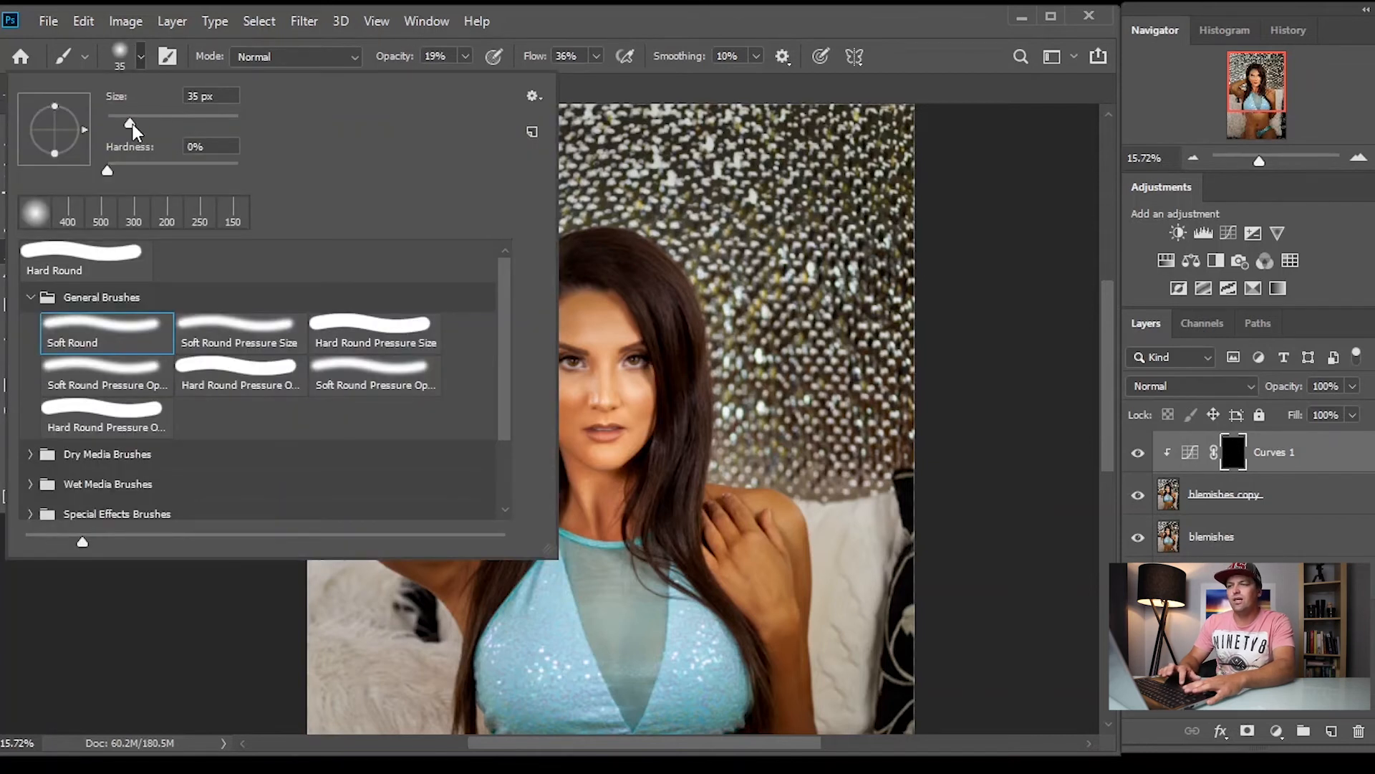
pyautogui.moveTo(136, 172); pyautogui.dragTo(83, 168)
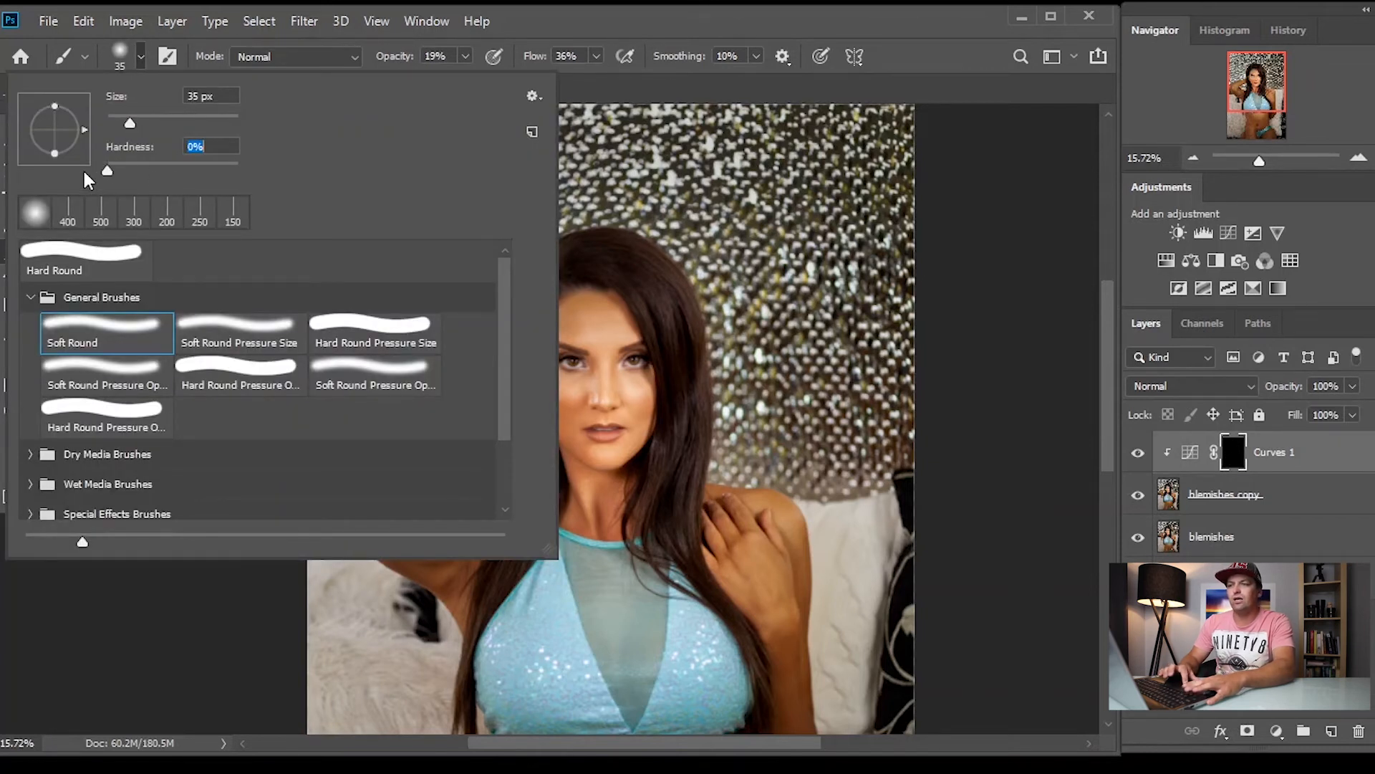
pyautogui.click(138, 62)
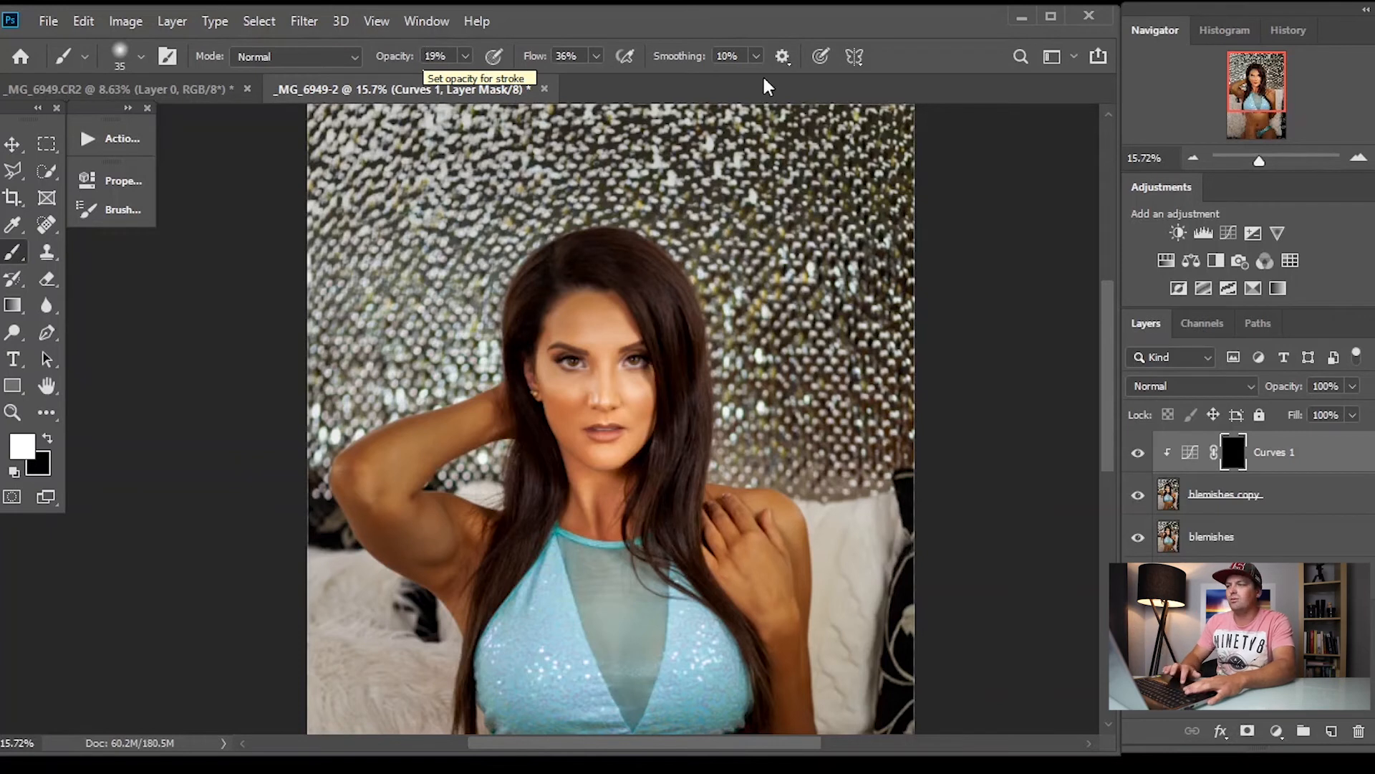
# Step: Brighten the eyes by painting white on the Curves mask over the irises with a 30 px brush at 19% opacity
pyautogui.moveTo(1261, 159); pyautogui.dragTo(1288, 157)
pyautogui.moveTo(1242, 83); pyautogui.dragTo(1250, 75)
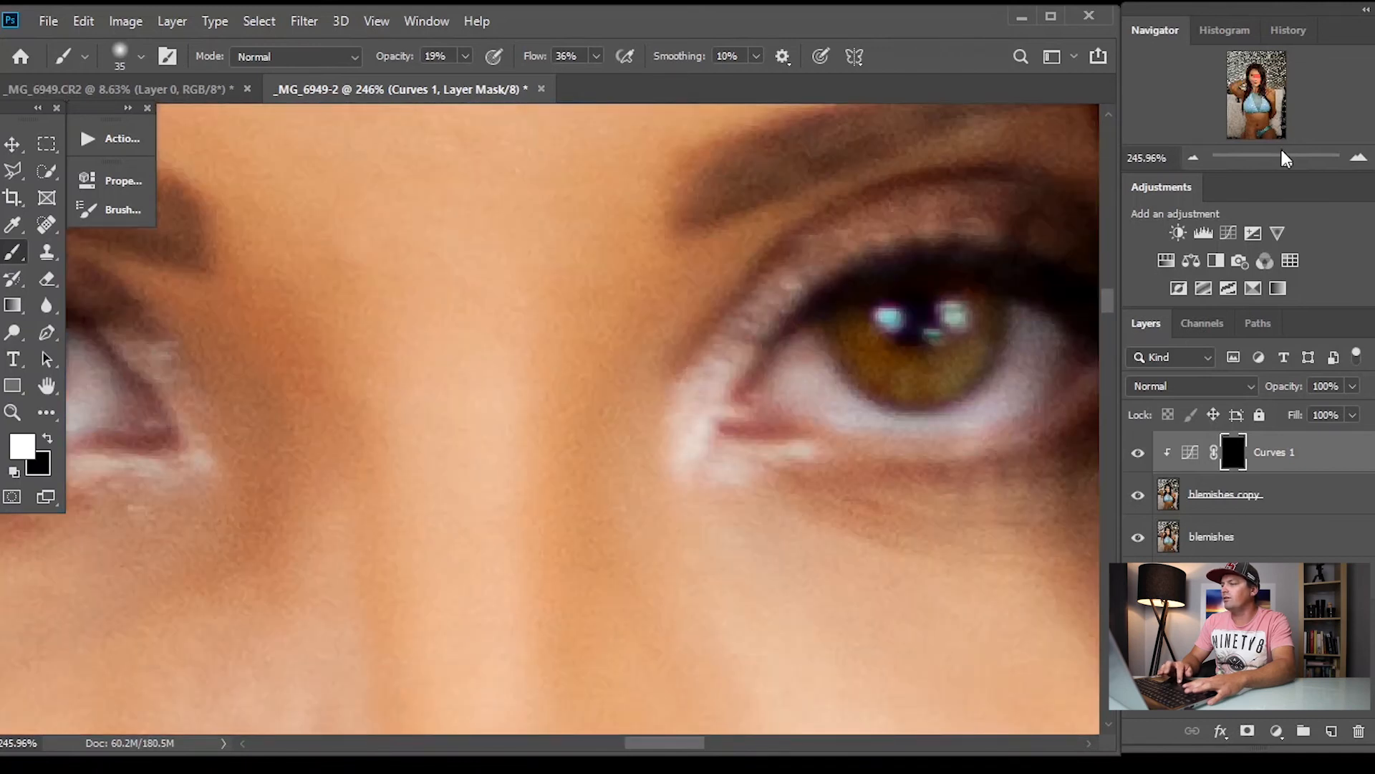
pyautogui.click(1280, 159)
pyautogui.moveTo(1249, 73); pyautogui.dragTo(1252, 72)
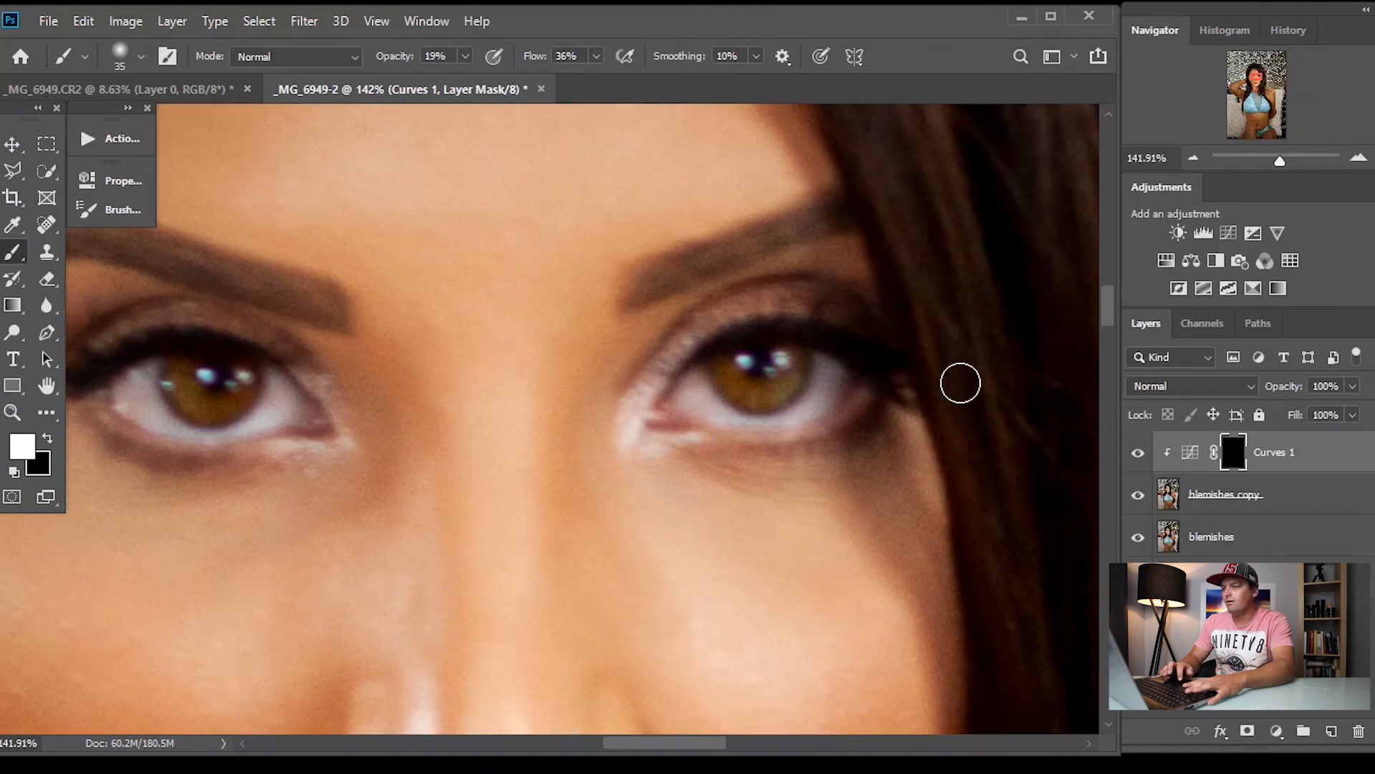
pyautogui.press('[')
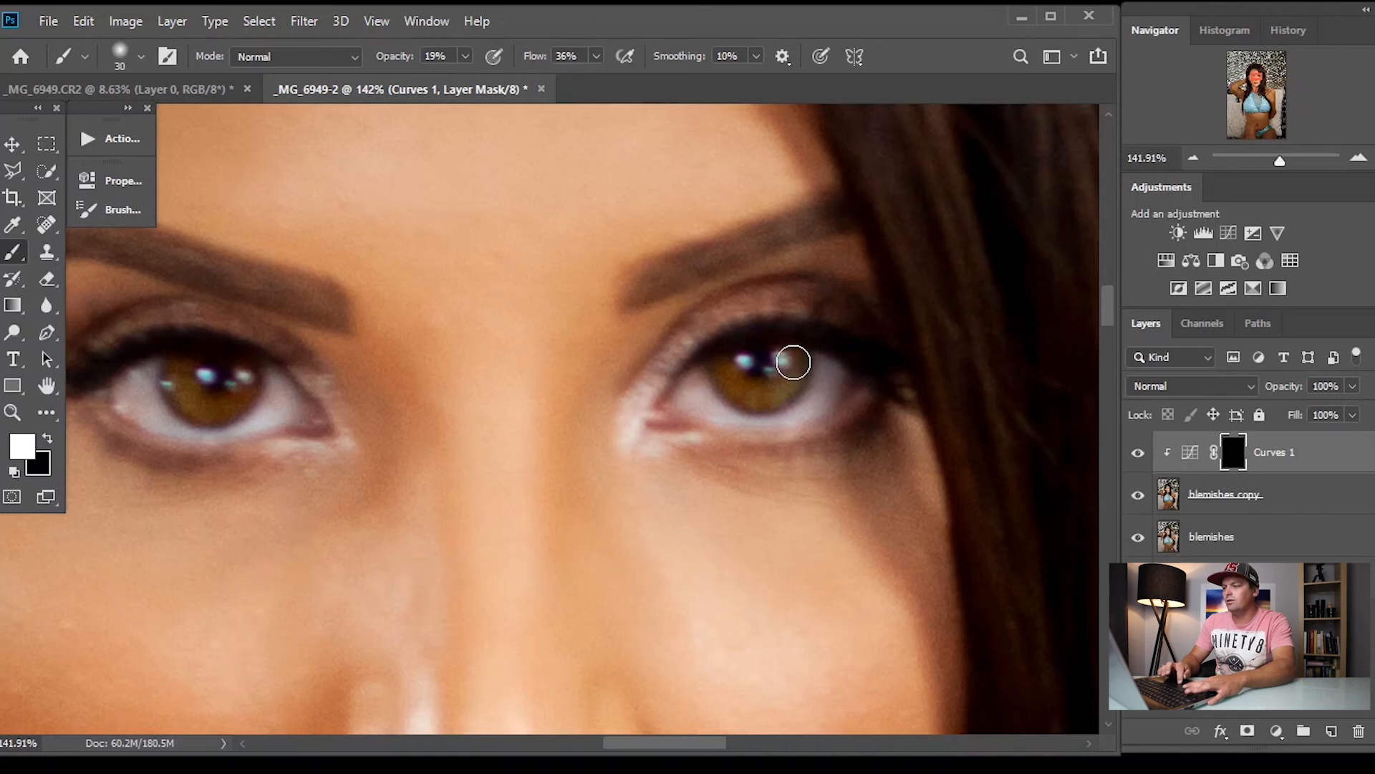
pyautogui.moveTo(782, 401)
pyautogui.mouseDown()
pyautogui.moveTo(831, 389)
pyautogui.moveTo(703, 397)
pyautogui.moveTo(701, 384)
pyautogui.moveTo(810, 373)
pyautogui.moveTo(706, 399)
pyautogui.moveTo(734, 380)
pyautogui.mouseUp()
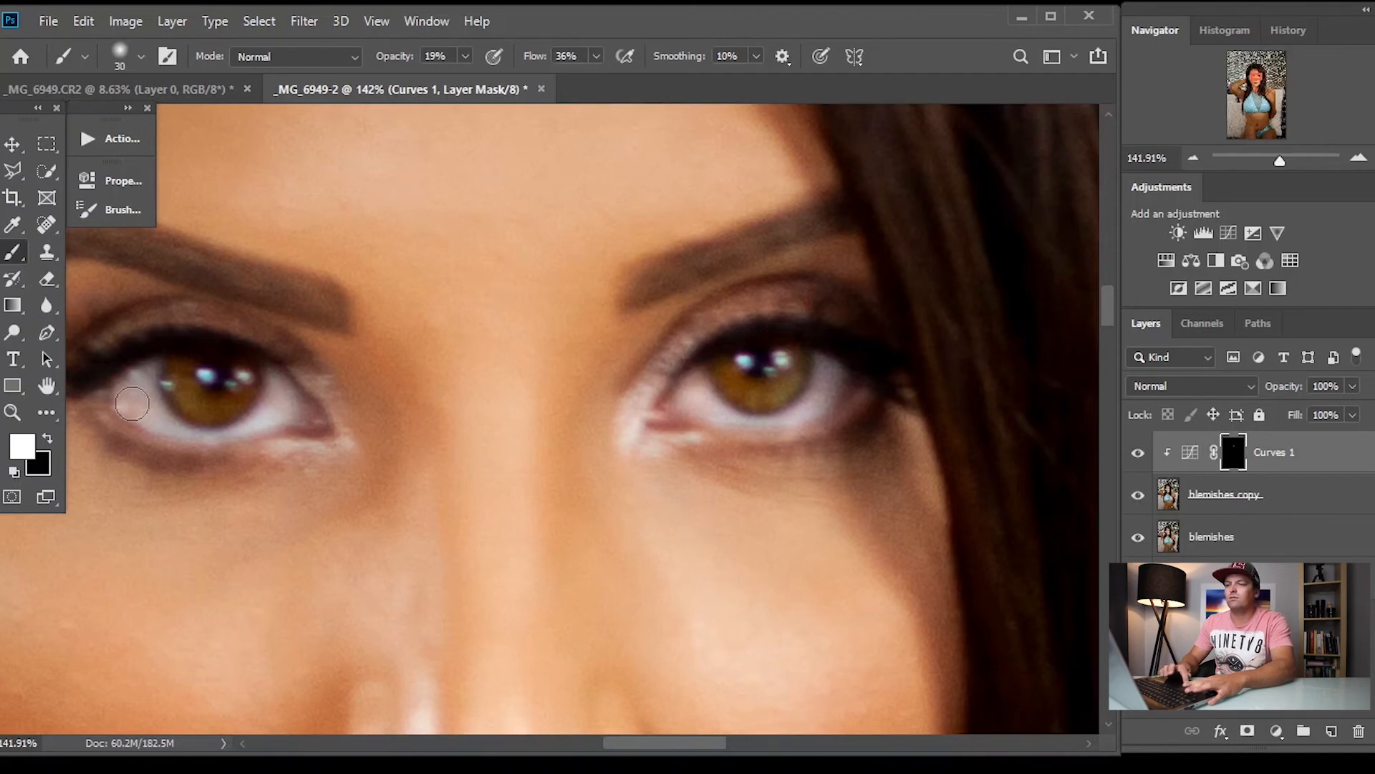
# Step: Compare the eyes with the Curves layer off and on, and check the effect on the whole face
pyautogui.click(1139, 455)
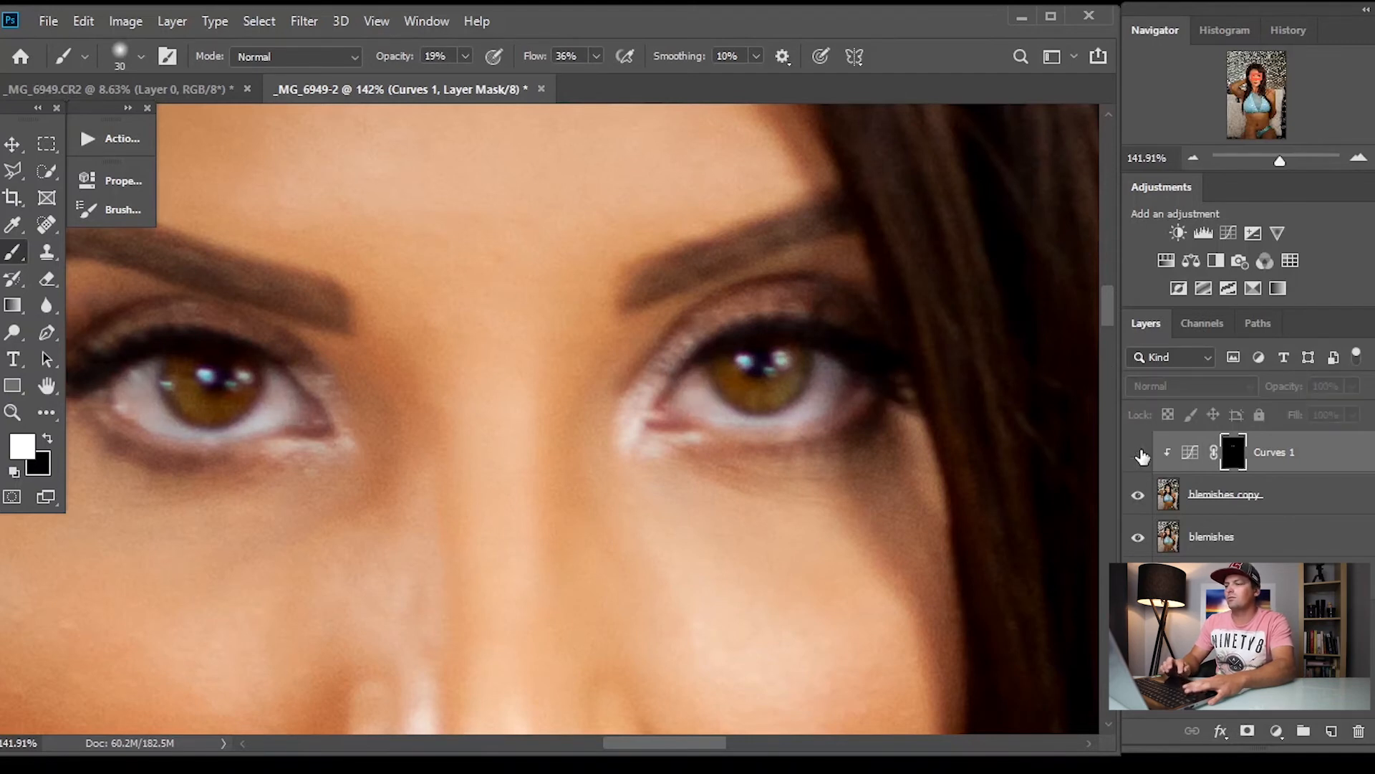
pyautogui.click(1139, 454)
pyautogui.click(1140, 455)
pyautogui.click(1140, 455)
pyautogui.click(1141, 455)
pyautogui.click(1140, 455)
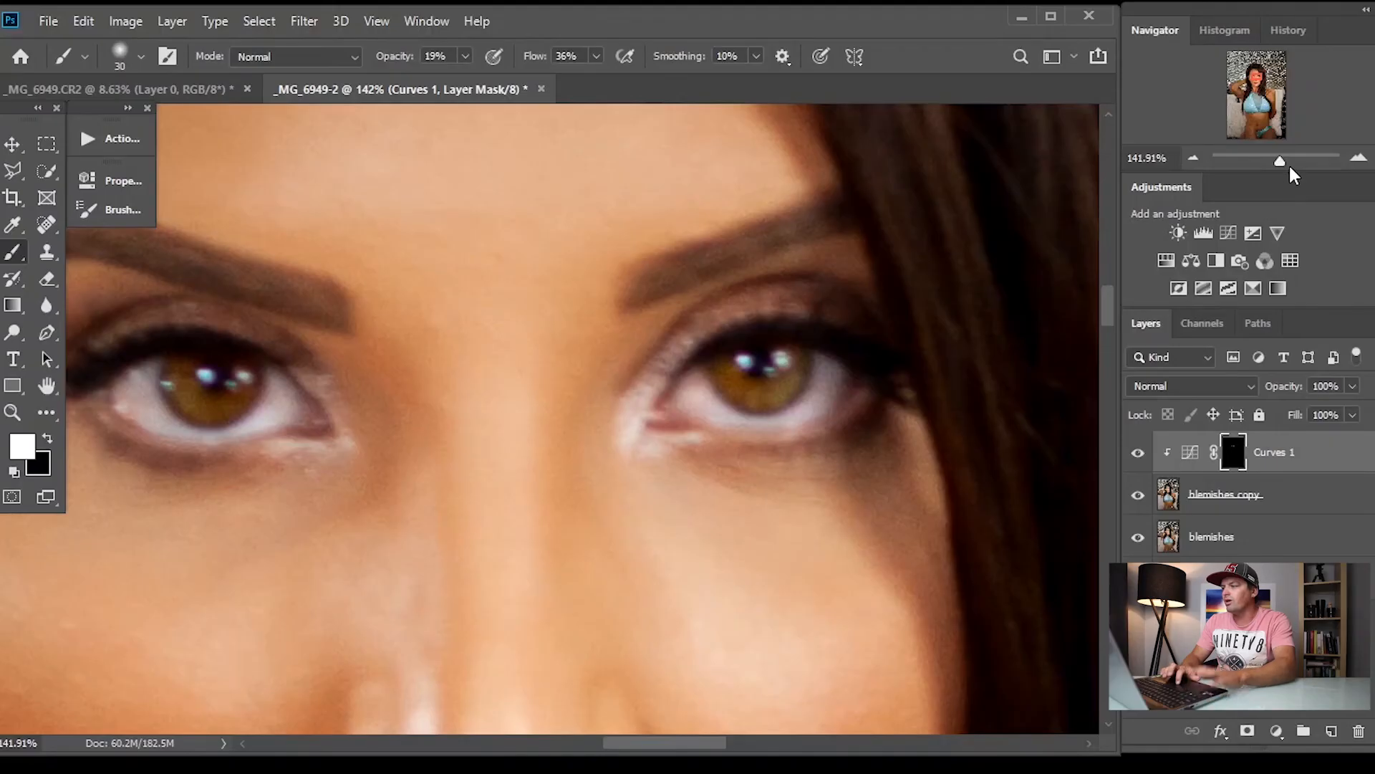
pyautogui.moveTo(1285, 163); pyautogui.dragTo(1273, 163)
pyautogui.moveTo(1271, 162); pyautogui.dragTo(1261, 160)
pyautogui.moveTo(1250, 97); pyautogui.dragTo(1253, 114)
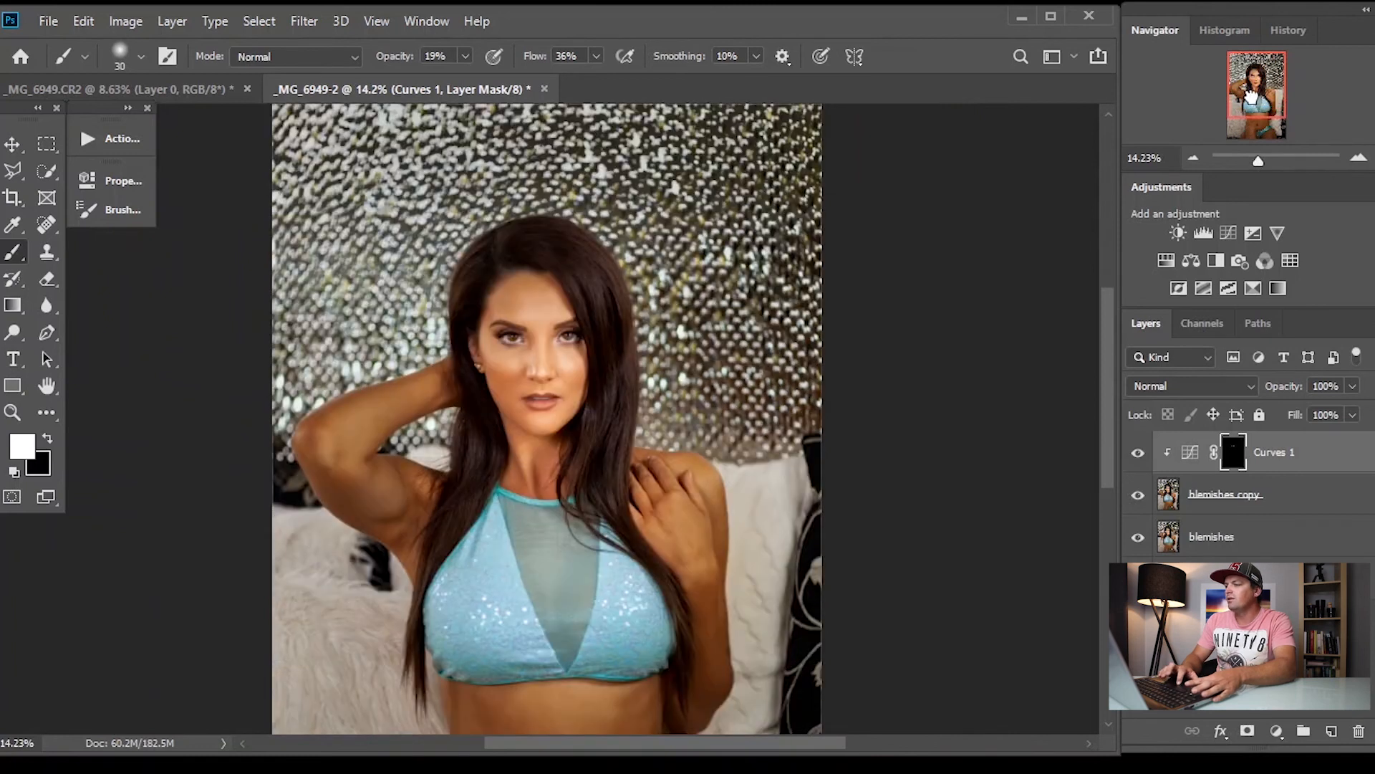
# Step: Merge all visible layers into a new layer on top of the stack and duplicate it
pyautogui.moveTo(1260, 162); pyautogui.dragTo(1261, 163)
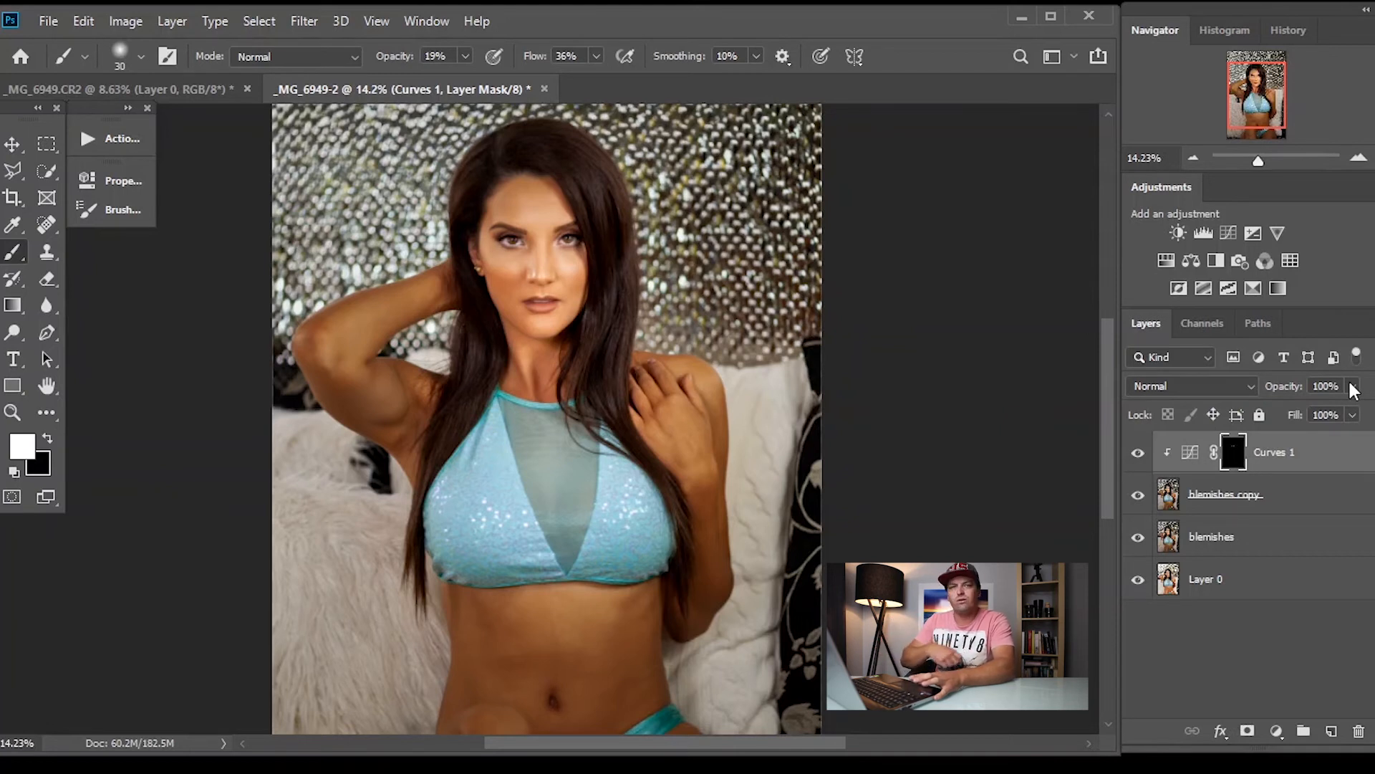
pyautogui.scroll(-2, 1038, 365)
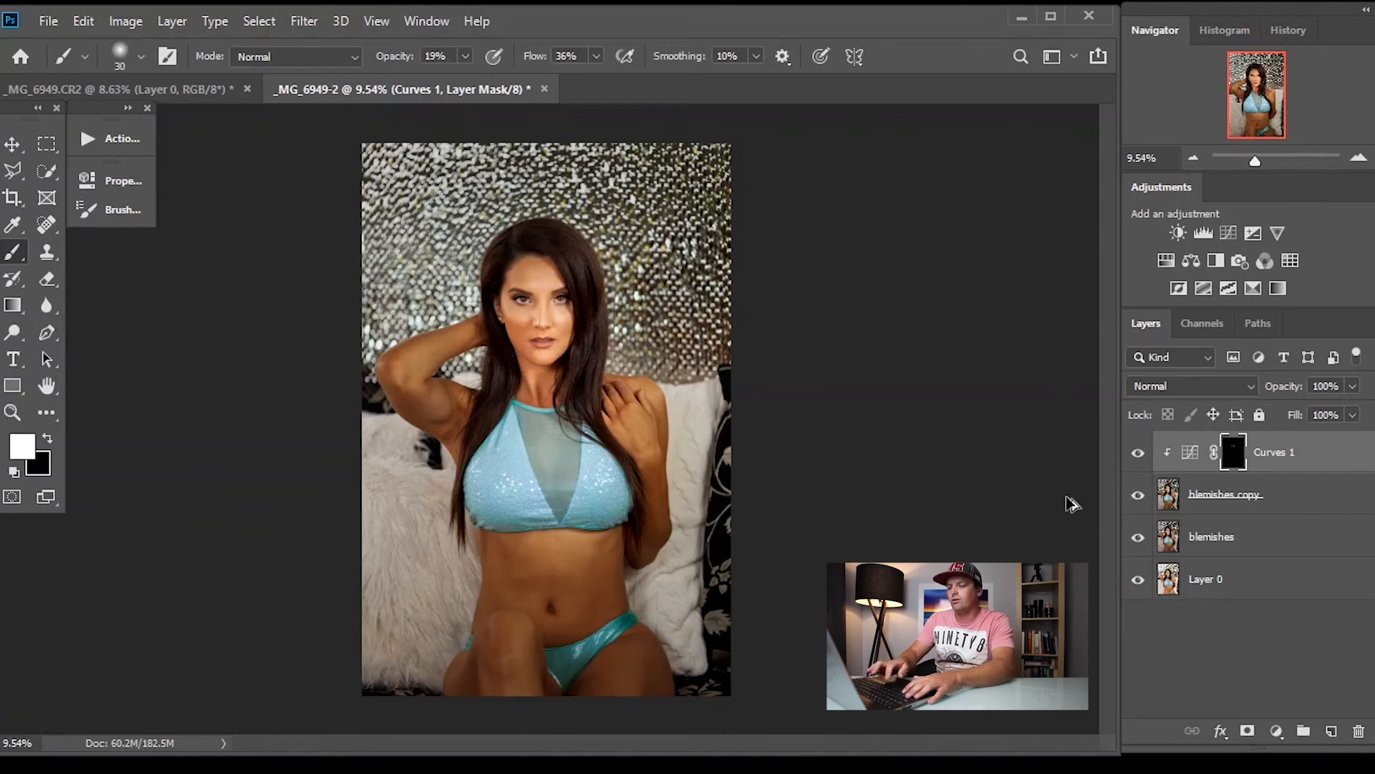
pyautogui.hotkey('ctrl', 'alt', 'shift', 'e')
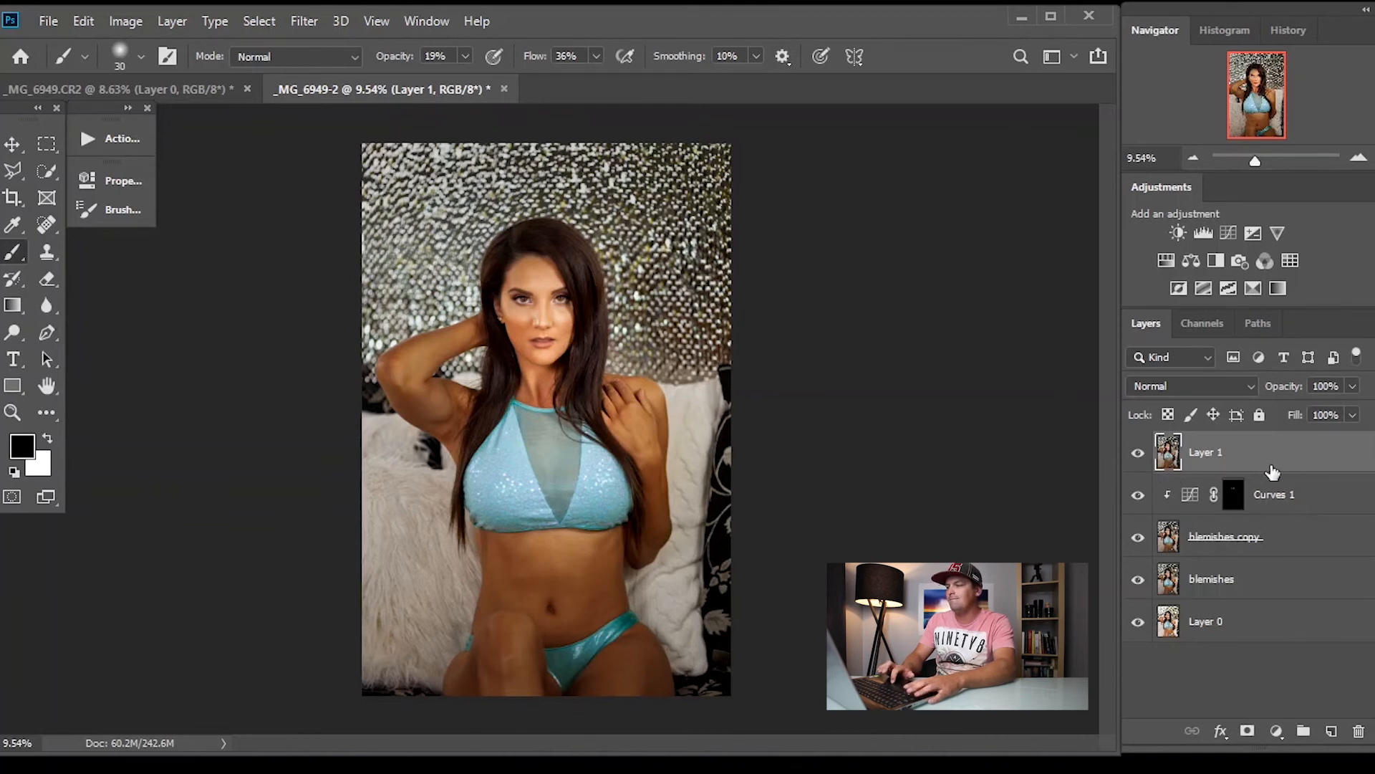
pyautogui.hotkey('ctrl', 'j')
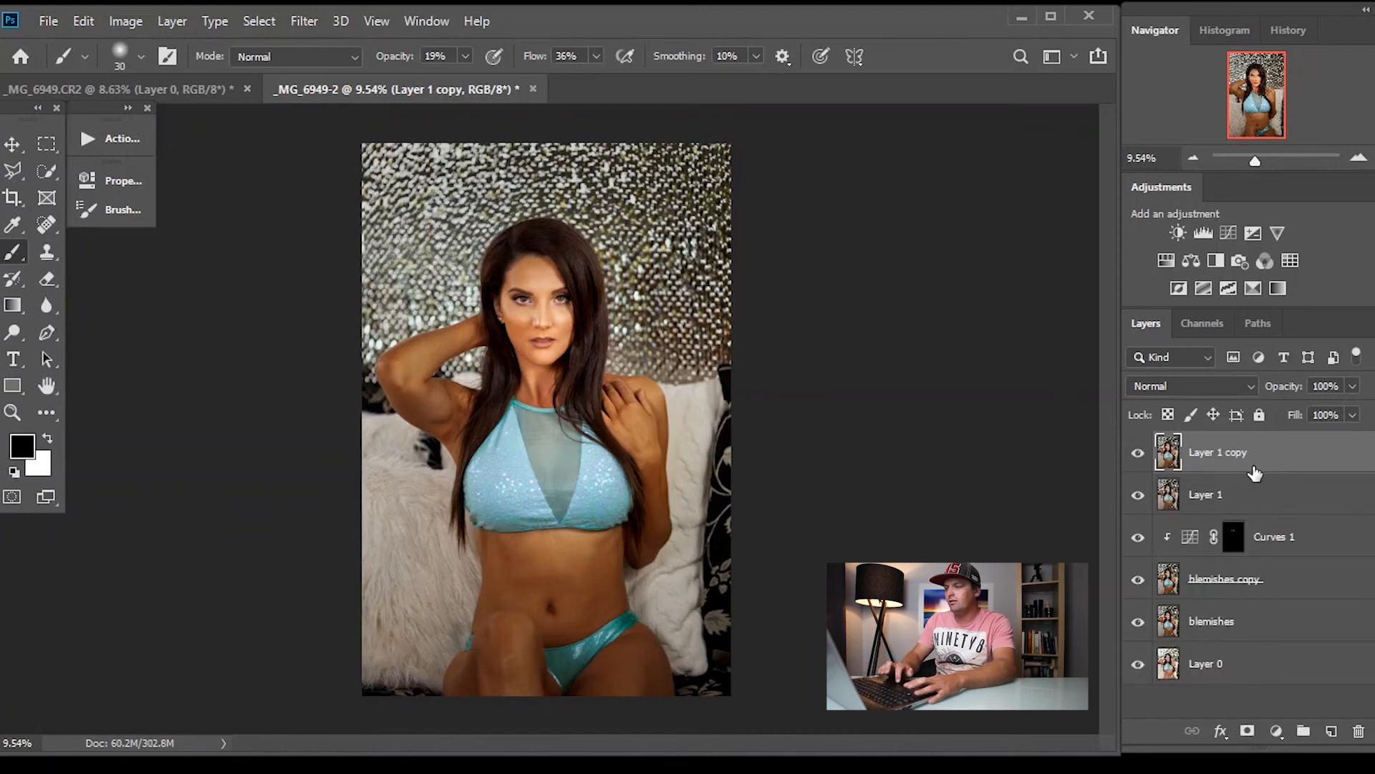
# Step: Rename the merged layer as burn and its copy above as dodge
pyautogui.doubleClick(1207, 493)
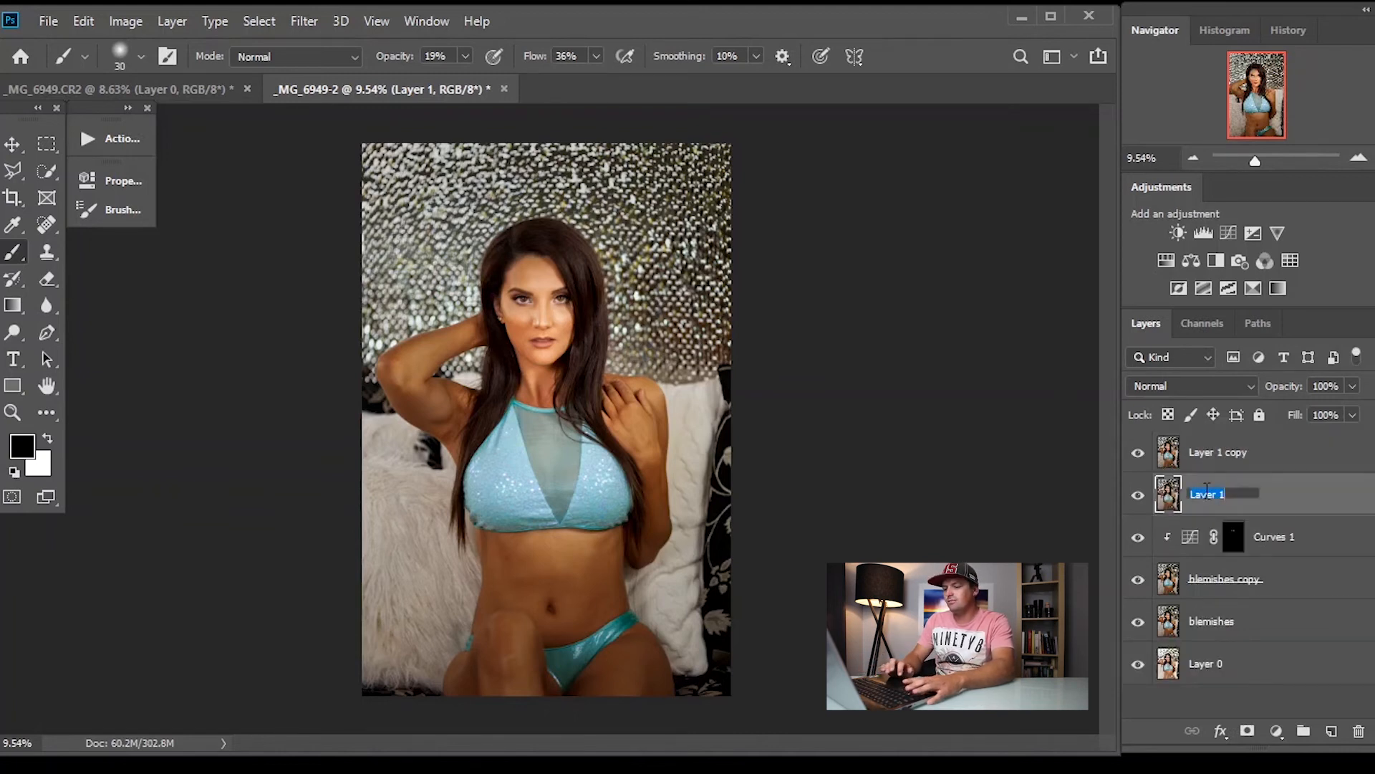
pyautogui.write('burn')
pyautogui.doubleClick(1217, 452)
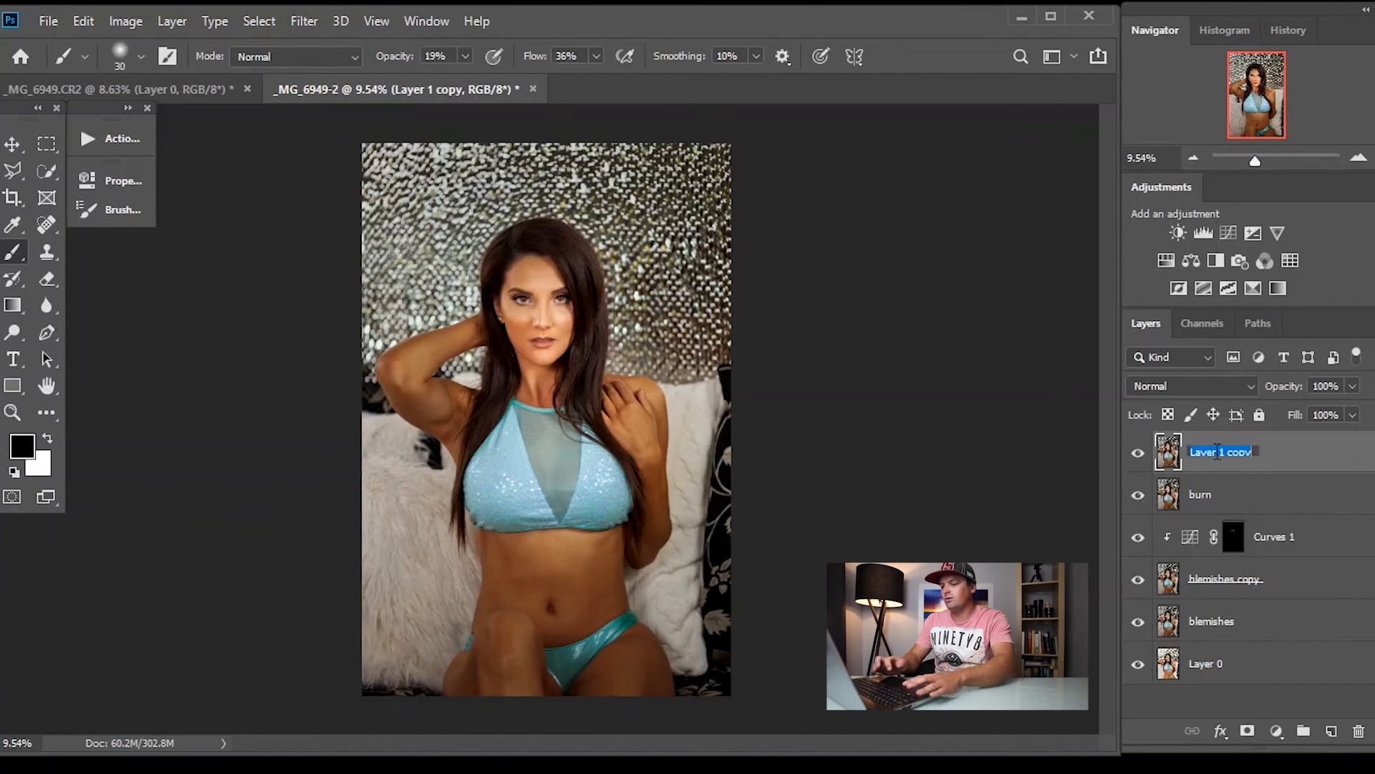
pyautogui.write('dodge')
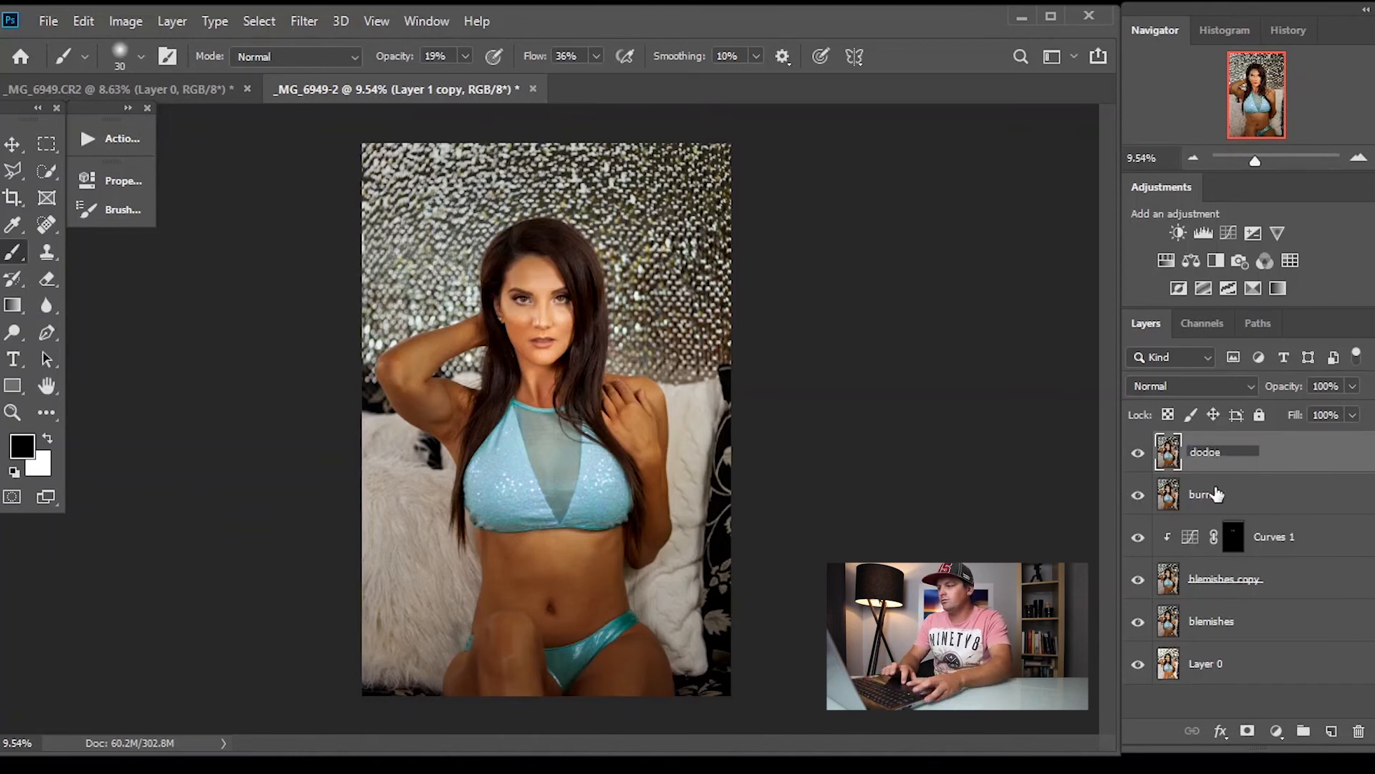
# Step: Add a Curves adjustment above the burn layer and darken the image by moving its black point slightly inward
pyautogui.click(1216, 493)
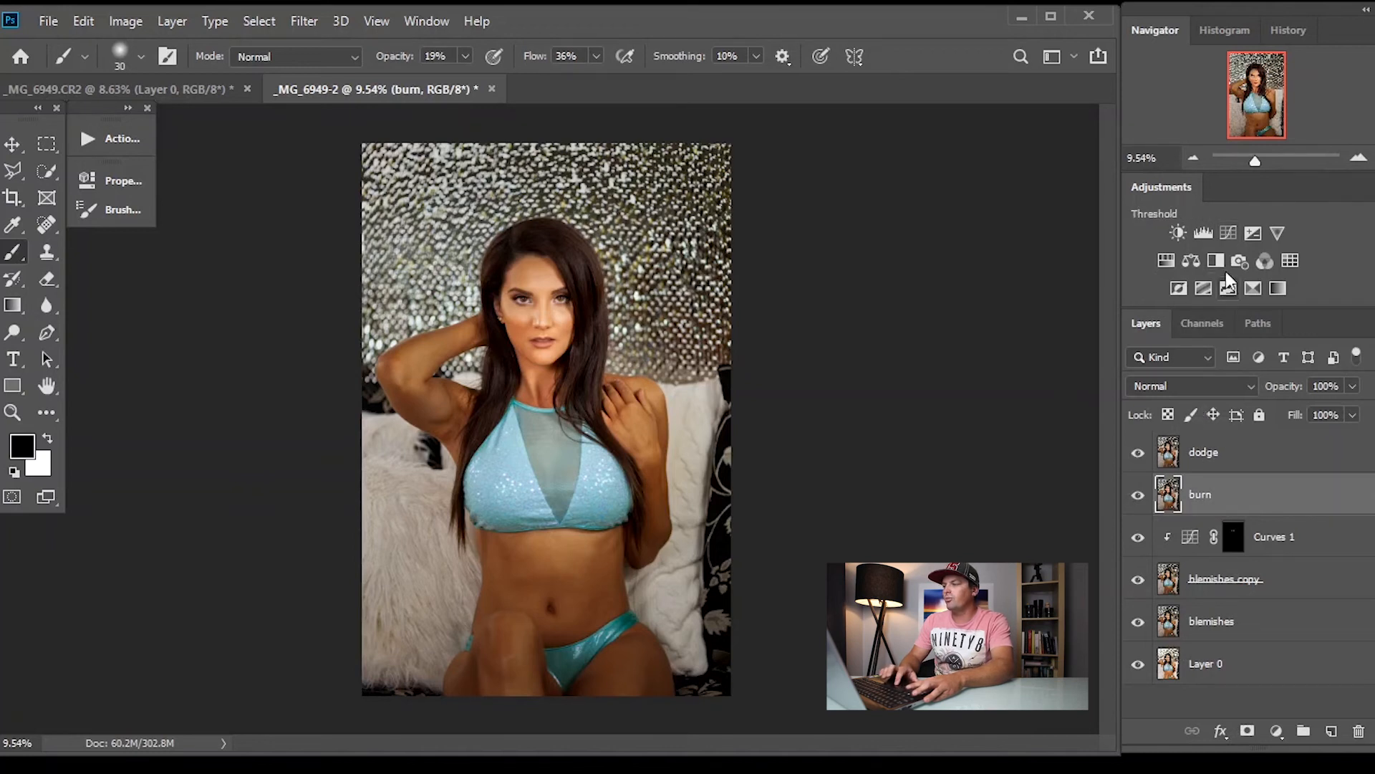
pyautogui.click(1228, 233)
pyautogui.moveTo(215, 474); pyautogui.dragTo(242, 476)
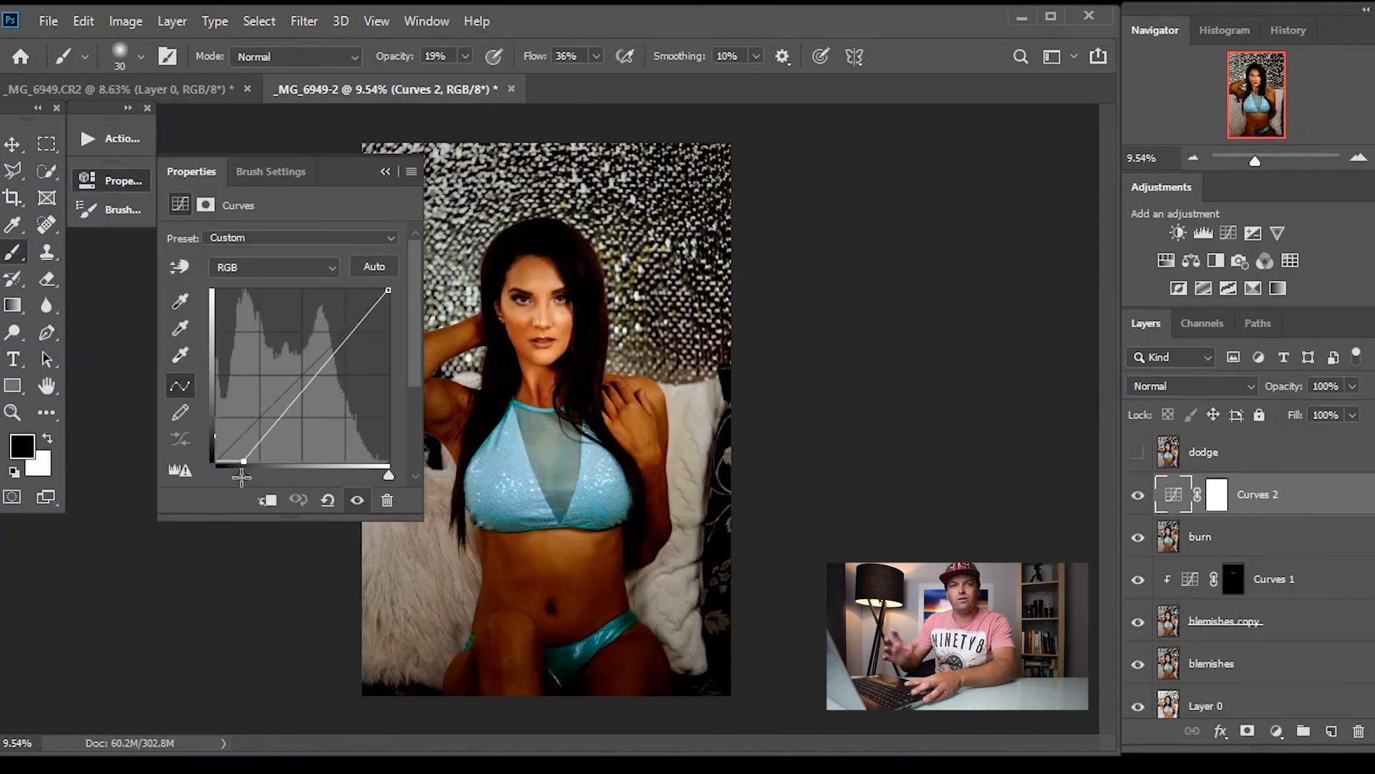
pyautogui.moveTo(241, 476); pyautogui.dragTo(233, 474)
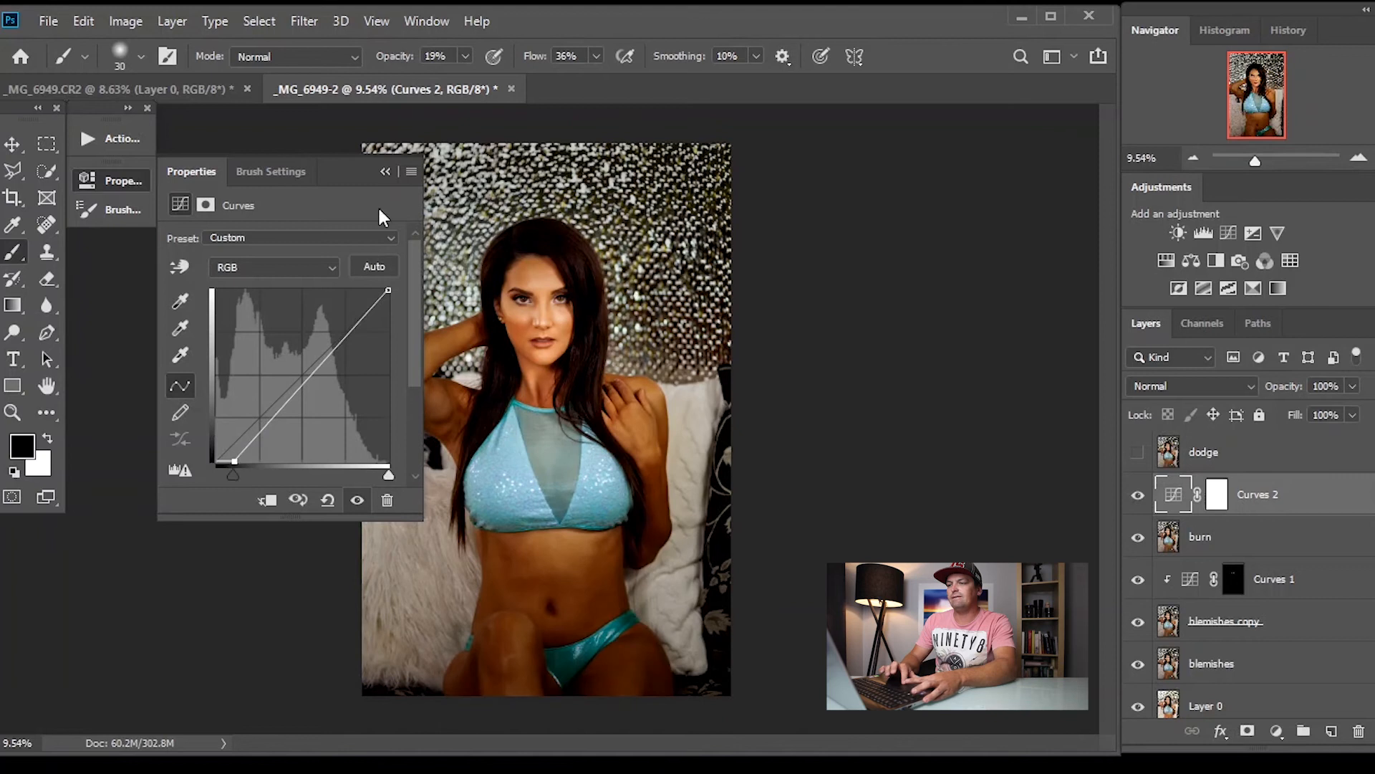
pyautogui.click(387, 172)
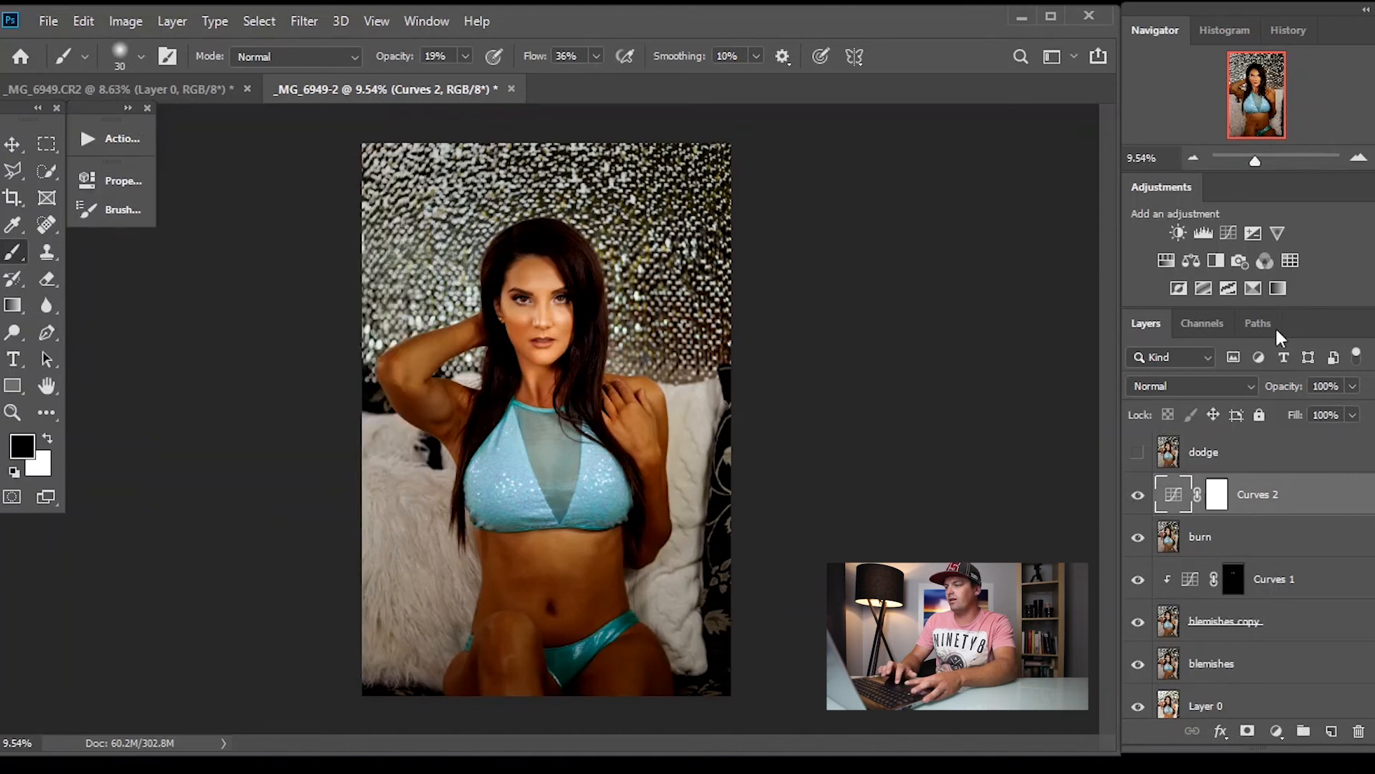
# Step: Invert the mask of the darkening Curves 2 layer to black
pyautogui.click(1216, 501)
pyautogui.press('x')
pyautogui.hotkey('ctrl', 'i')
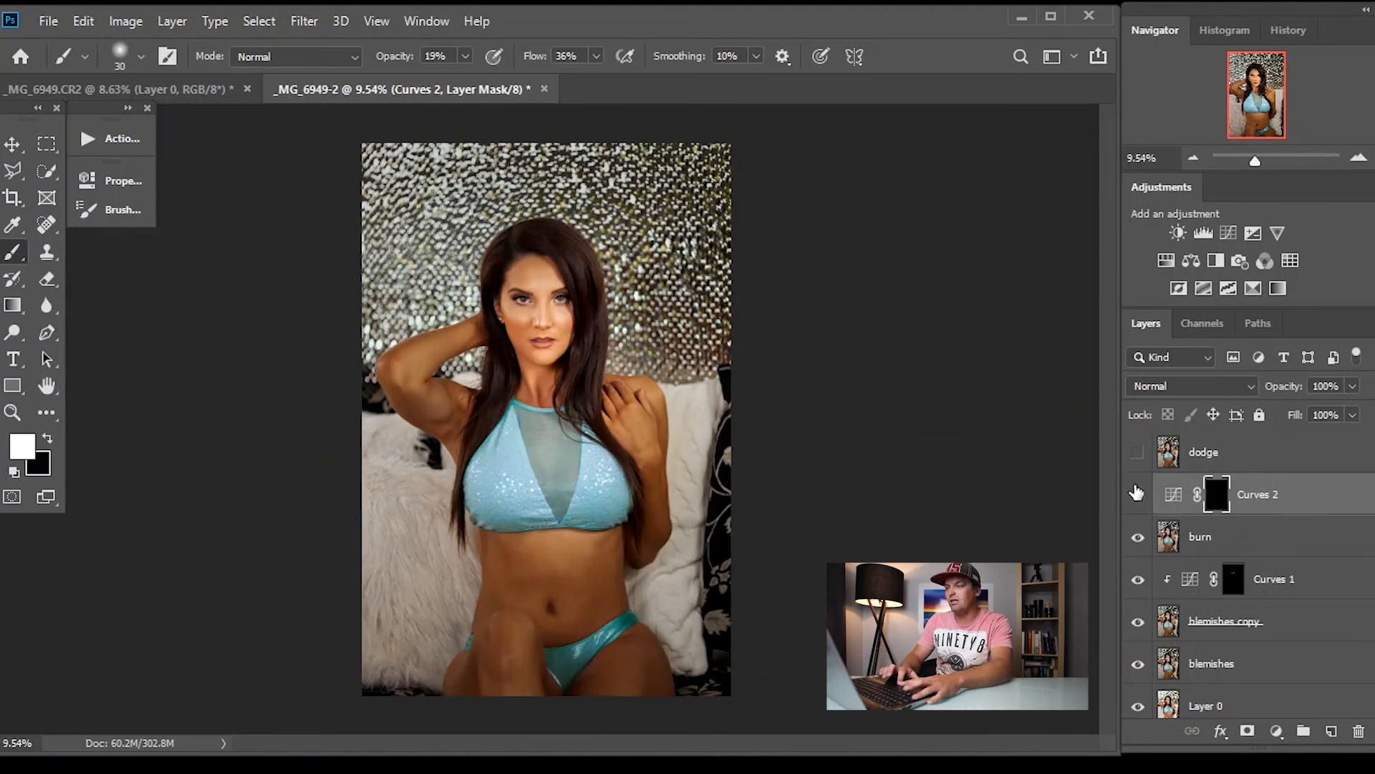
# Step: Add a Curves adjustment above the visible dodge layer, brighten it by moving the white point inward, and invert its mask to black
pyautogui.click(1146, 464)
pyautogui.press('x')
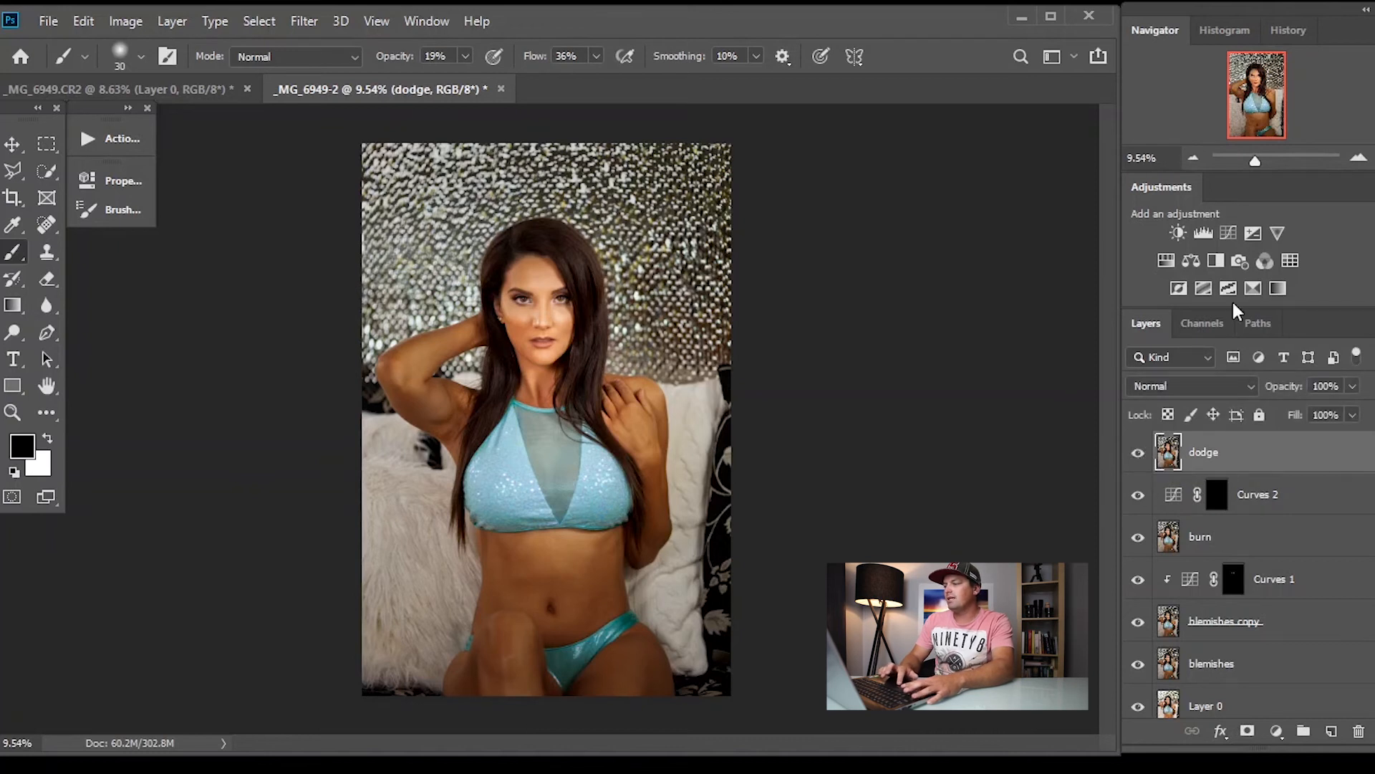
pyautogui.click(1228, 234)
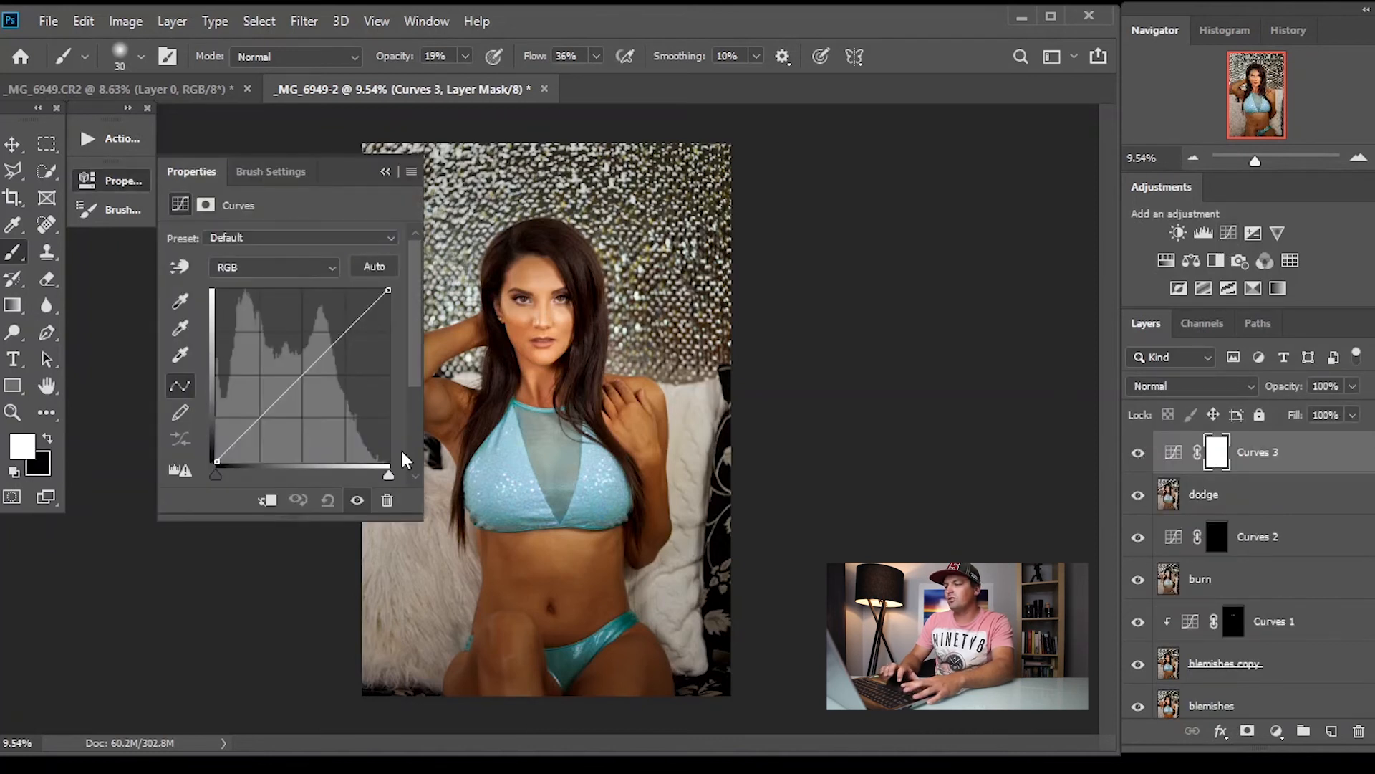
pyautogui.moveTo(381, 289); pyautogui.dragTo(336, 264)
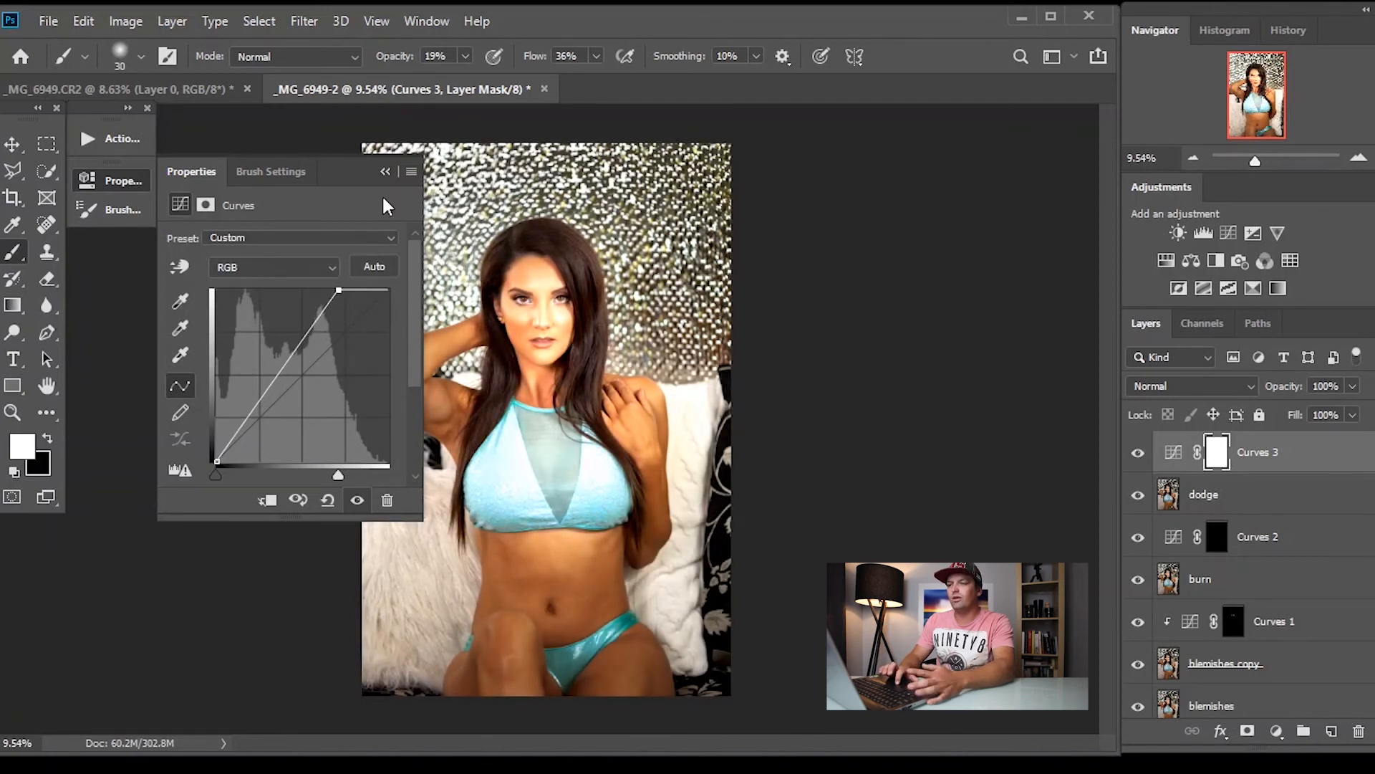
pyautogui.click(385, 171)
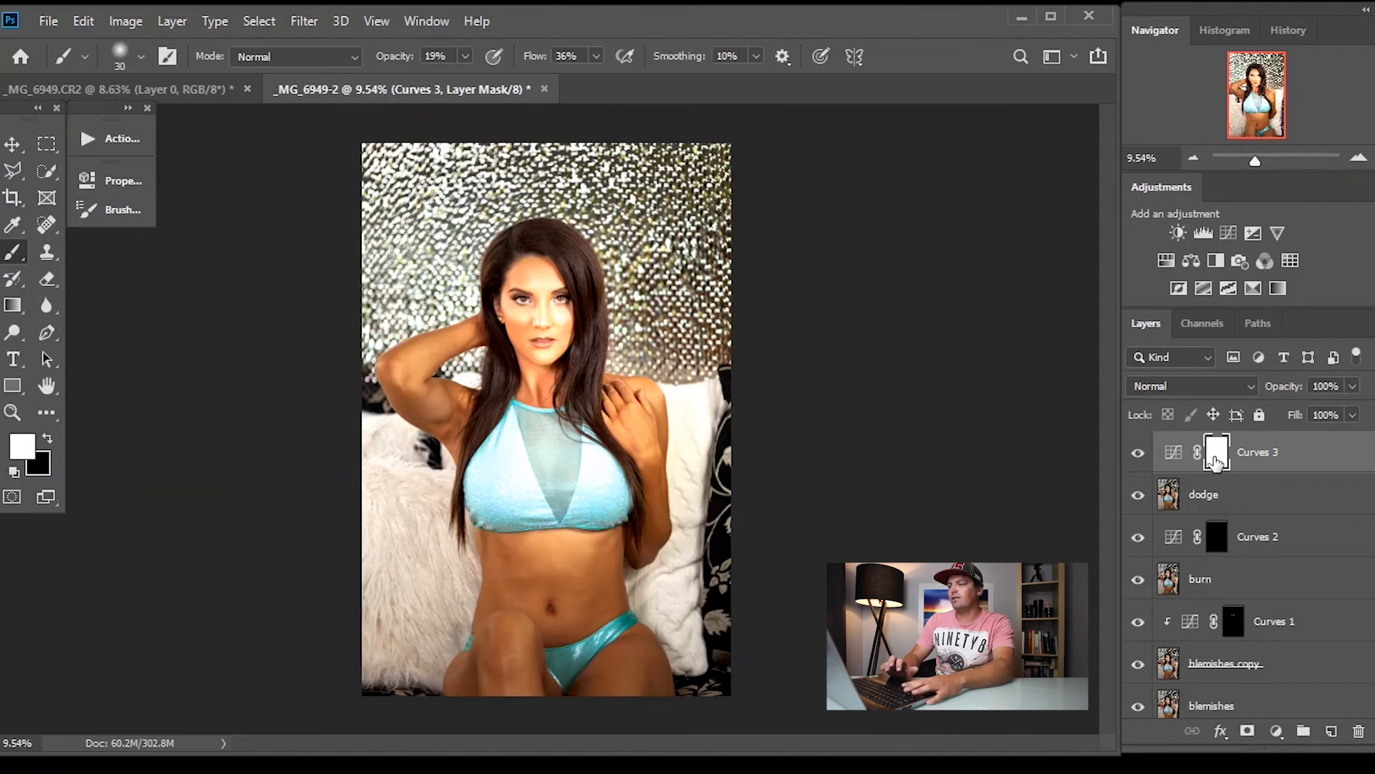
pyautogui.hotkey('ctrl', 'i')
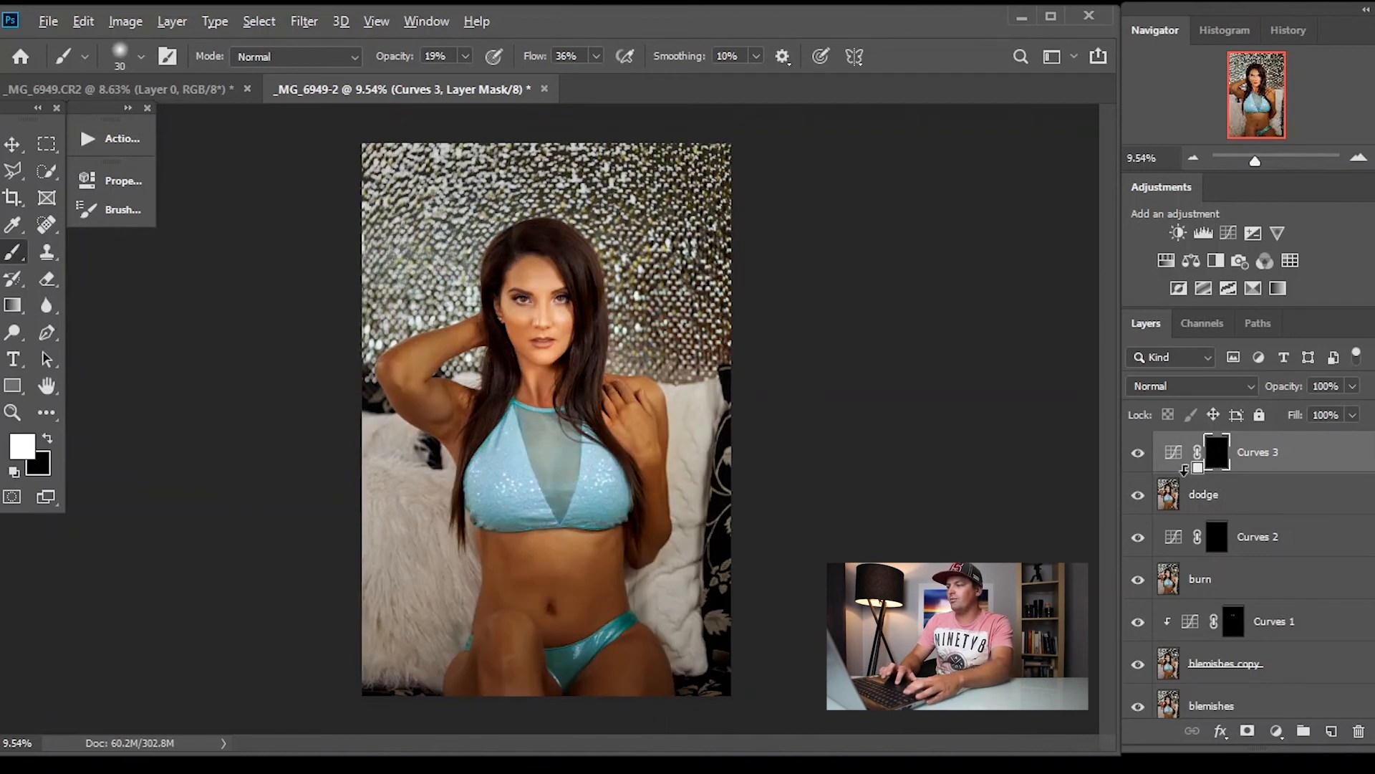
# Step: Clip Curves 3 to the dodge layer and Curves 2 to the burn layer, and check the pairs' visibility
pyautogui.keyDown('alt'); pyautogui.click(1186, 474); pyautogui.keyUp('alt')
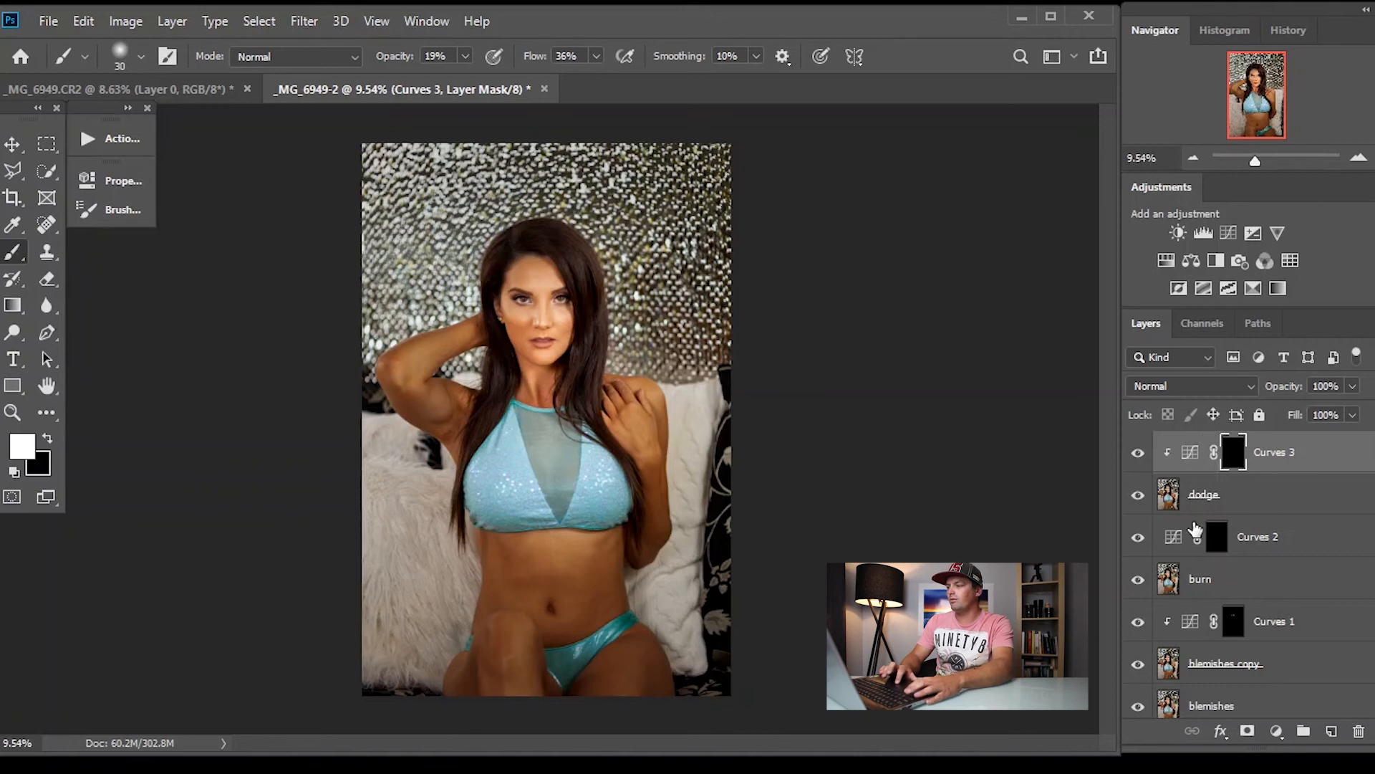
pyautogui.keyDown('alt'); pyautogui.click(1176, 551); pyautogui.keyUp('alt')
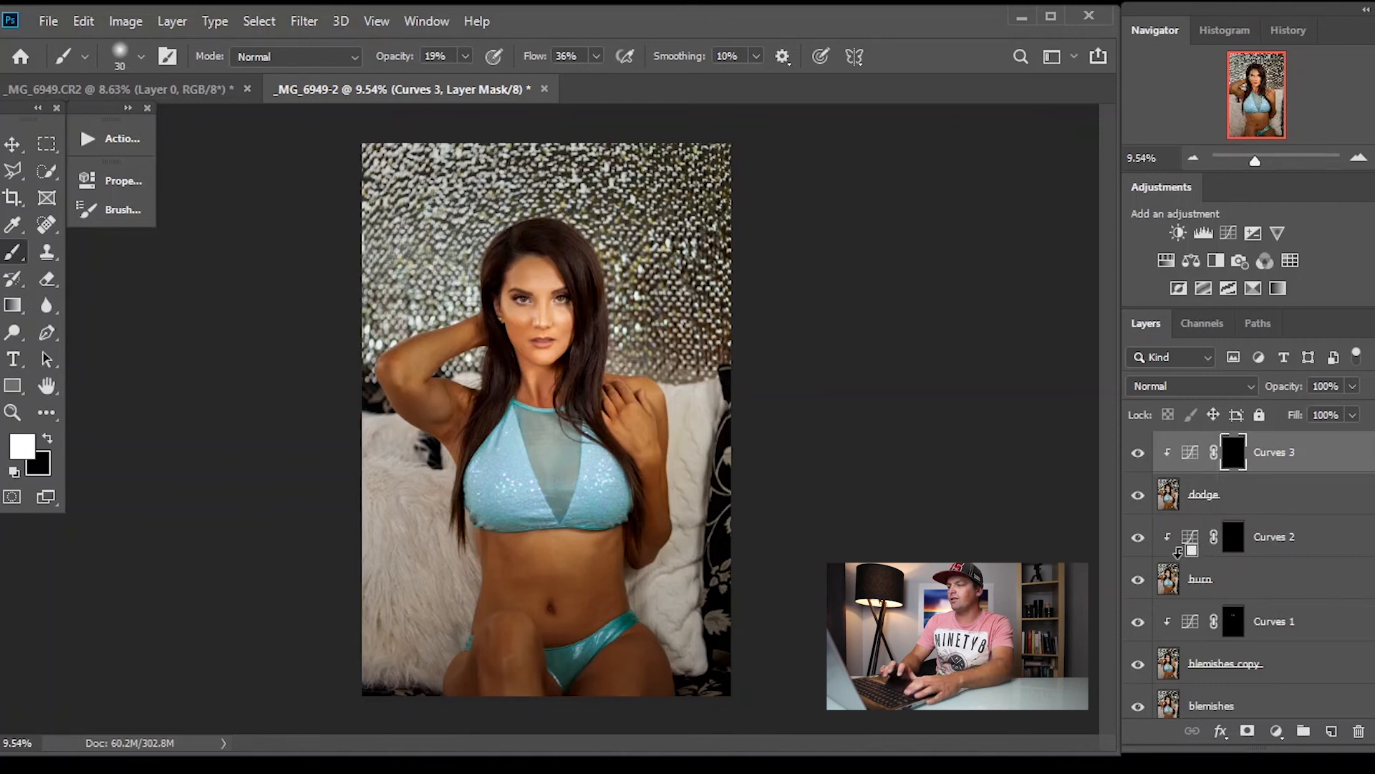
pyautogui.click(1136, 454)
pyautogui.click(1136, 493)
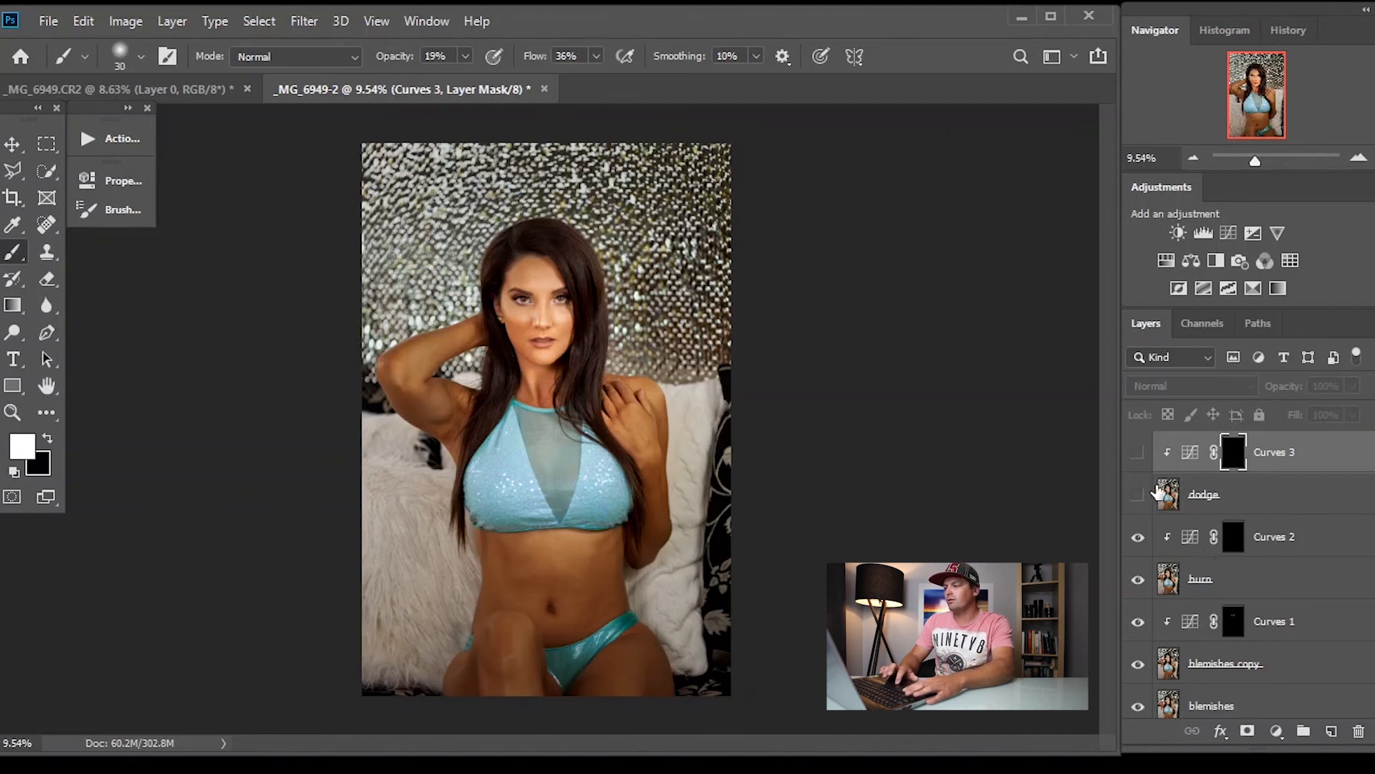
pyautogui.moveTo(1140, 492)
pyautogui.mouseDown()
pyautogui.moveTo(1141, 469)
pyautogui.moveTo(1159, 467)
pyautogui.mouseUp()
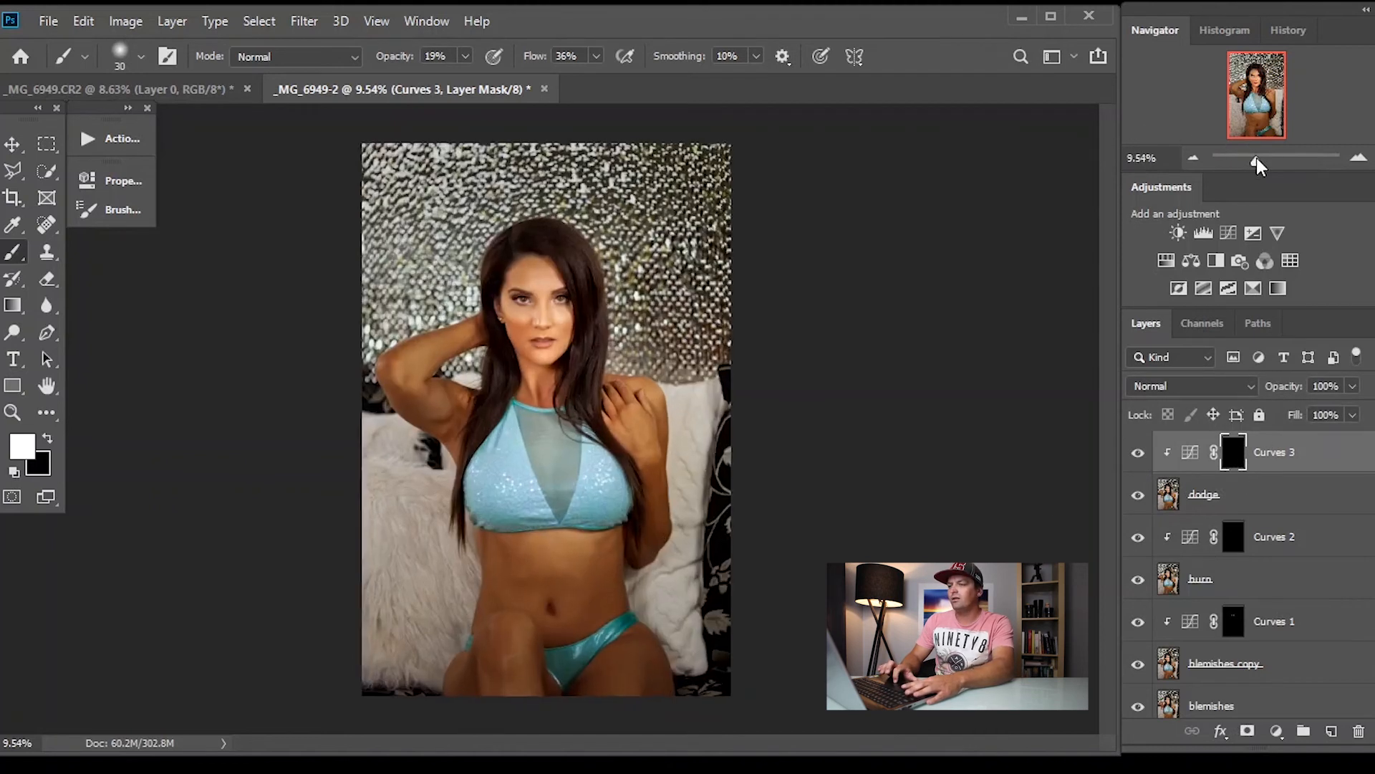
# Step: Brighten the cheek below the image-right eye by painting white on the Curves 3 mask with a 200 px brush at 19% opacity
pyautogui.moveTo(1255, 161); pyautogui.dragTo(1268, 159)
pyautogui.moveTo(1268, 106); pyautogui.dragTo(1268, 86)
pyautogui.moveTo(1265, 157); pyautogui.dragTo(1270, 158)
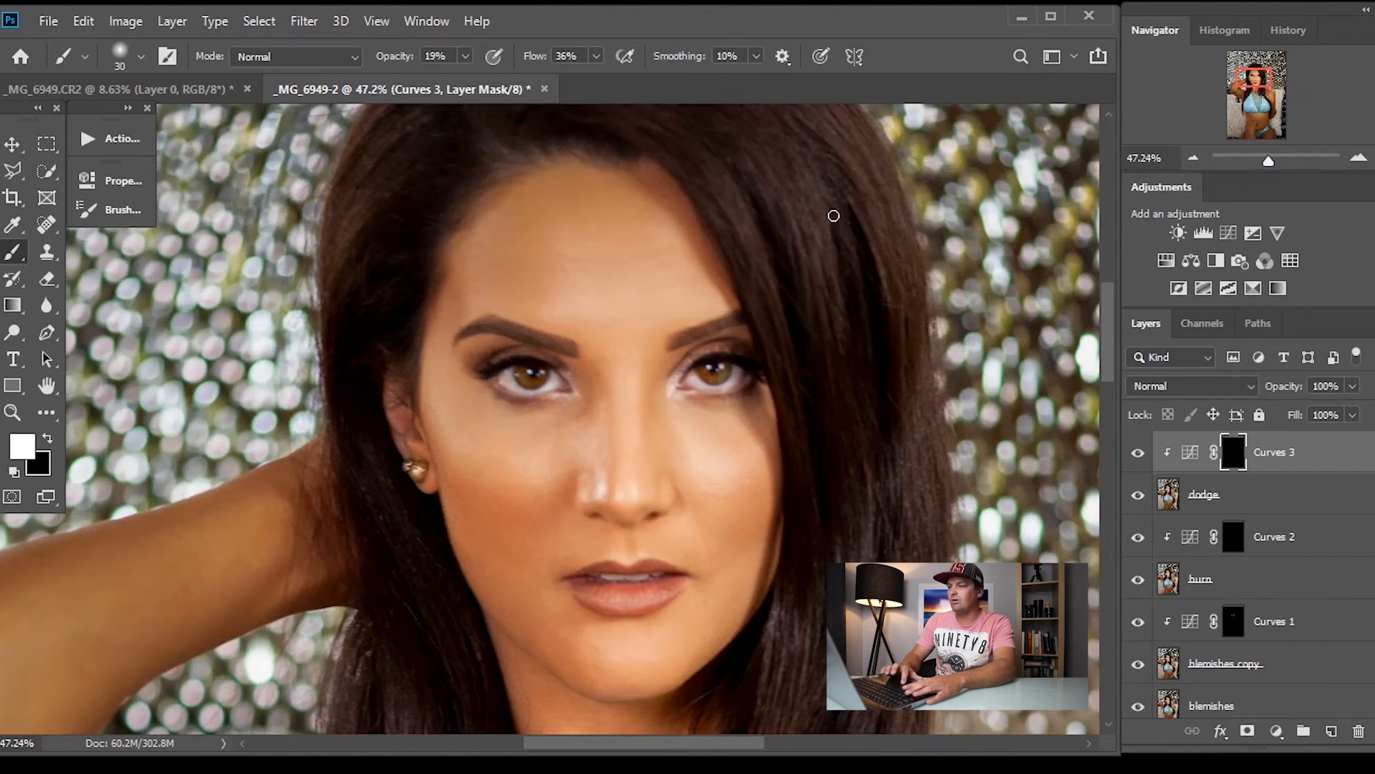
pyautogui.press(']')
pyautogui.press(']')
pyautogui.press(']')
pyautogui.press(']')
pyautogui.press(']')
pyautogui.press(']')
pyautogui.press(']')
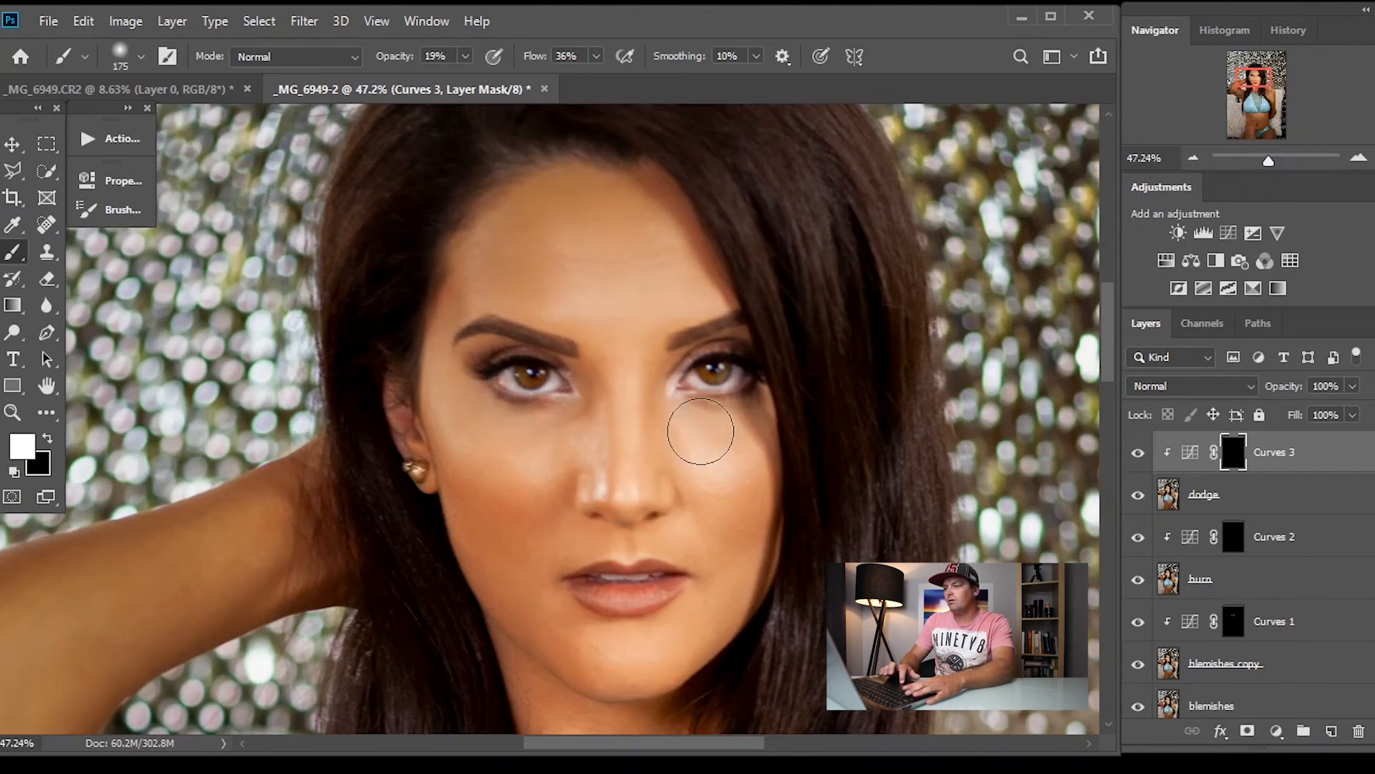
pyautogui.press(']')
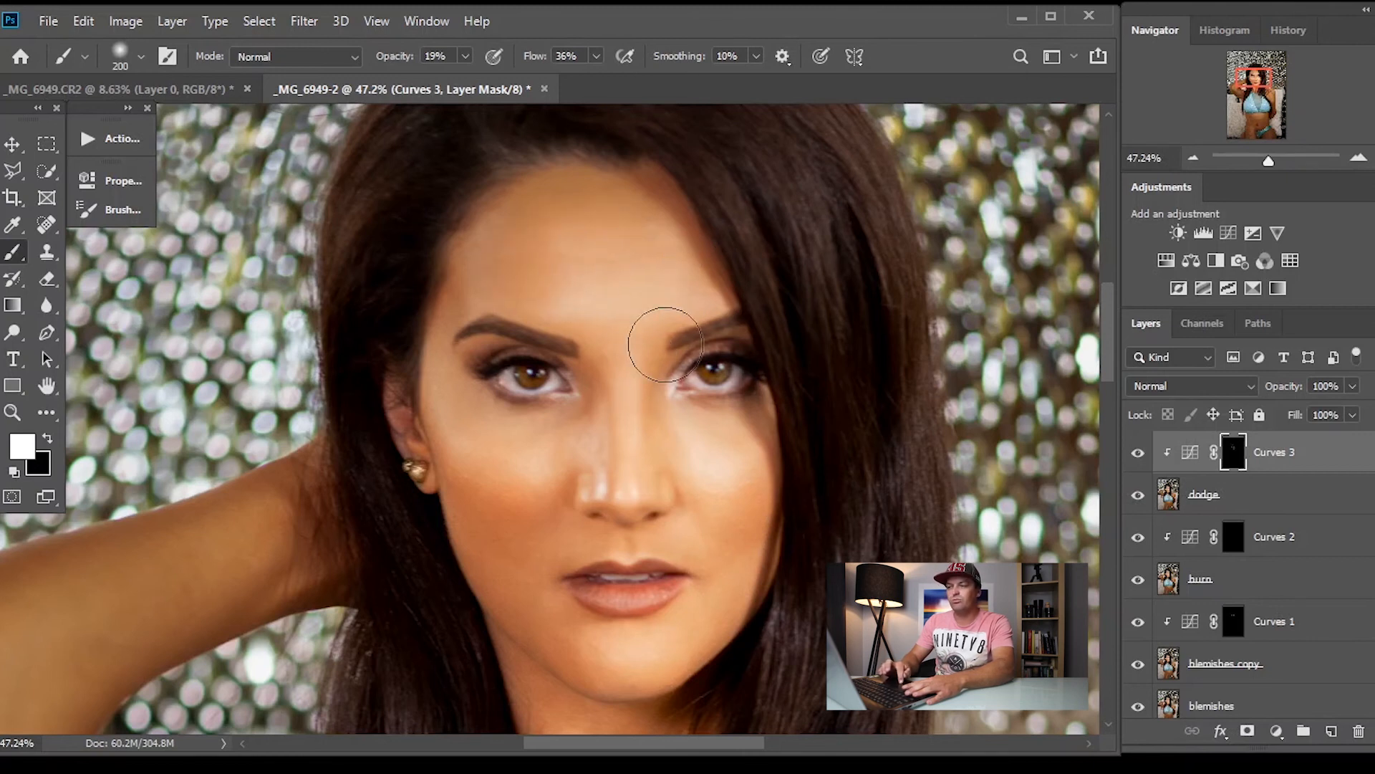
pyautogui.moveTo(735, 445); pyautogui.dragTo(722, 441)
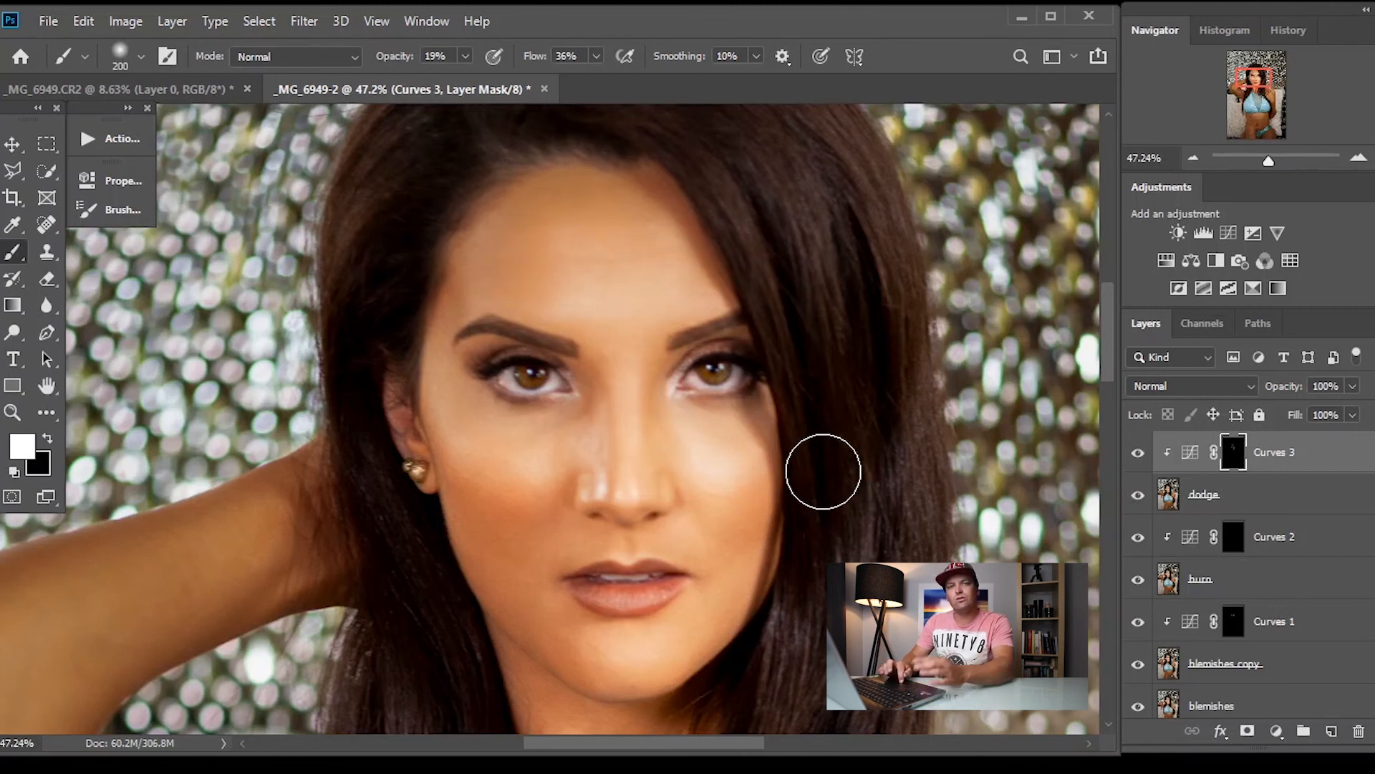
pyautogui.moveTo(664, 460)
pyautogui.mouseDown()
pyautogui.moveTo(722, 461)
pyautogui.moveTo(689, 485)
pyautogui.moveTo(705, 497)
pyautogui.moveTo(678, 447)
pyautogui.moveTo(724, 481)
pyautogui.moveTo(664, 426)
pyautogui.moveTo(699, 495)
pyautogui.moveTo(671, 458)
pyautogui.moveTo(683, 449)
pyautogui.moveTo(767, 470)
pyautogui.moveTo(712, 448)
pyautogui.mouseUp()
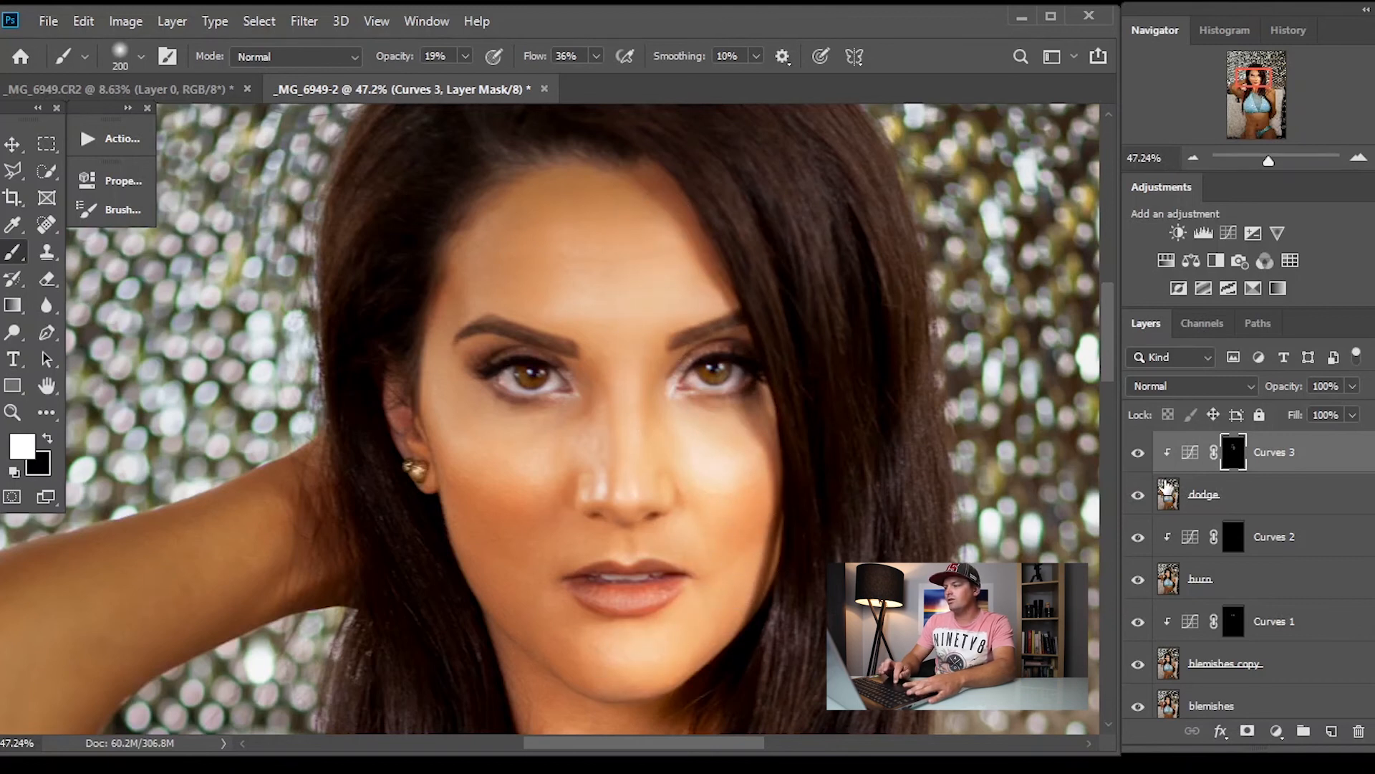
# Step: Compare the face with the Curves 3 dodge adjustment off and on
pyautogui.click(1139, 453)
pyautogui.click(1139, 454)
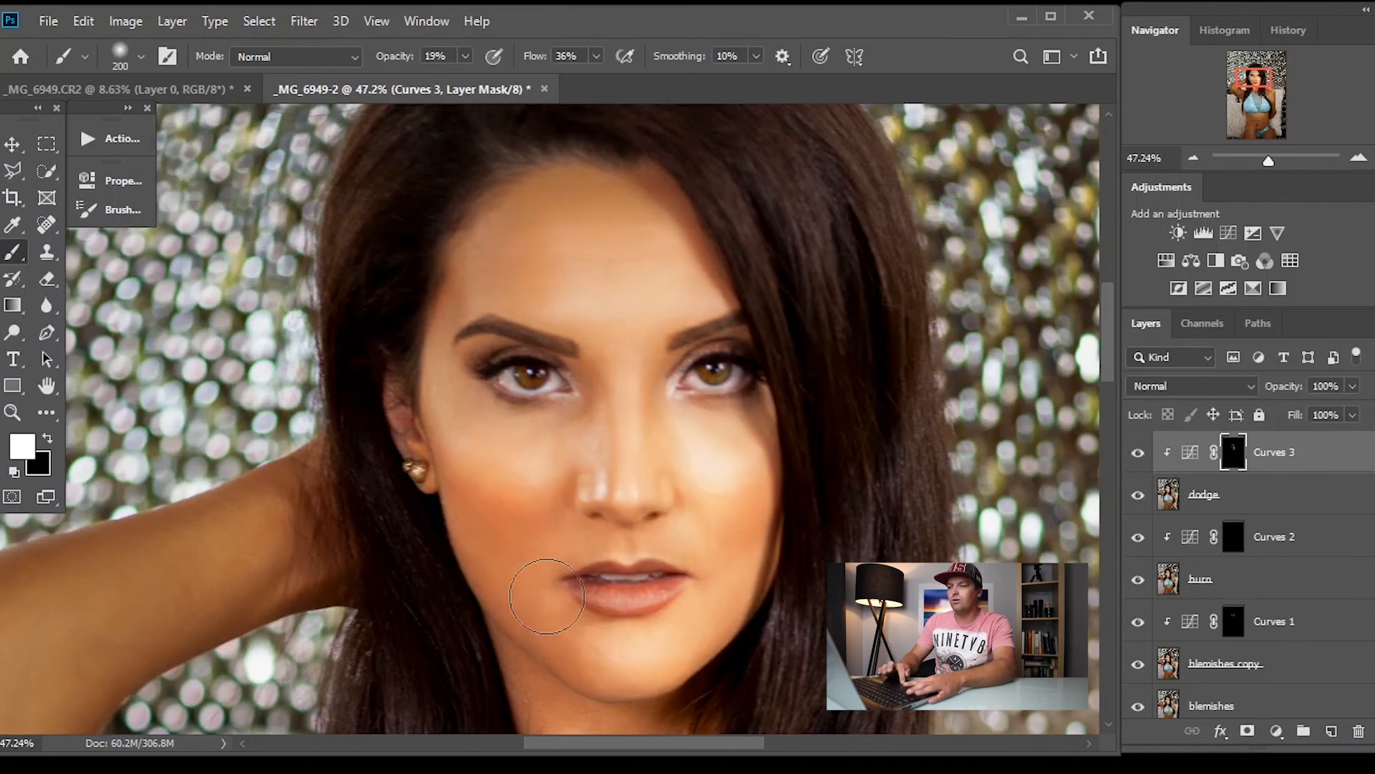
pyautogui.click(1140, 455)
pyautogui.click(1140, 455)
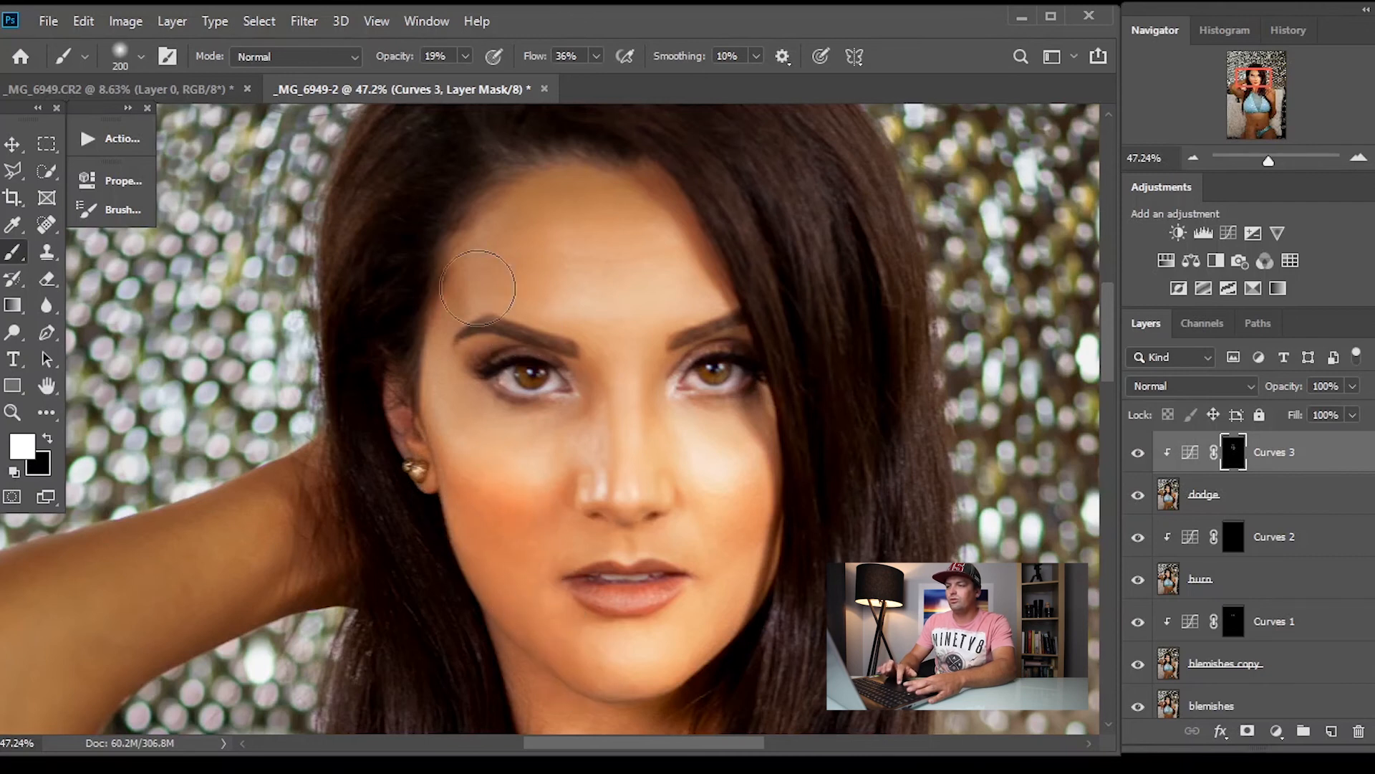
# Step: Brighten the image-left cheek below the eye on the Curves 3 mask, and compare the face with the layer off and on
pyautogui.moveTo(464, 451); pyautogui.dragTo(573, 477)
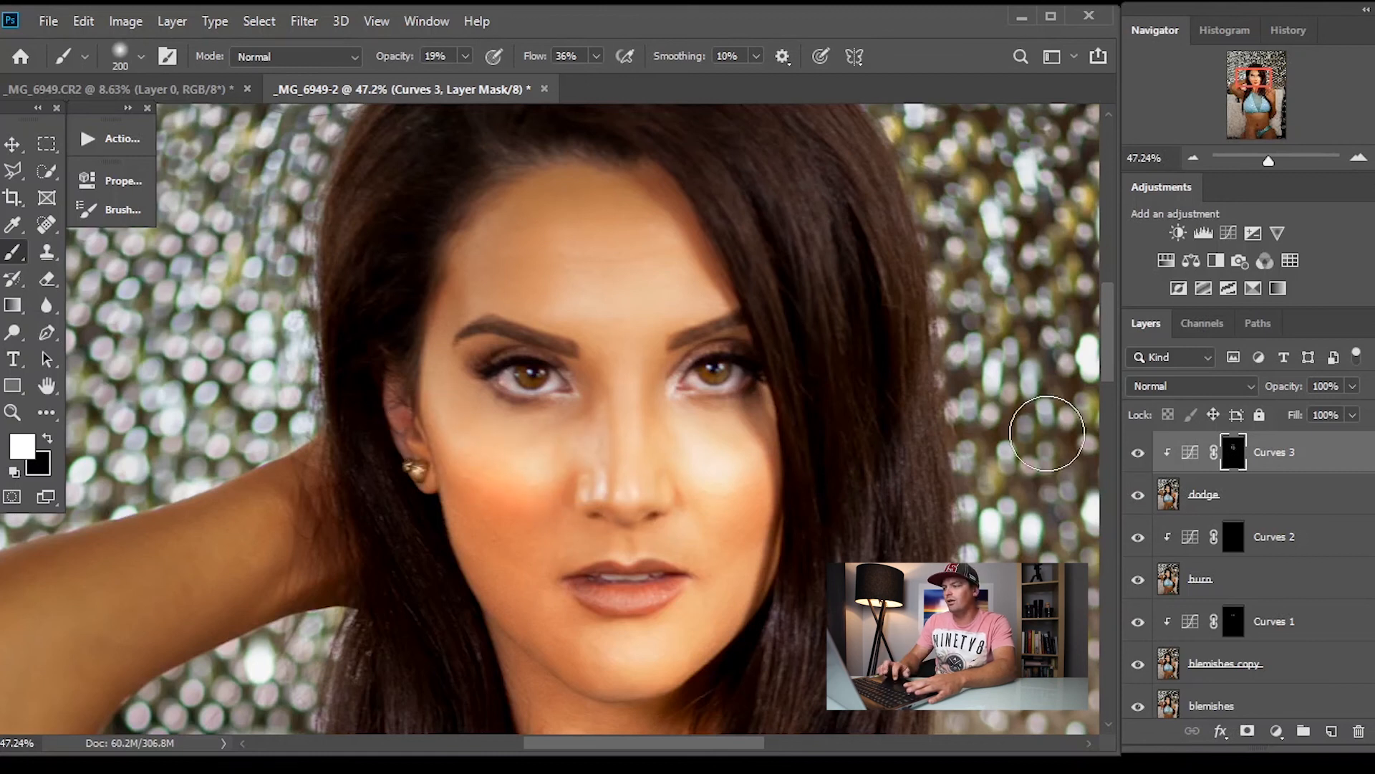
pyautogui.click(1137, 456)
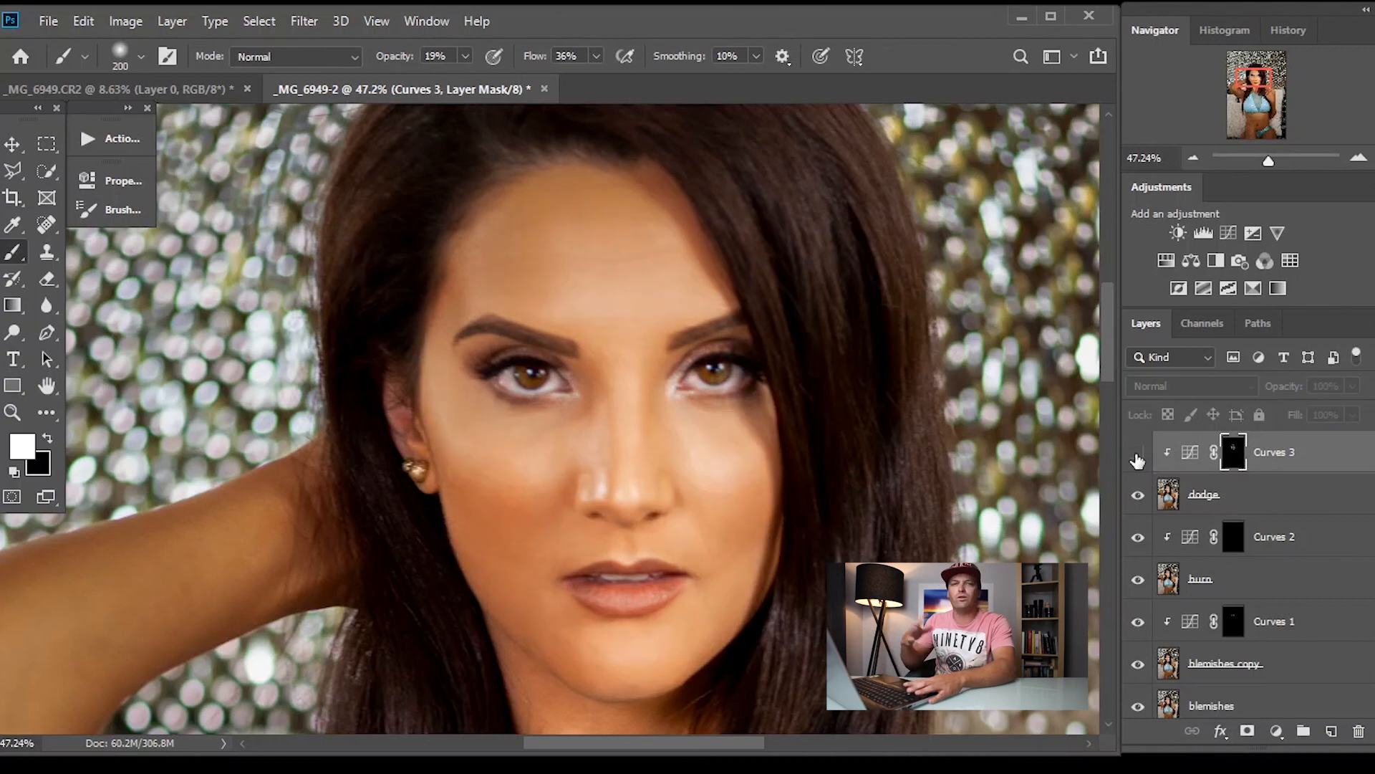
pyautogui.click(1137, 455)
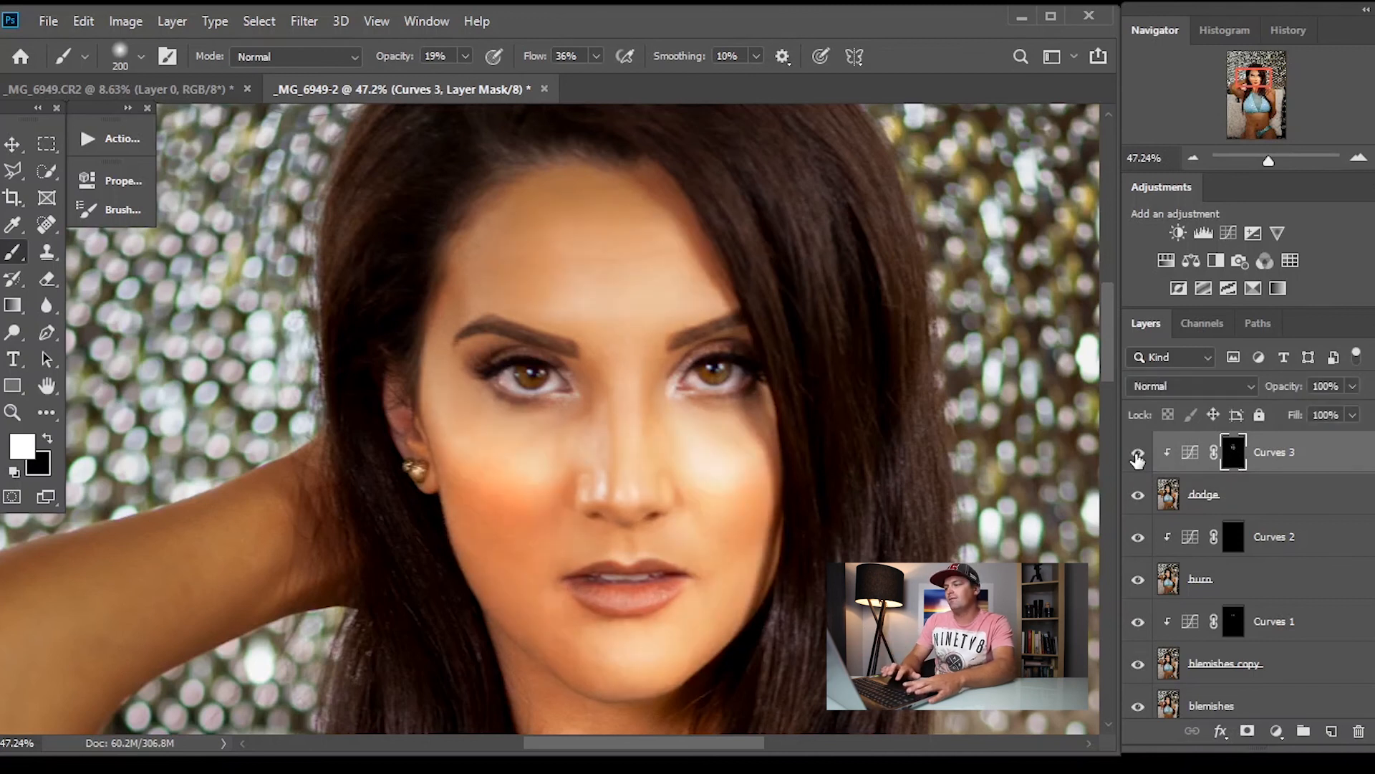
# Step: Darken the side of the nose by painting white on the Curves 2 mask with a 90 px brush at 19% opacity
pyautogui.click(1226, 546)
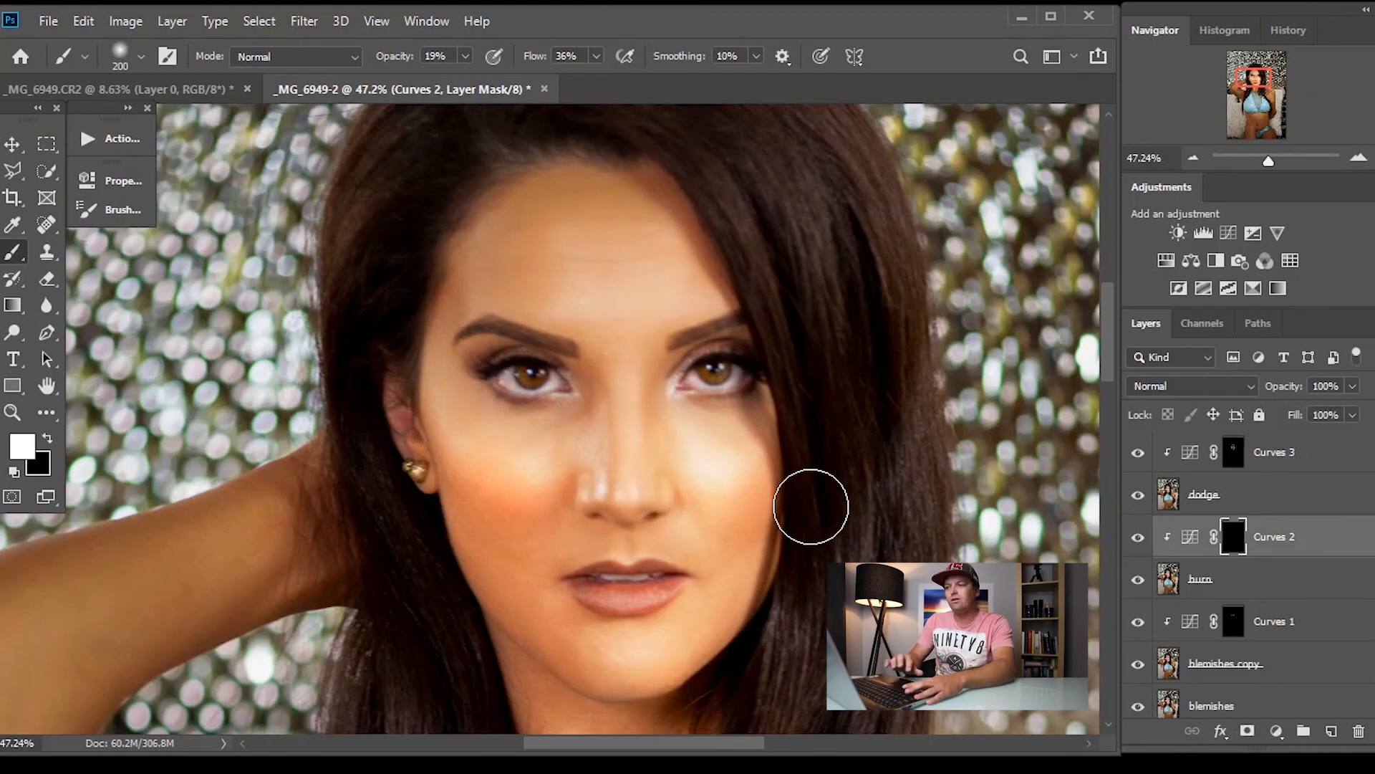
pyautogui.press('[')
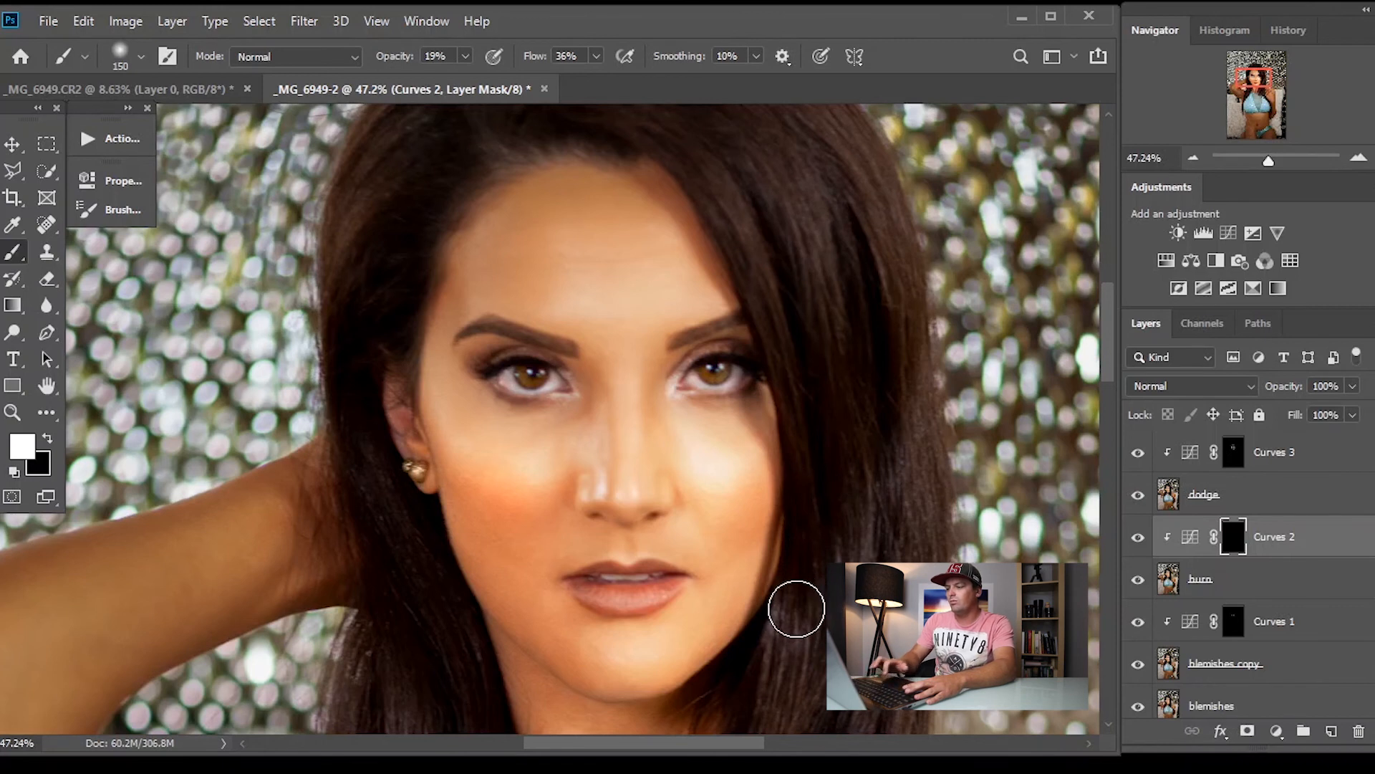
pyautogui.press('[')
pyautogui.press('[')
pyautogui.press('[')
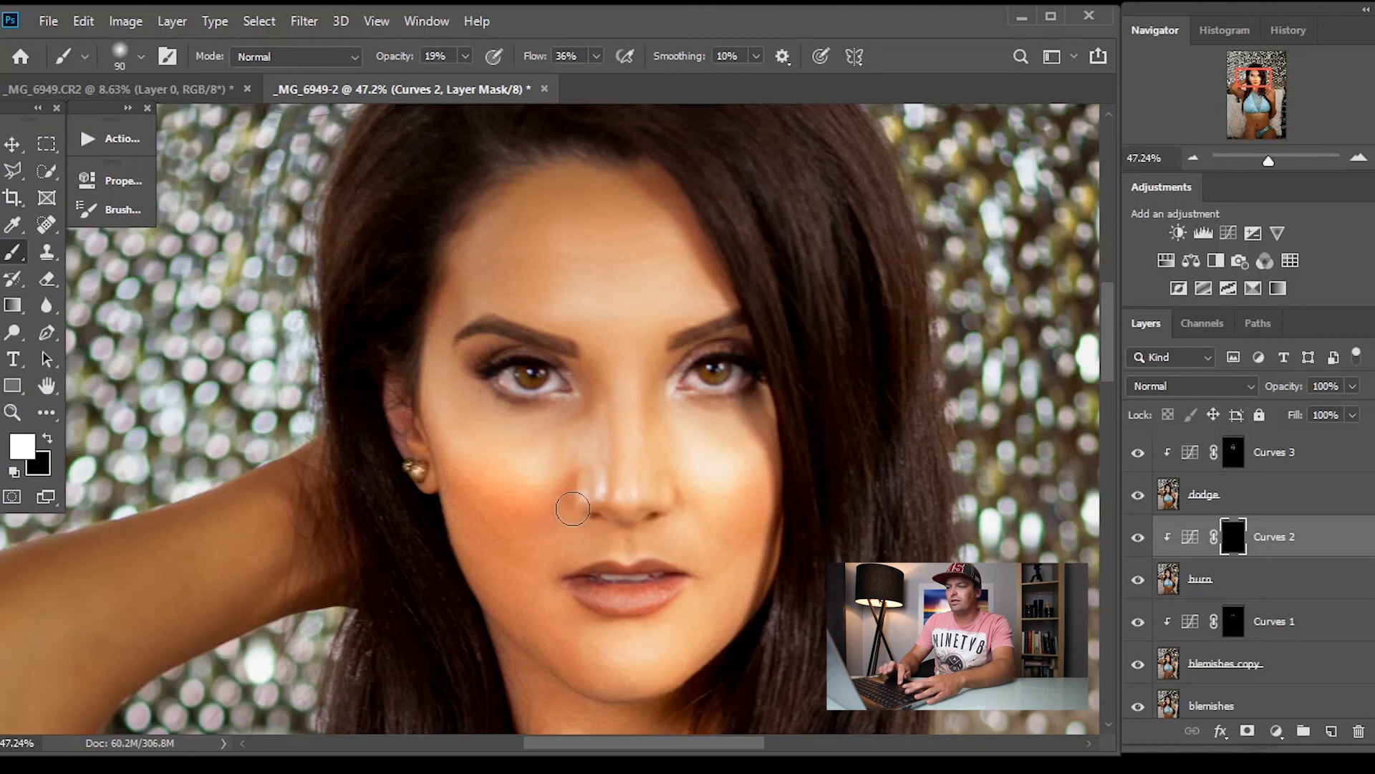
pyautogui.moveTo(678, 468); pyautogui.dragTo(677, 497)
# Step: Darken both sides of the jaw and the forehead near the hairline by painting white on the Curves 2 mask with a 250 px brush at 19% opacity
pyautogui.press(']')
pyautogui.press(']')
pyautogui.press(']')
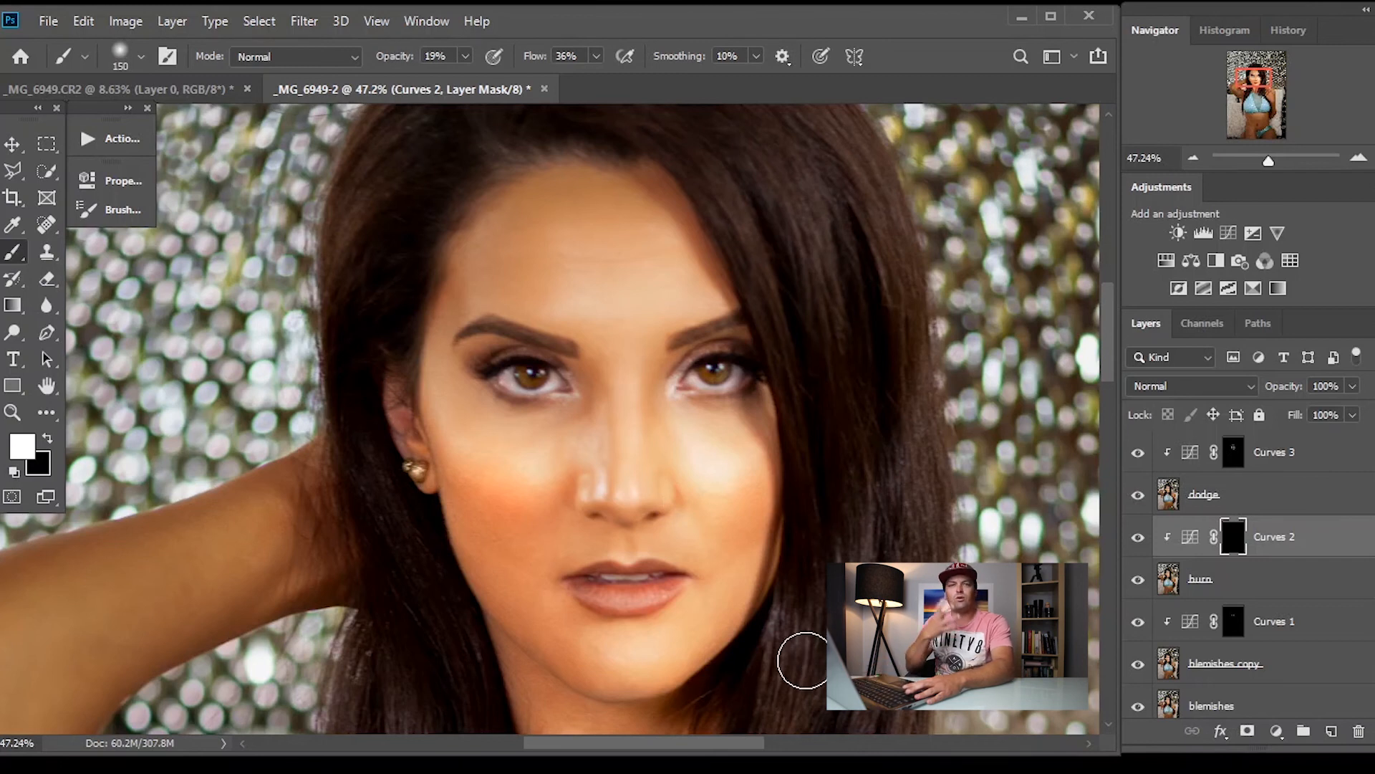
pyautogui.press(']')
pyautogui.press(']')
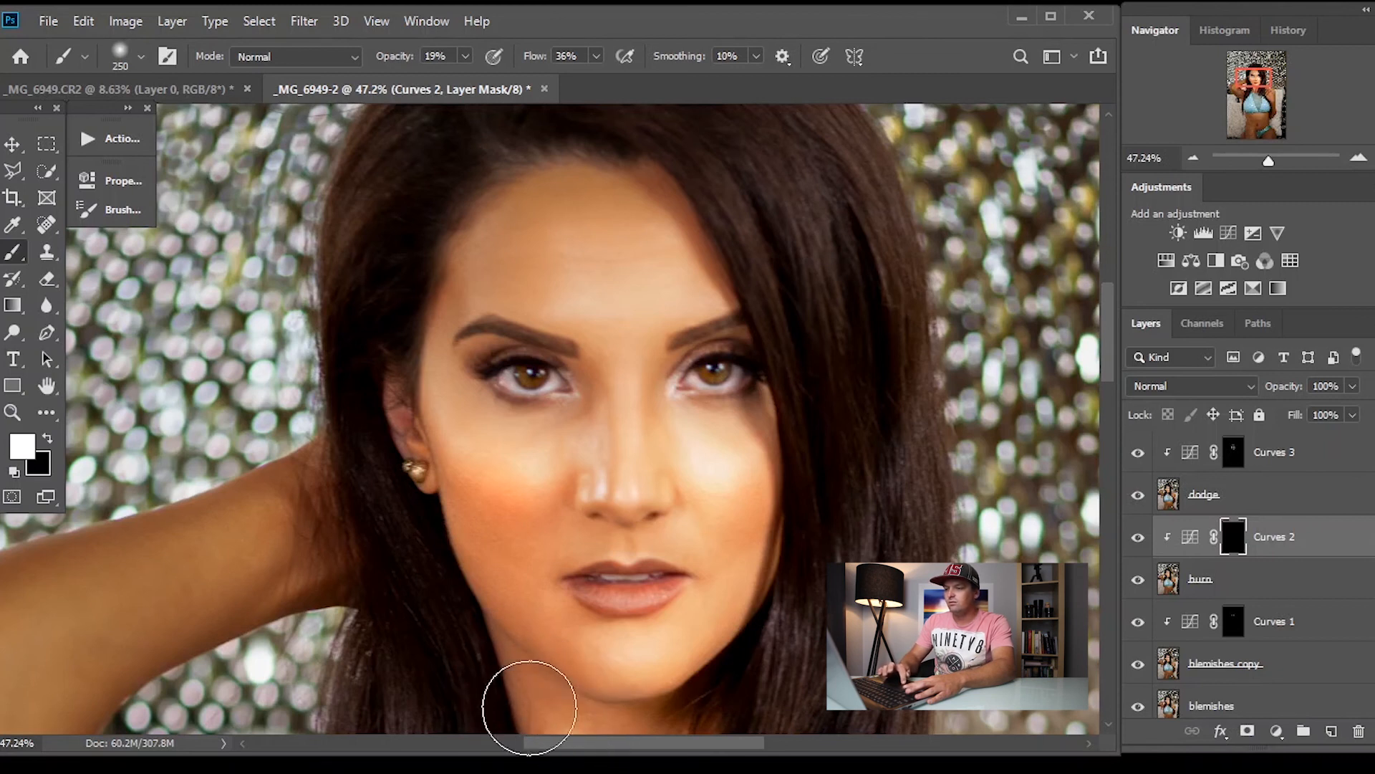
pyautogui.moveTo(400, 557)
pyautogui.mouseDown()
pyautogui.moveTo(475, 622)
pyautogui.moveTo(421, 545)
pyautogui.moveTo(427, 602)
pyautogui.moveTo(404, 550)
pyautogui.moveTo(418, 600)
pyautogui.mouseUp()
pyautogui.moveTo(742, 619); pyautogui.dragTo(777, 566)
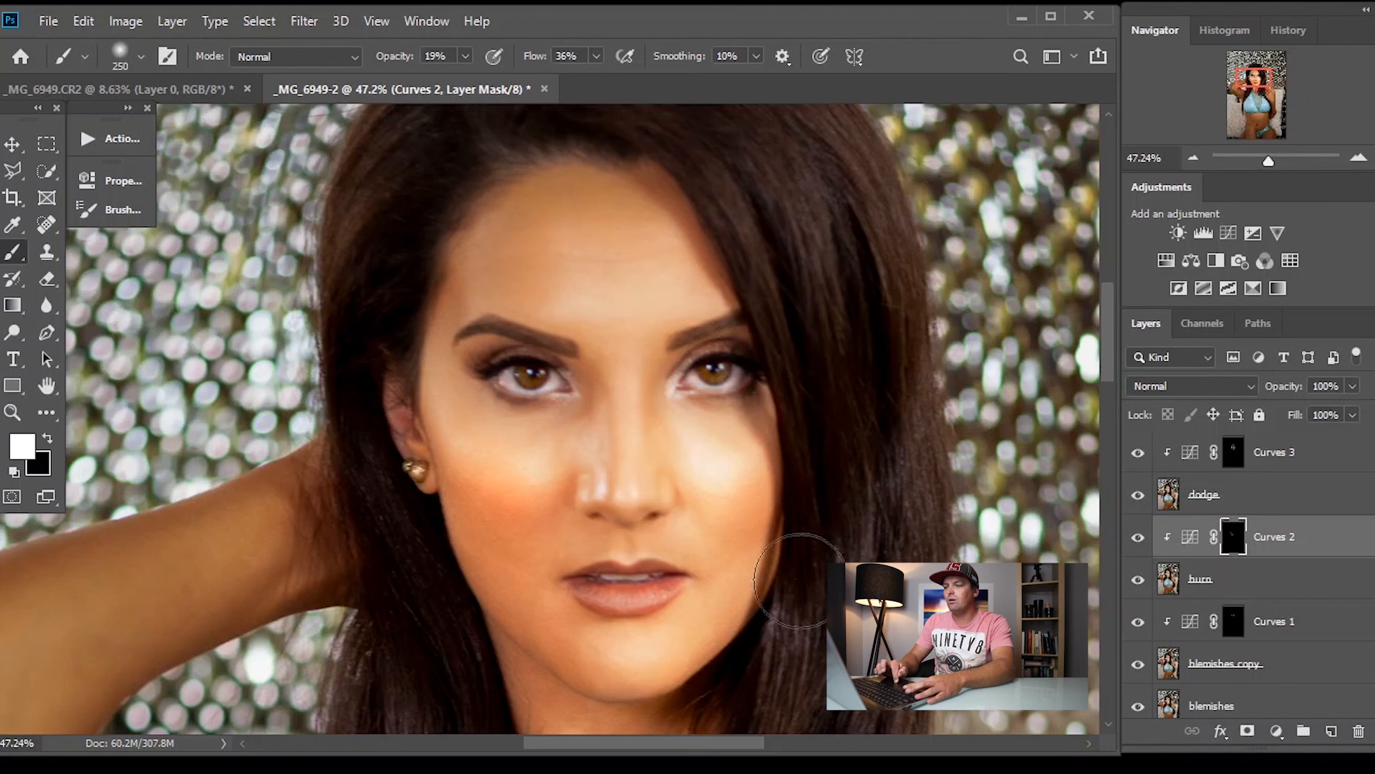
pyautogui.moveTo(681, 185)
pyautogui.mouseDown()
pyautogui.moveTo(729, 268)
pyautogui.moveTo(644, 171)
pyautogui.moveTo(676, 217)
pyautogui.mouseUp()
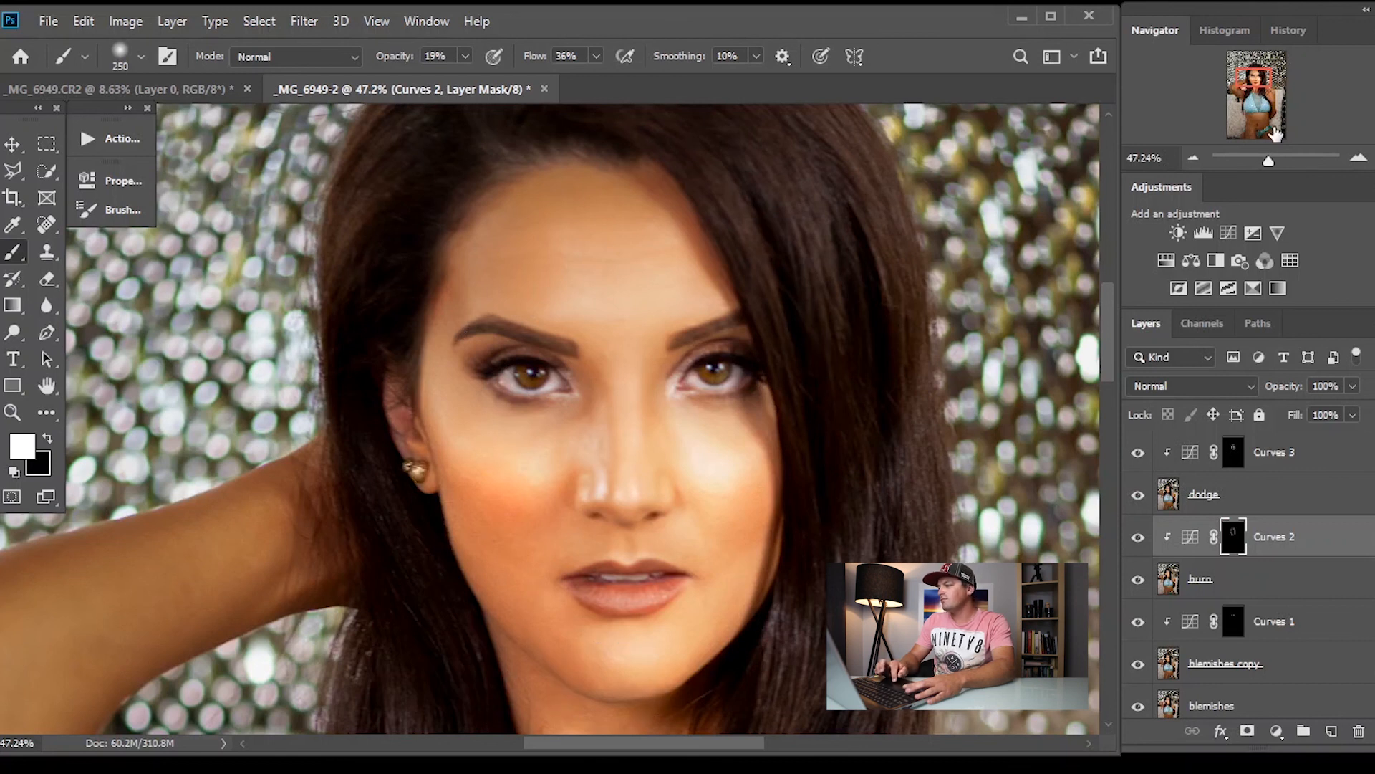
# Step: Compare the face with the dodge and burn layers in Group 1 off and on
pyautogui.moveTo(1271, 165); pyautogui.dragTo(1268, 165)
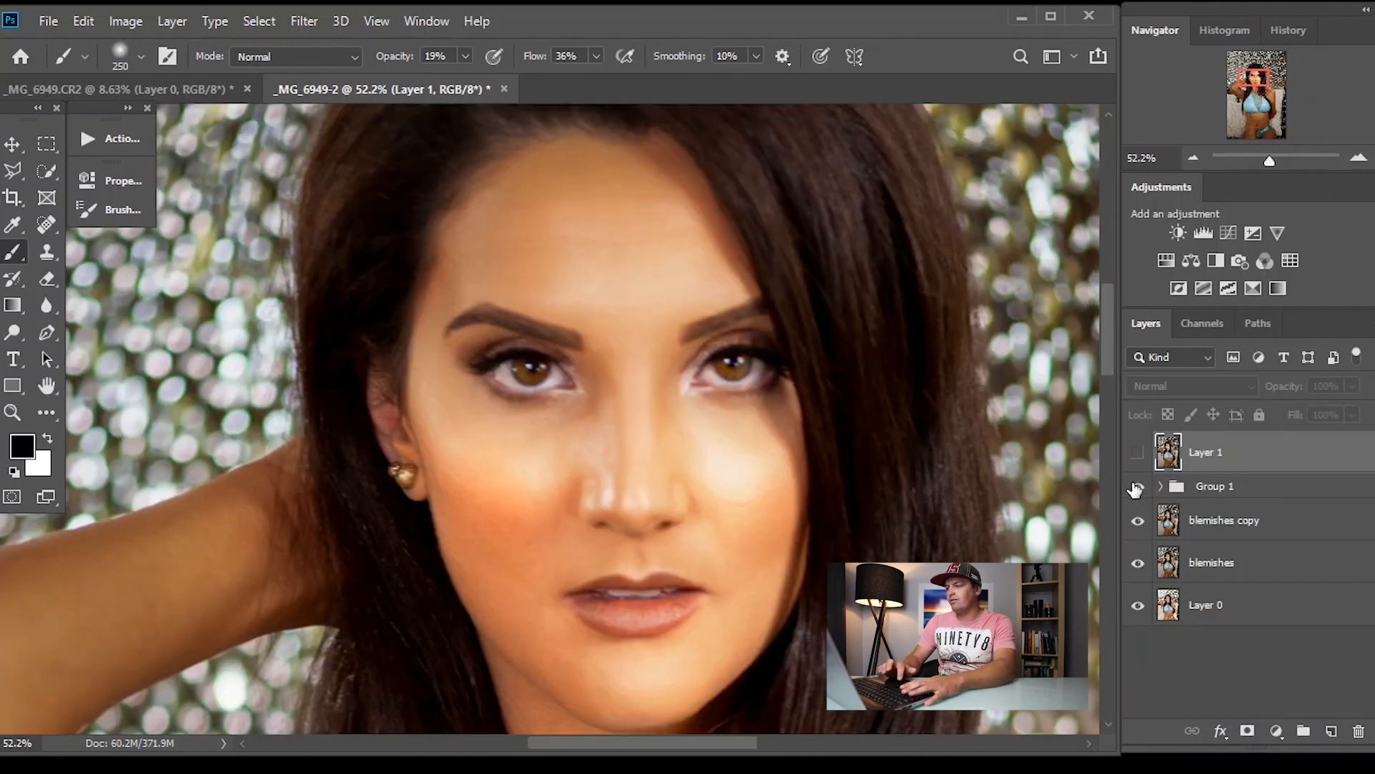
pyautogui.click(1136, 487)
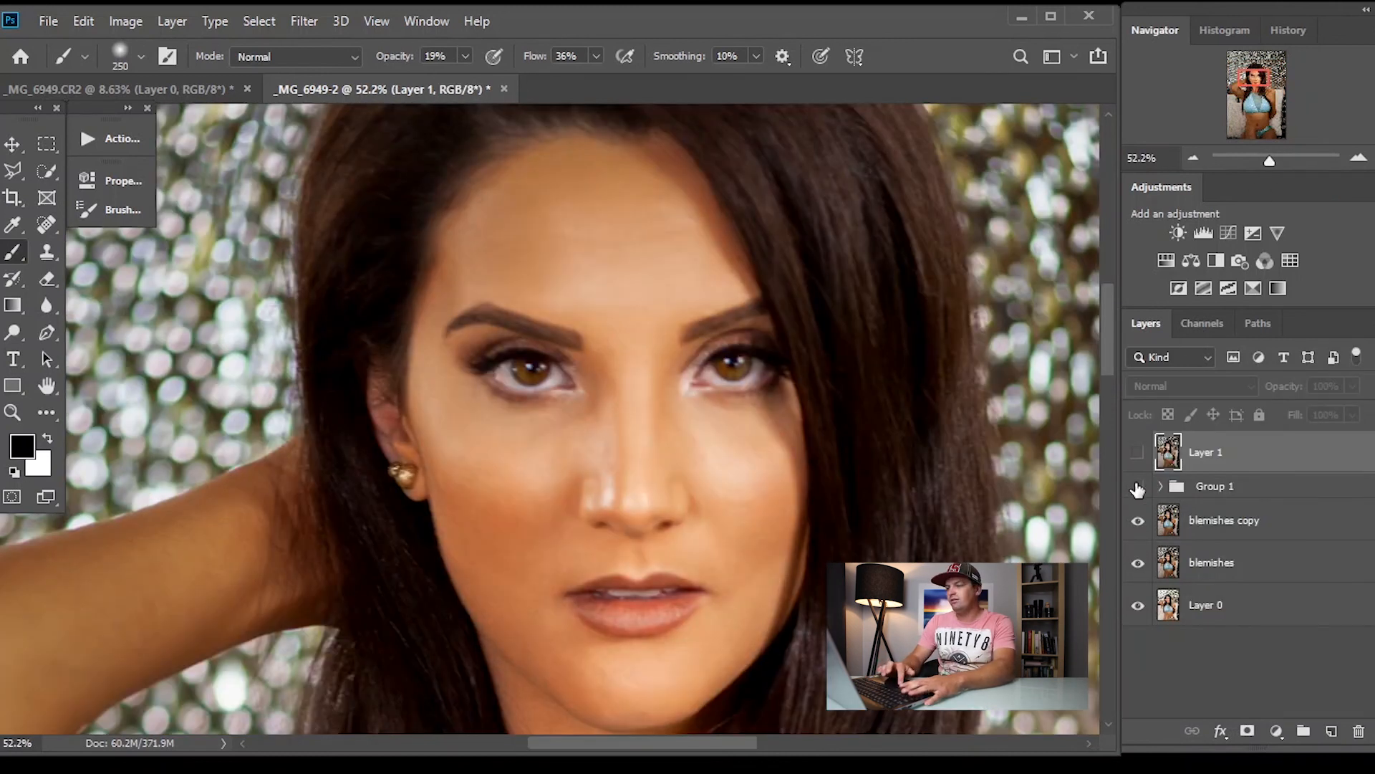
pyautogui.click(1137, 487)
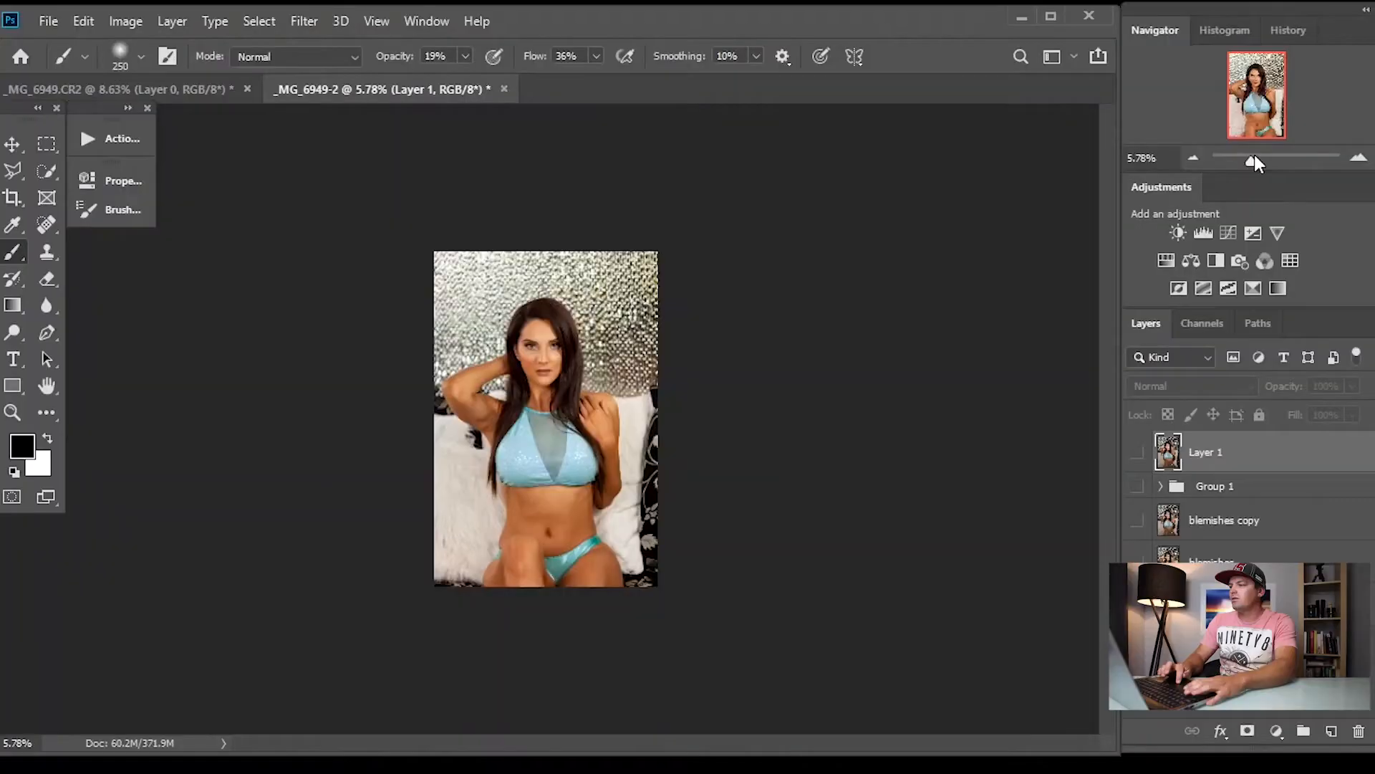
# Step: Compare the whole portrait with only the original Layer 0 visible against the retouched version
pyautogui.moveTo(1254, 155); pyautogui.dragTo(1260, 158)
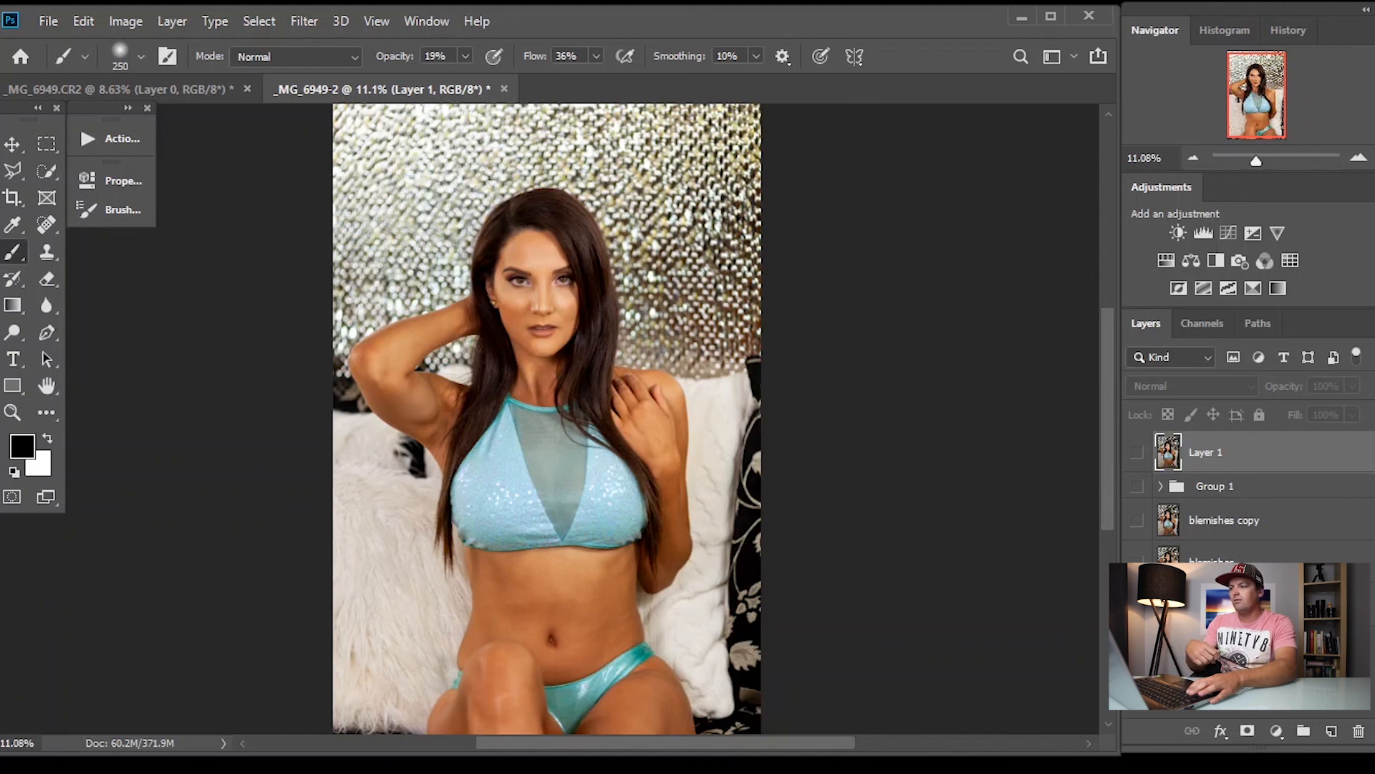
pyautogui.keyDown('alt'); pyautogui.click(1138, 604); pyautogui.keyUp('alt')
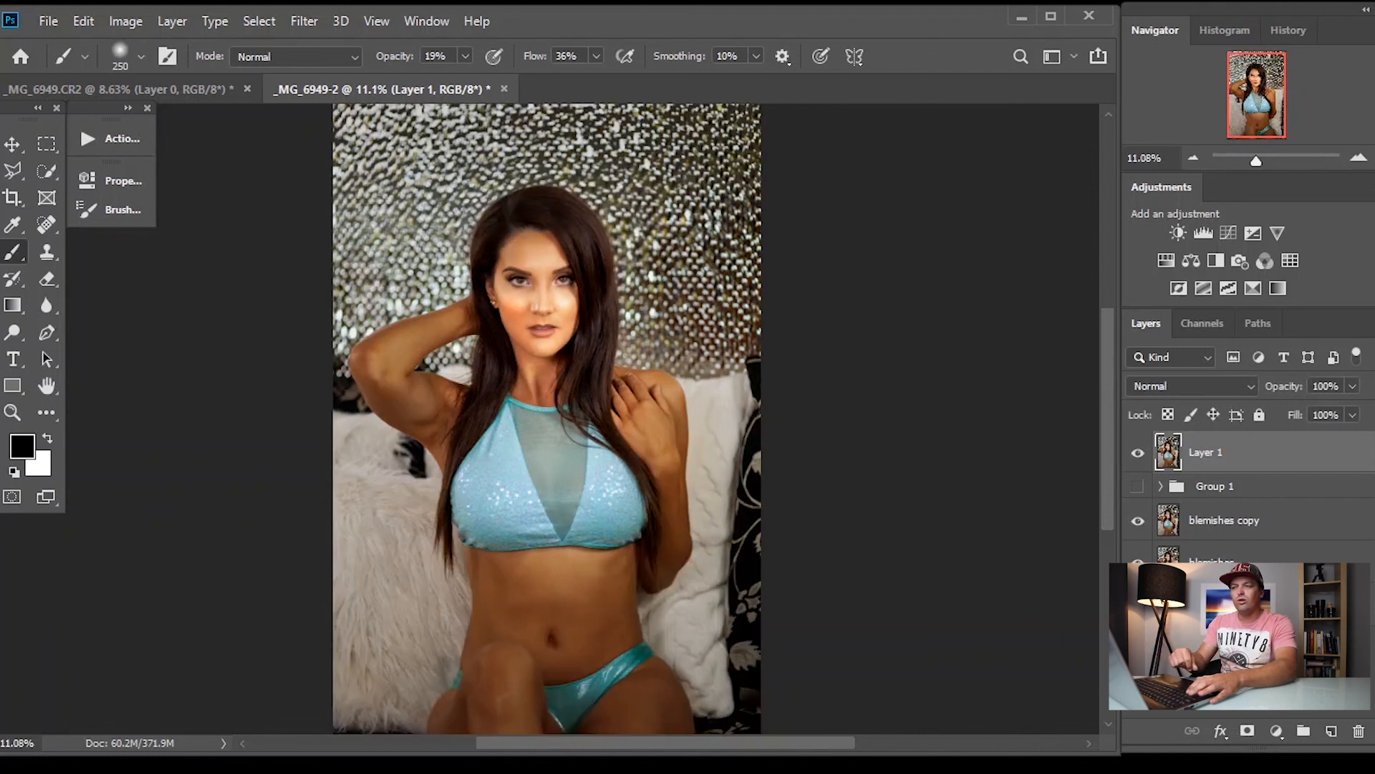